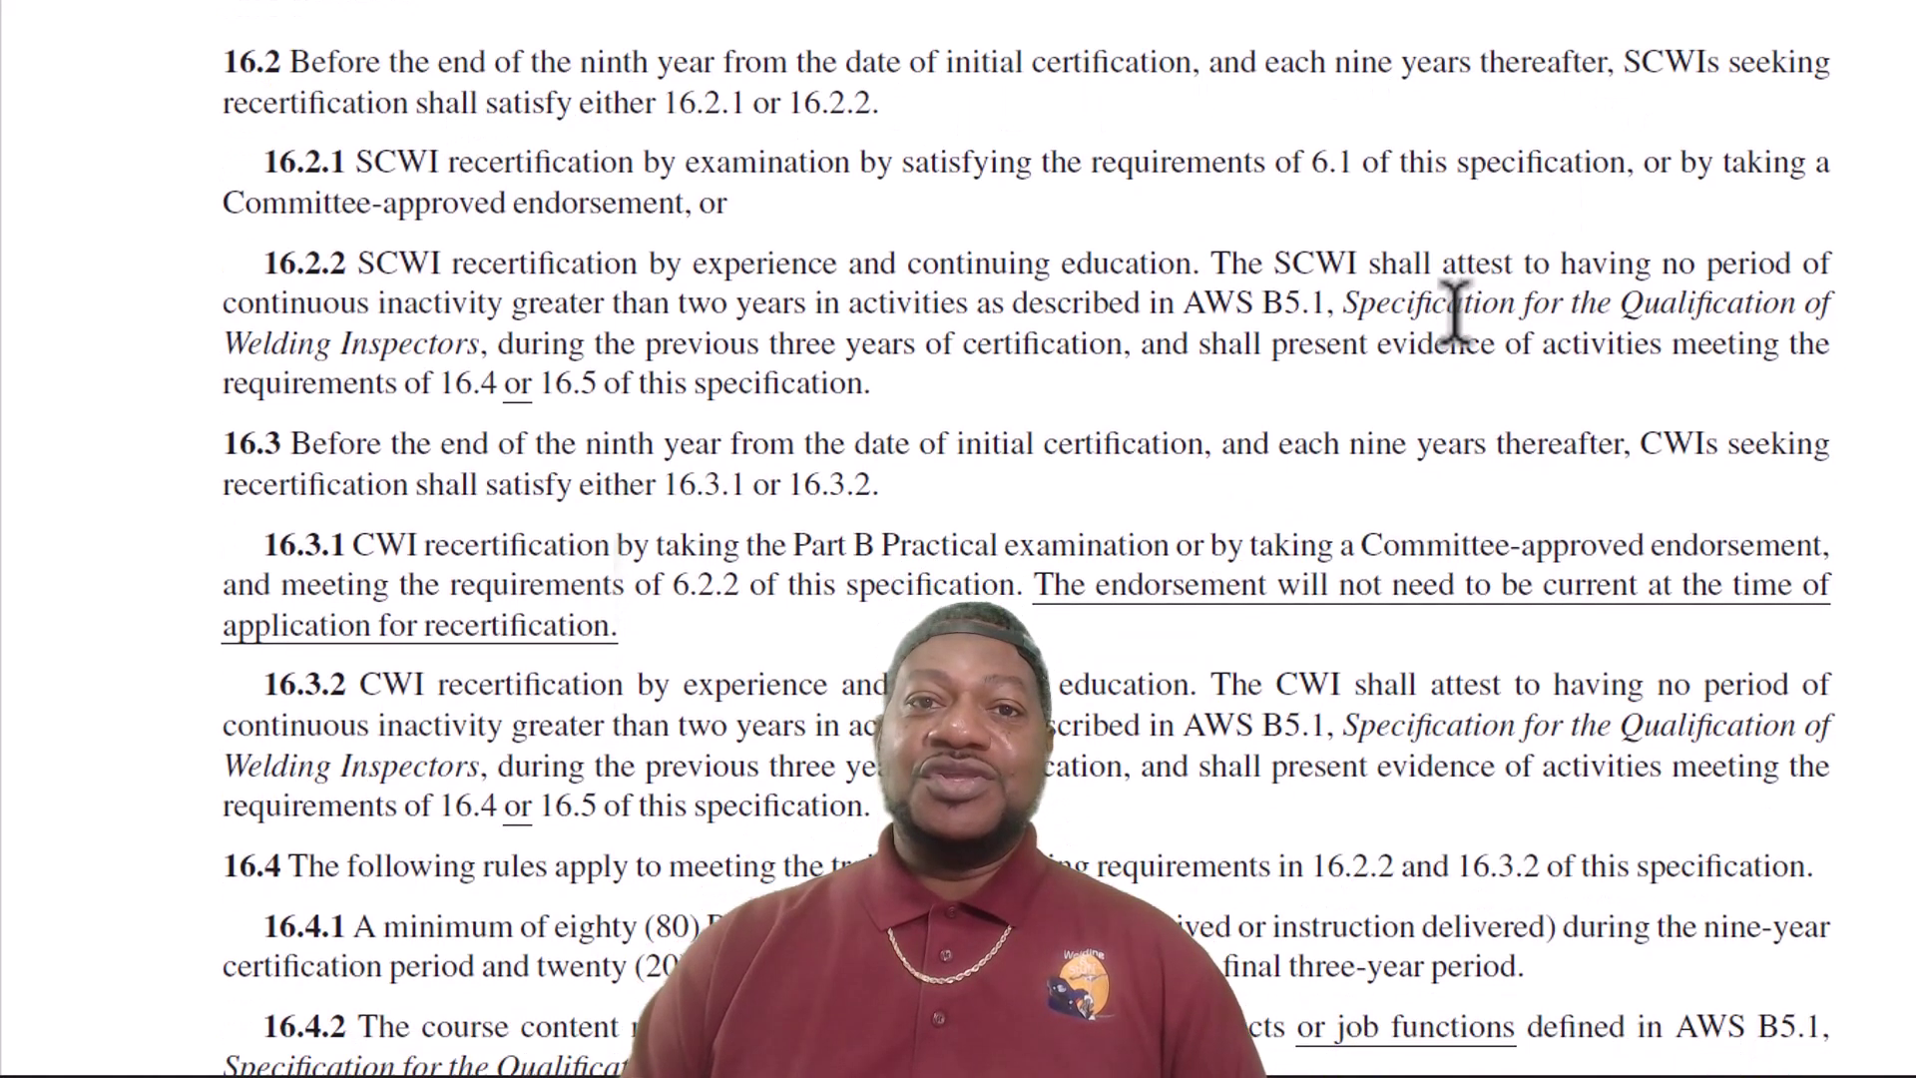
Step: Scroll the recertification rules PDF from section 16.2 past highlighted 16.4.5 to section 16.5 Professional Development Hours
{"action": "scroll", "coordinate": [1455, 312], "scroll_direction": "down", "scroll_amount": 5}
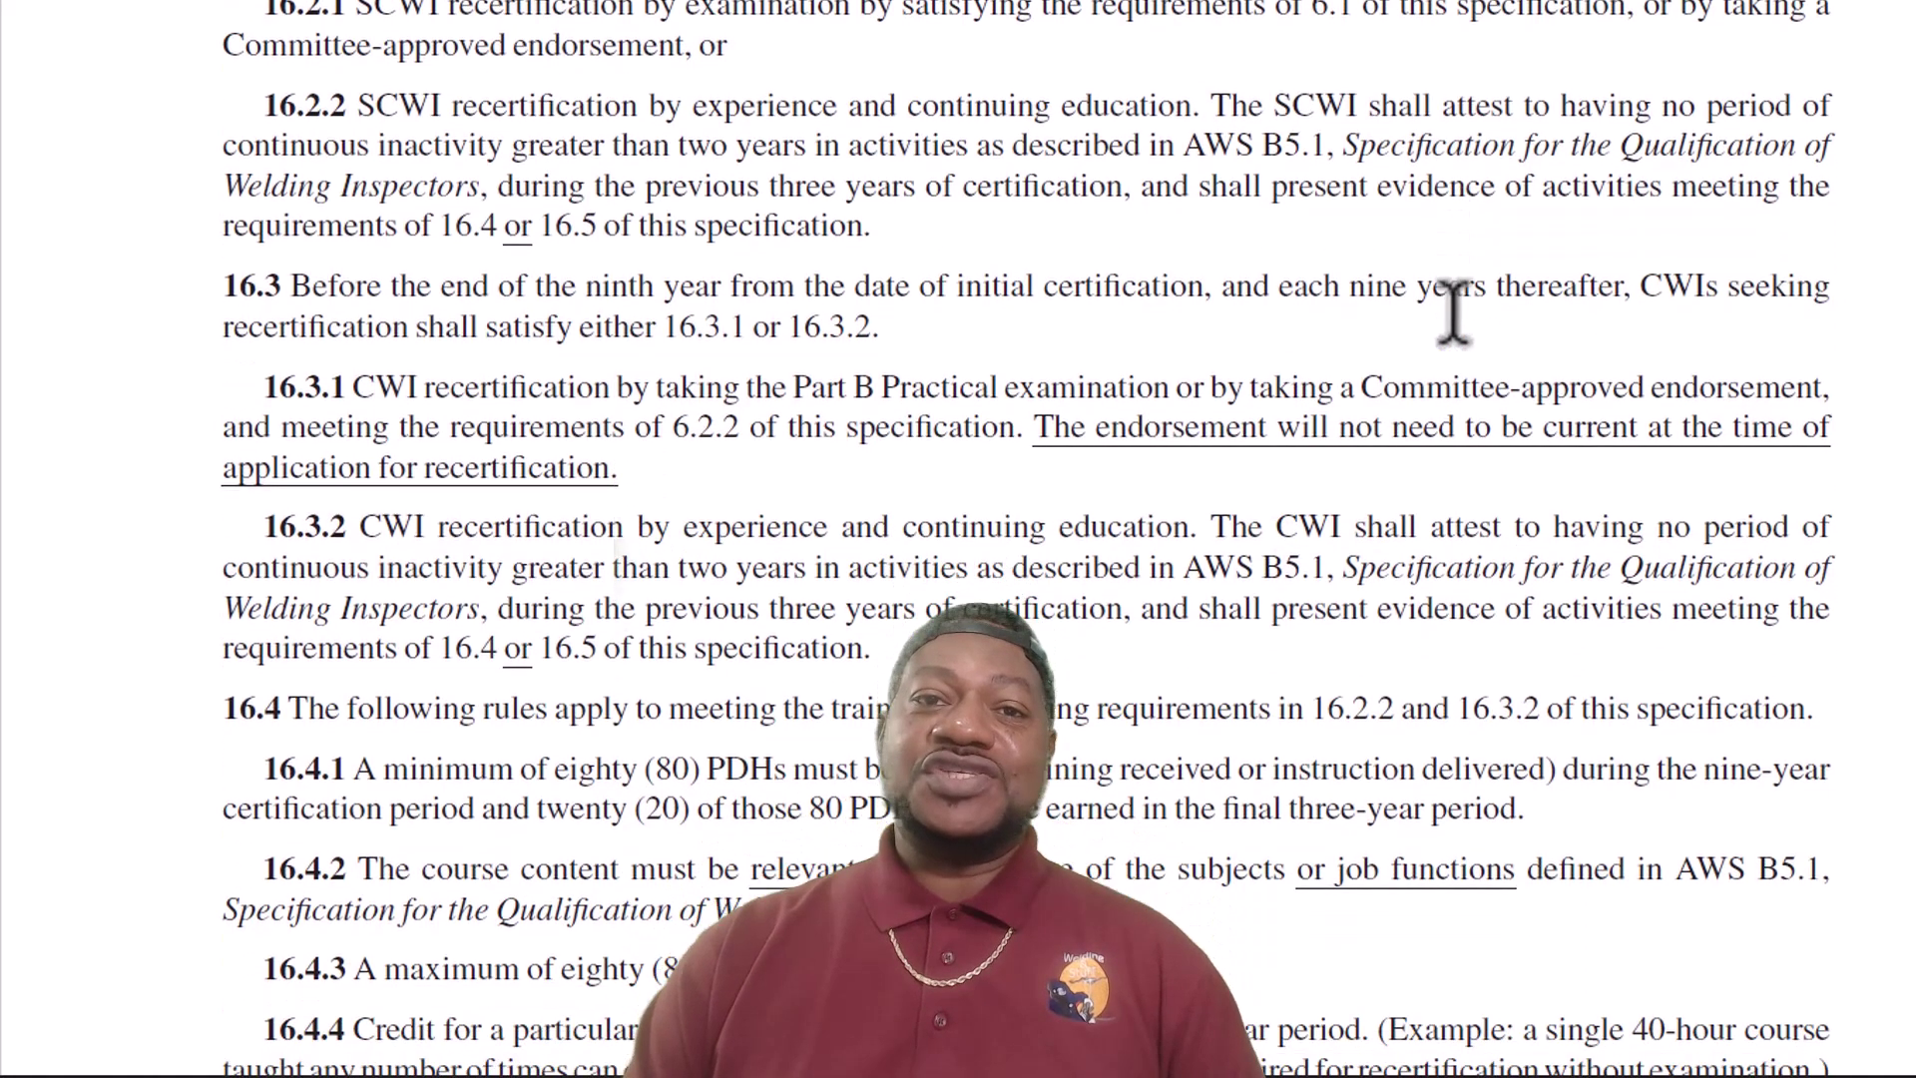
{"action": "scroll", "coordinate": [1455, 318], "scroll_direction": "down", "scroll_amount": 3}
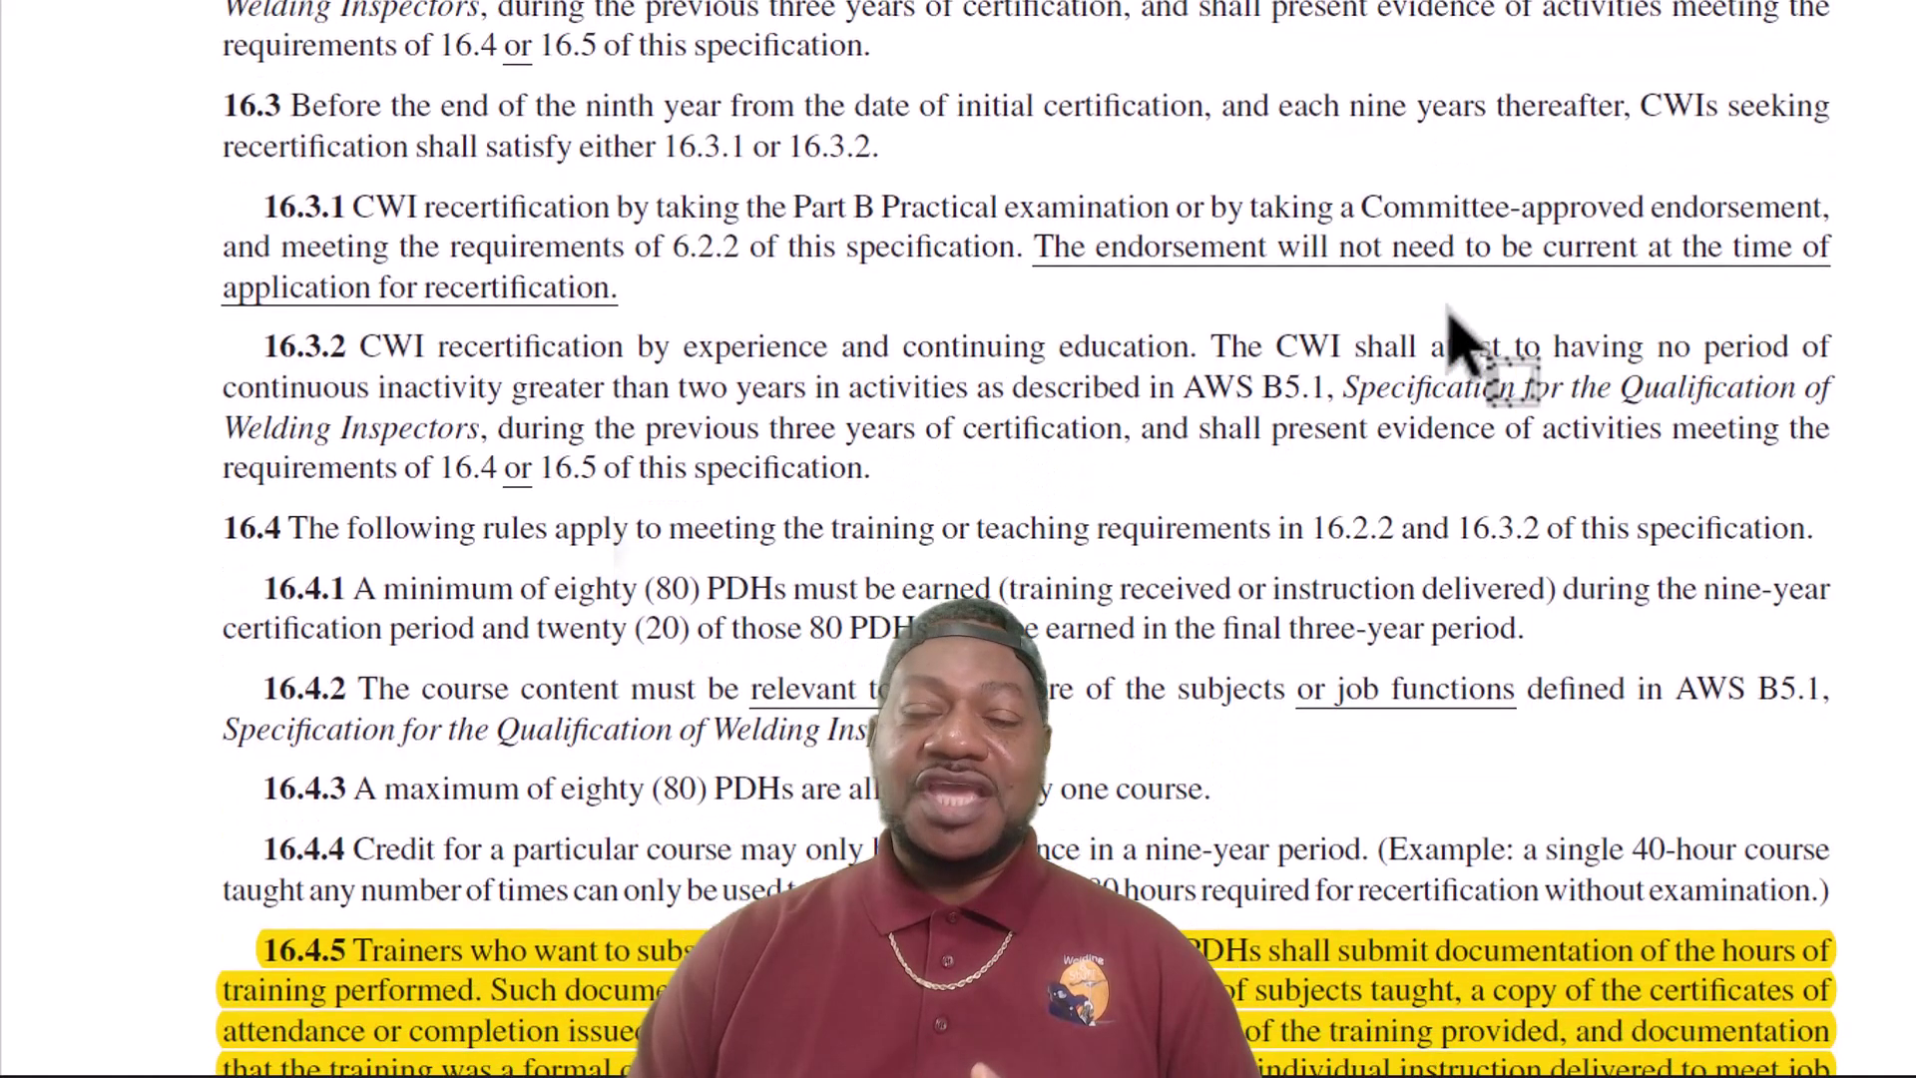
{"action": "scroll", "coordinate": [1455, 311], "scroll_direction": "down", "scroll_amount": 5}
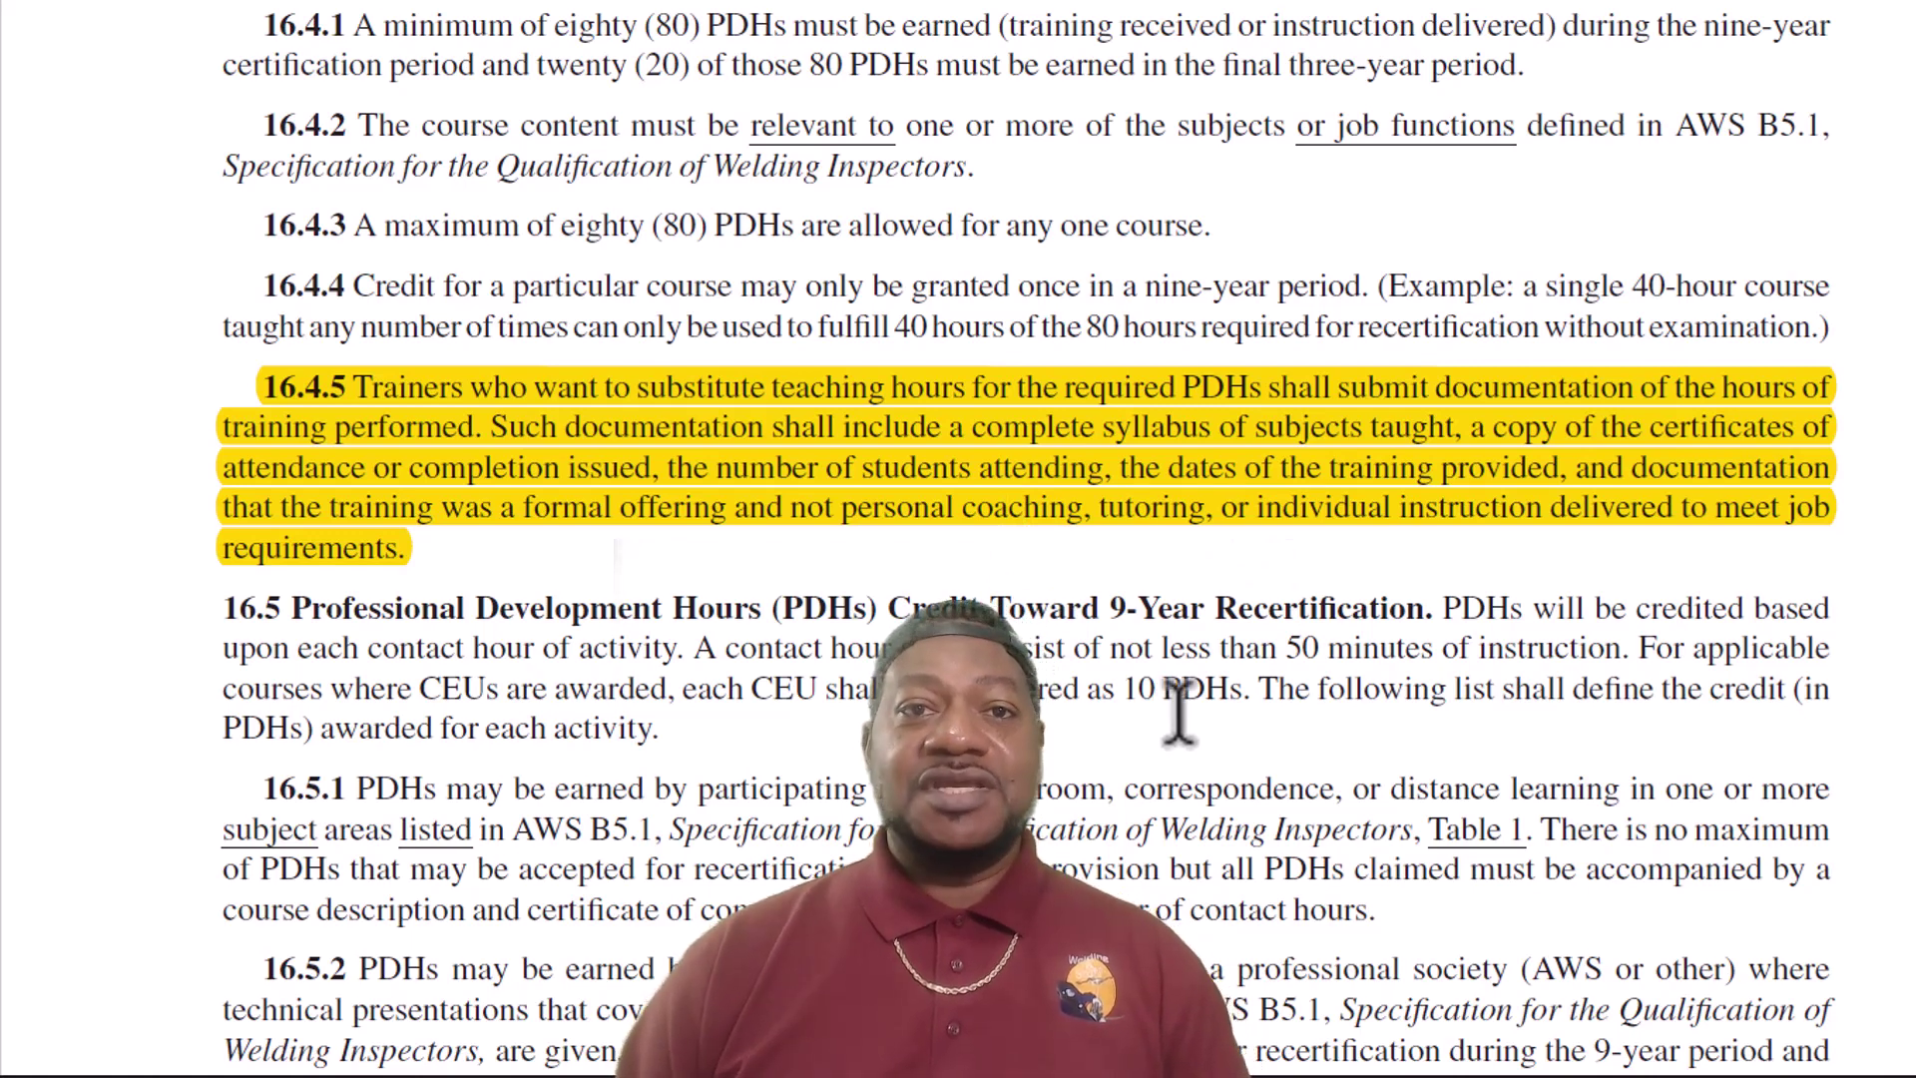
{"action": "scroll", "coordinate": [1178, 711], "scroll_direction": "down", "scroll_amount": 3}
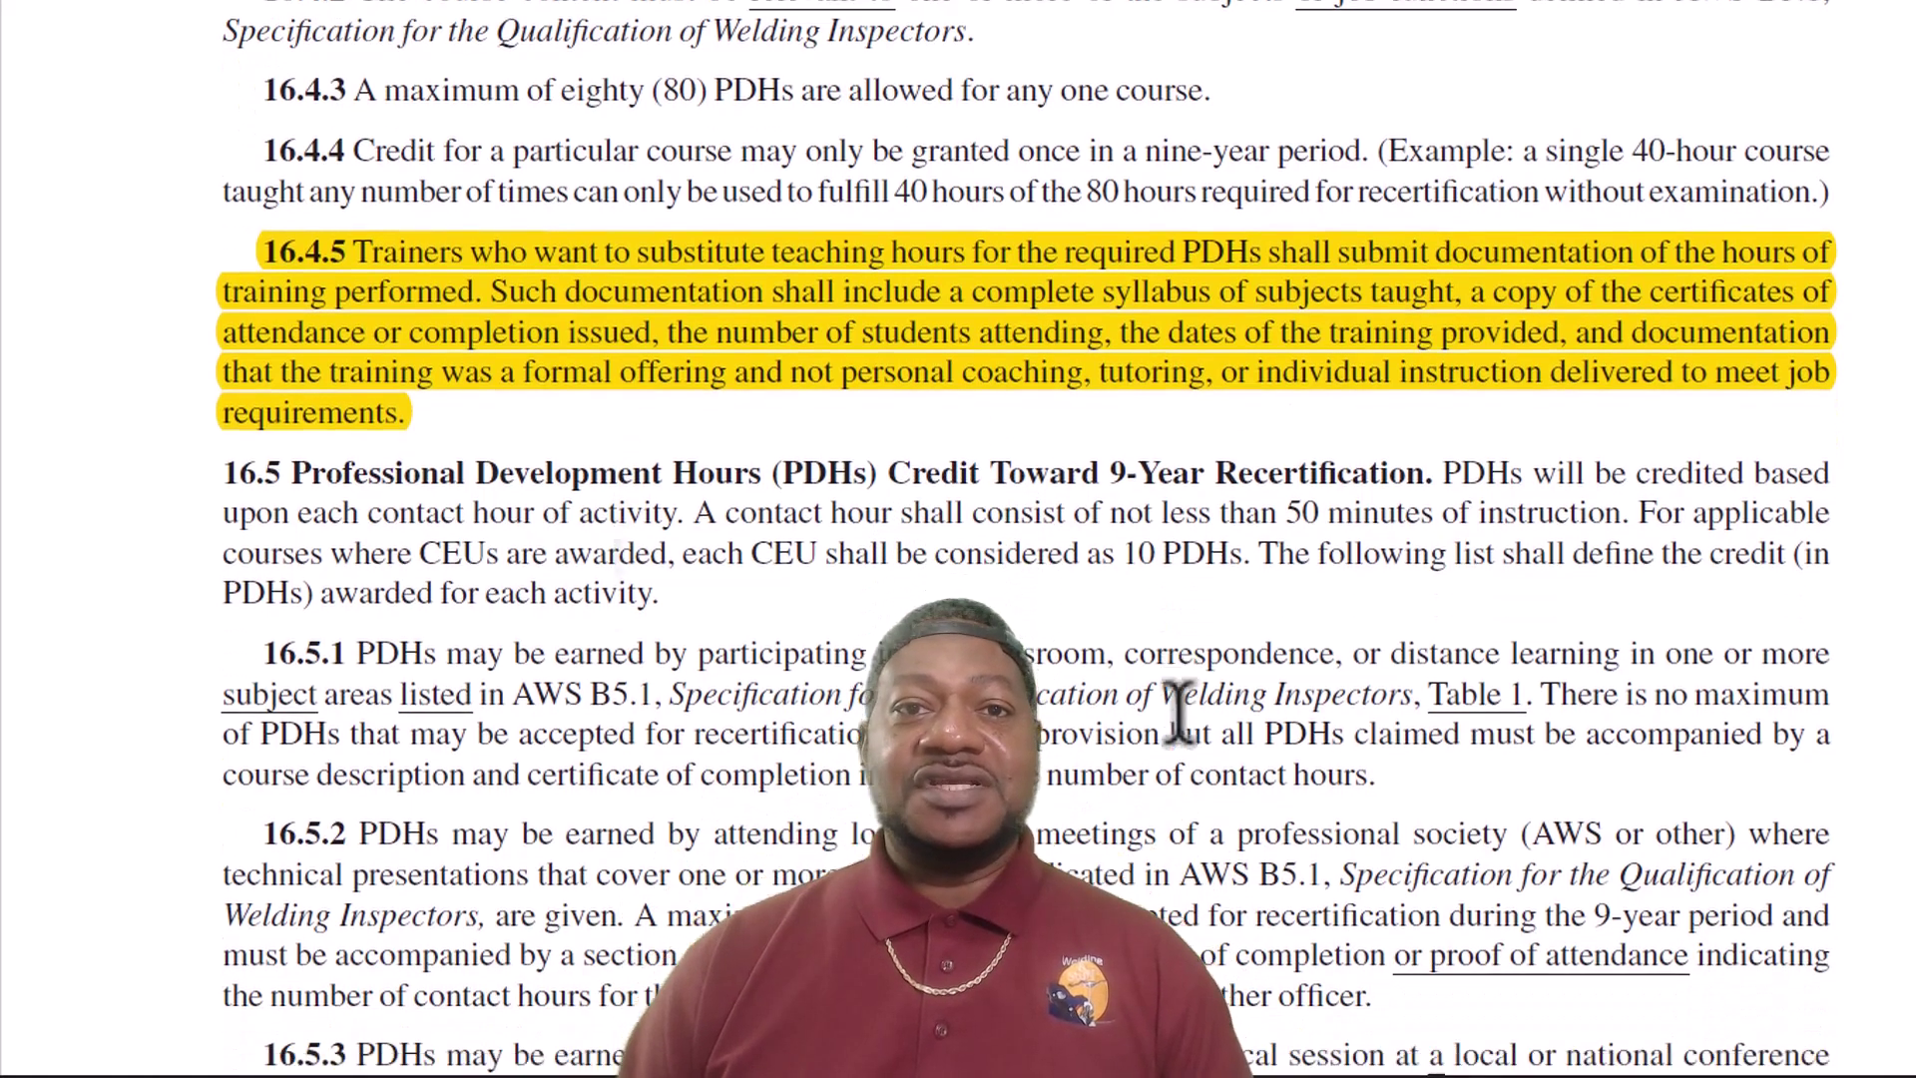
{"action": "scroll", "coordinate": [1177, 710], "scroll_direction": "down", "scroll_amount": 3}
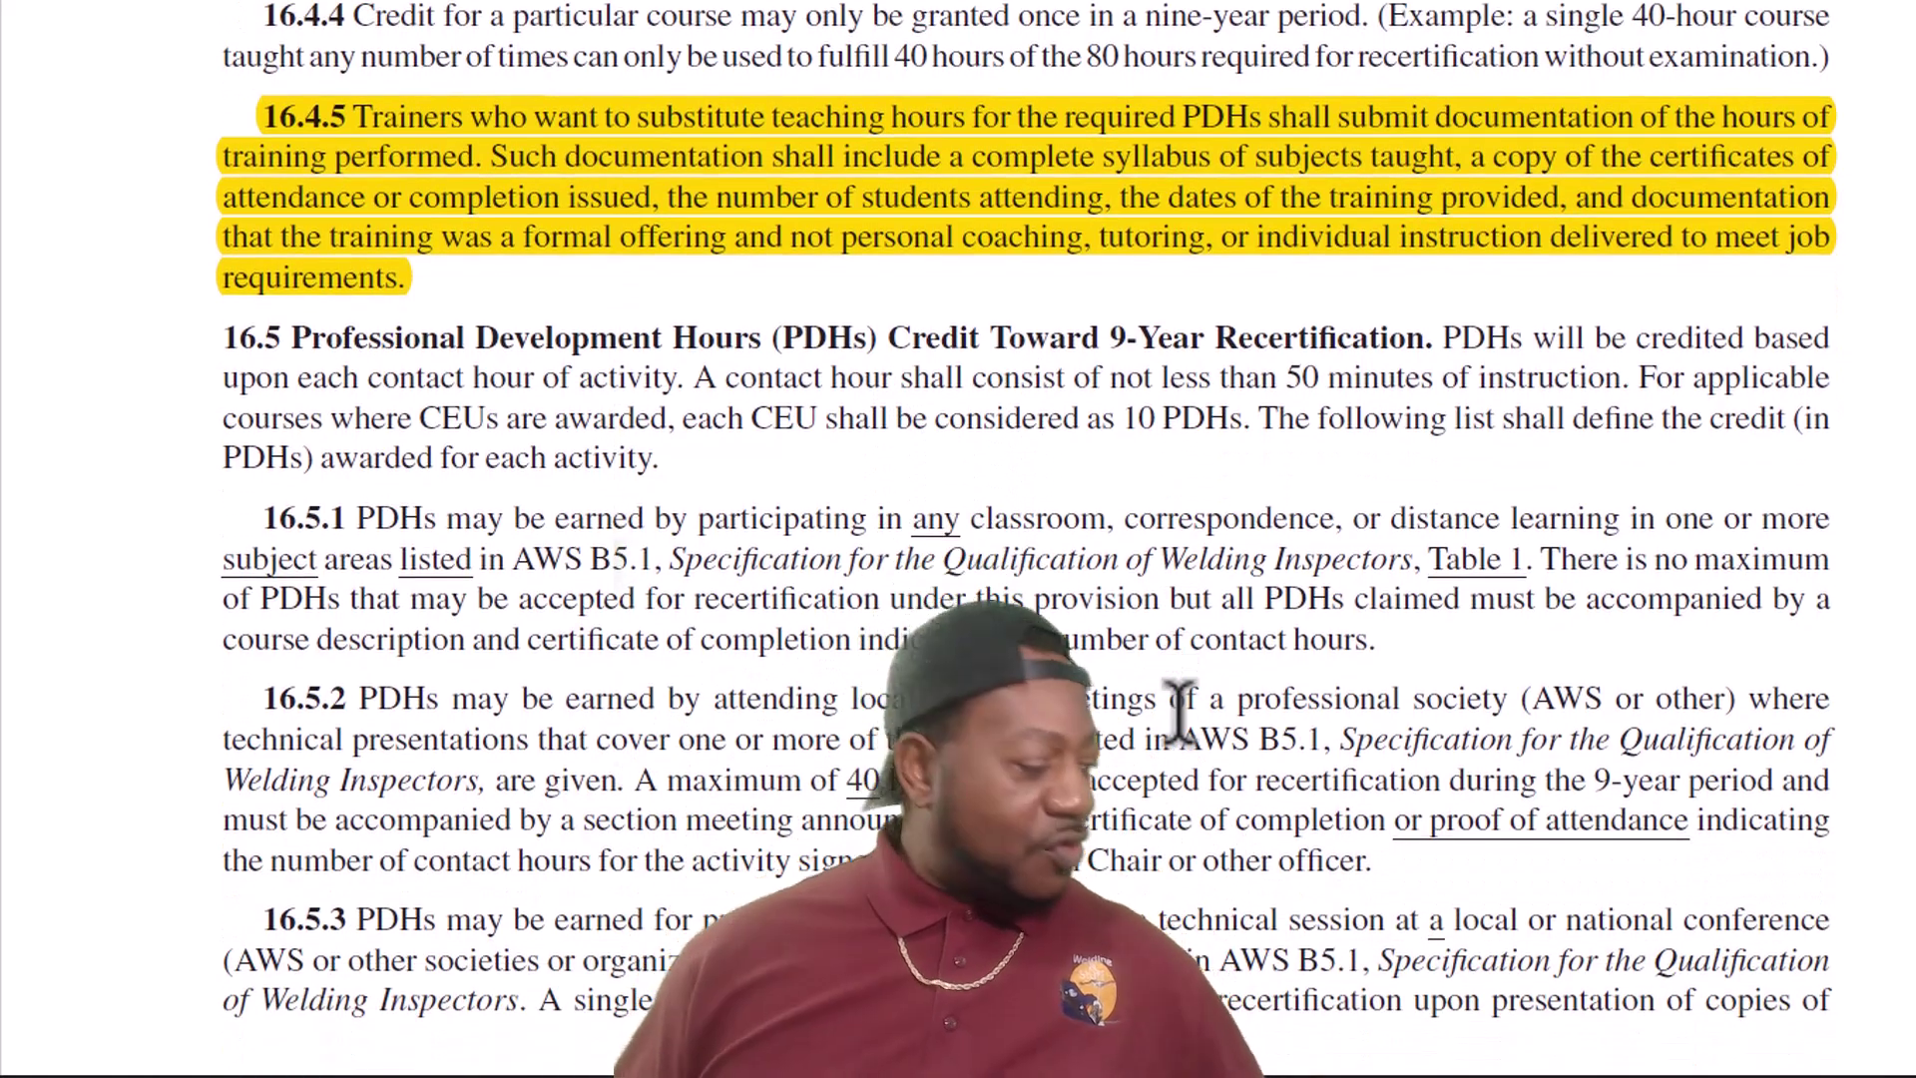
{"action": "scroll", "coordinate": [1179, 711], "scroll_direction": "down", "scroll_amount": 5}
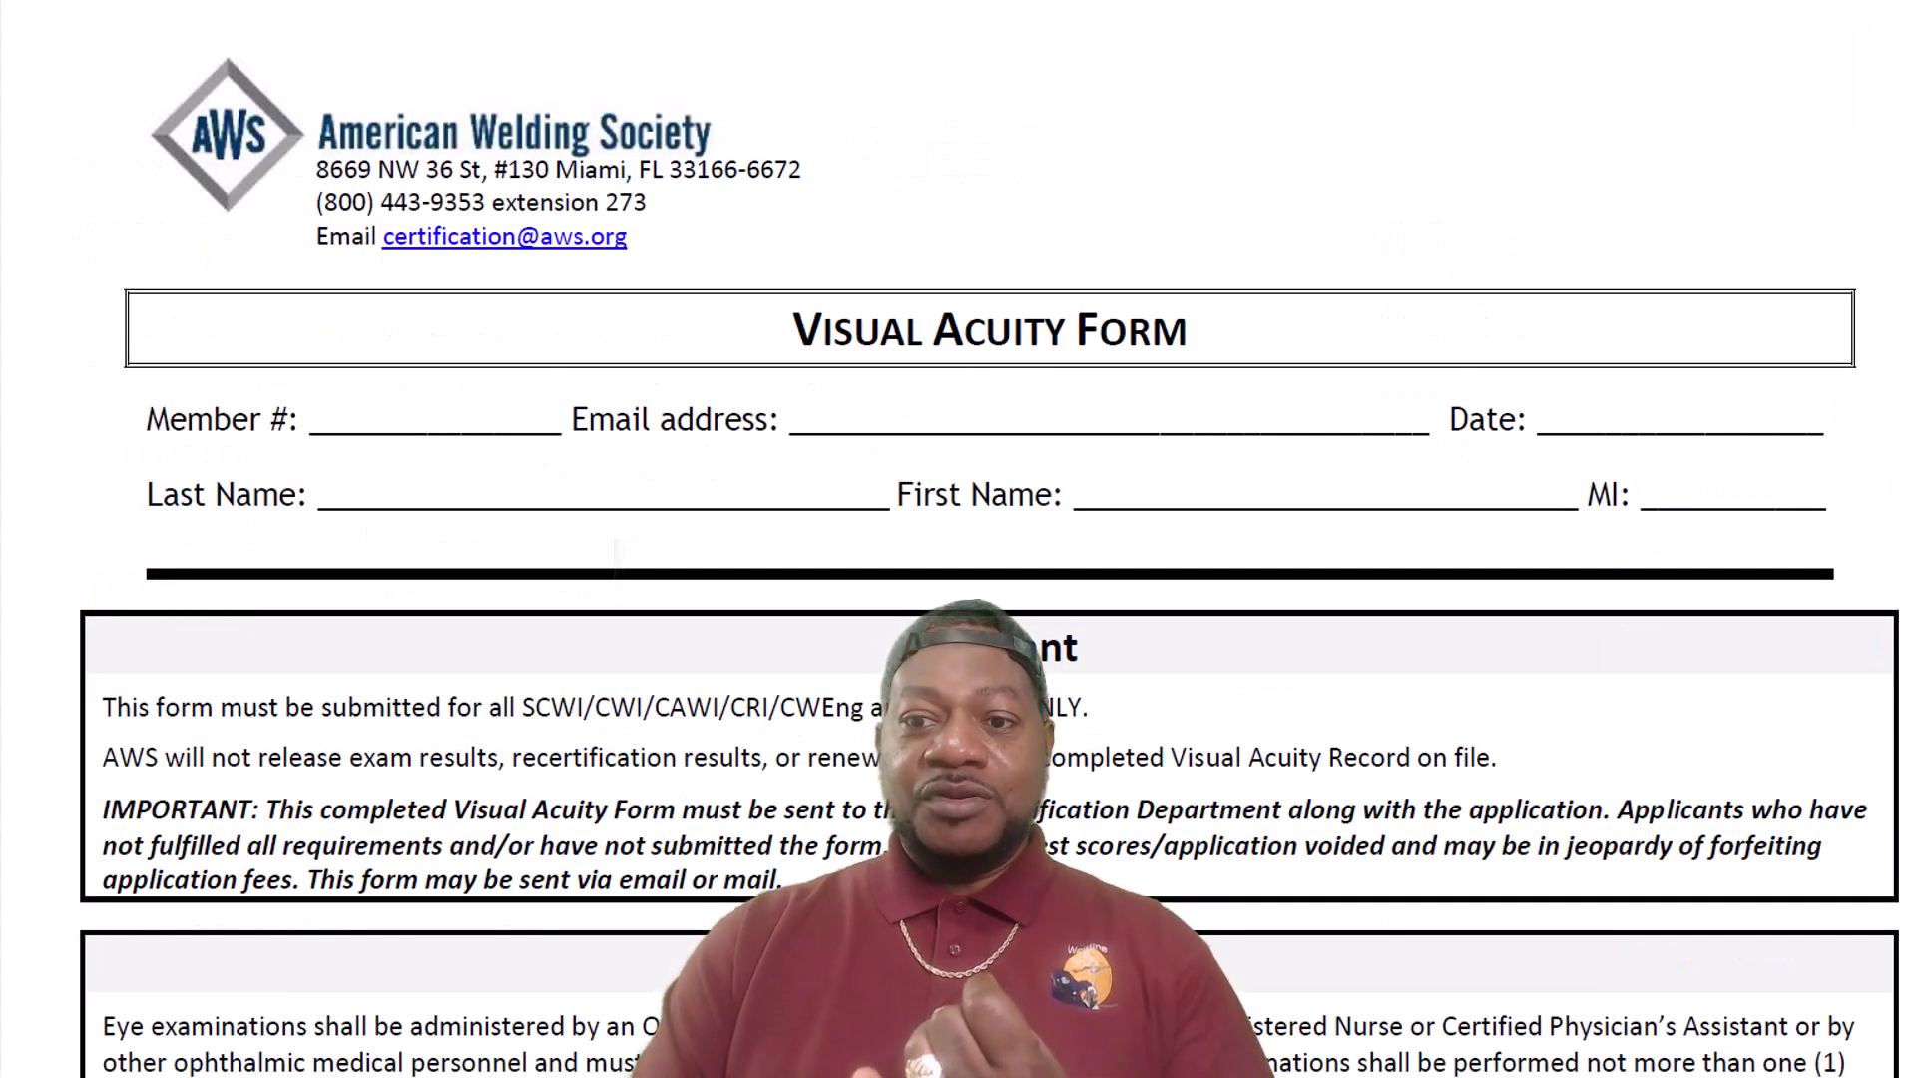
Step: Scroll the AWS Visual Acuity Form down to its Eye Examination section
{"action": "scroll", "coordinate": [987, 540], "scroll_direction": "down", "scroll_amount": 1}
{"action": "scroll", "coordinate": [987, 540], "scroll_direction": "down", "scroll_amount": 8}
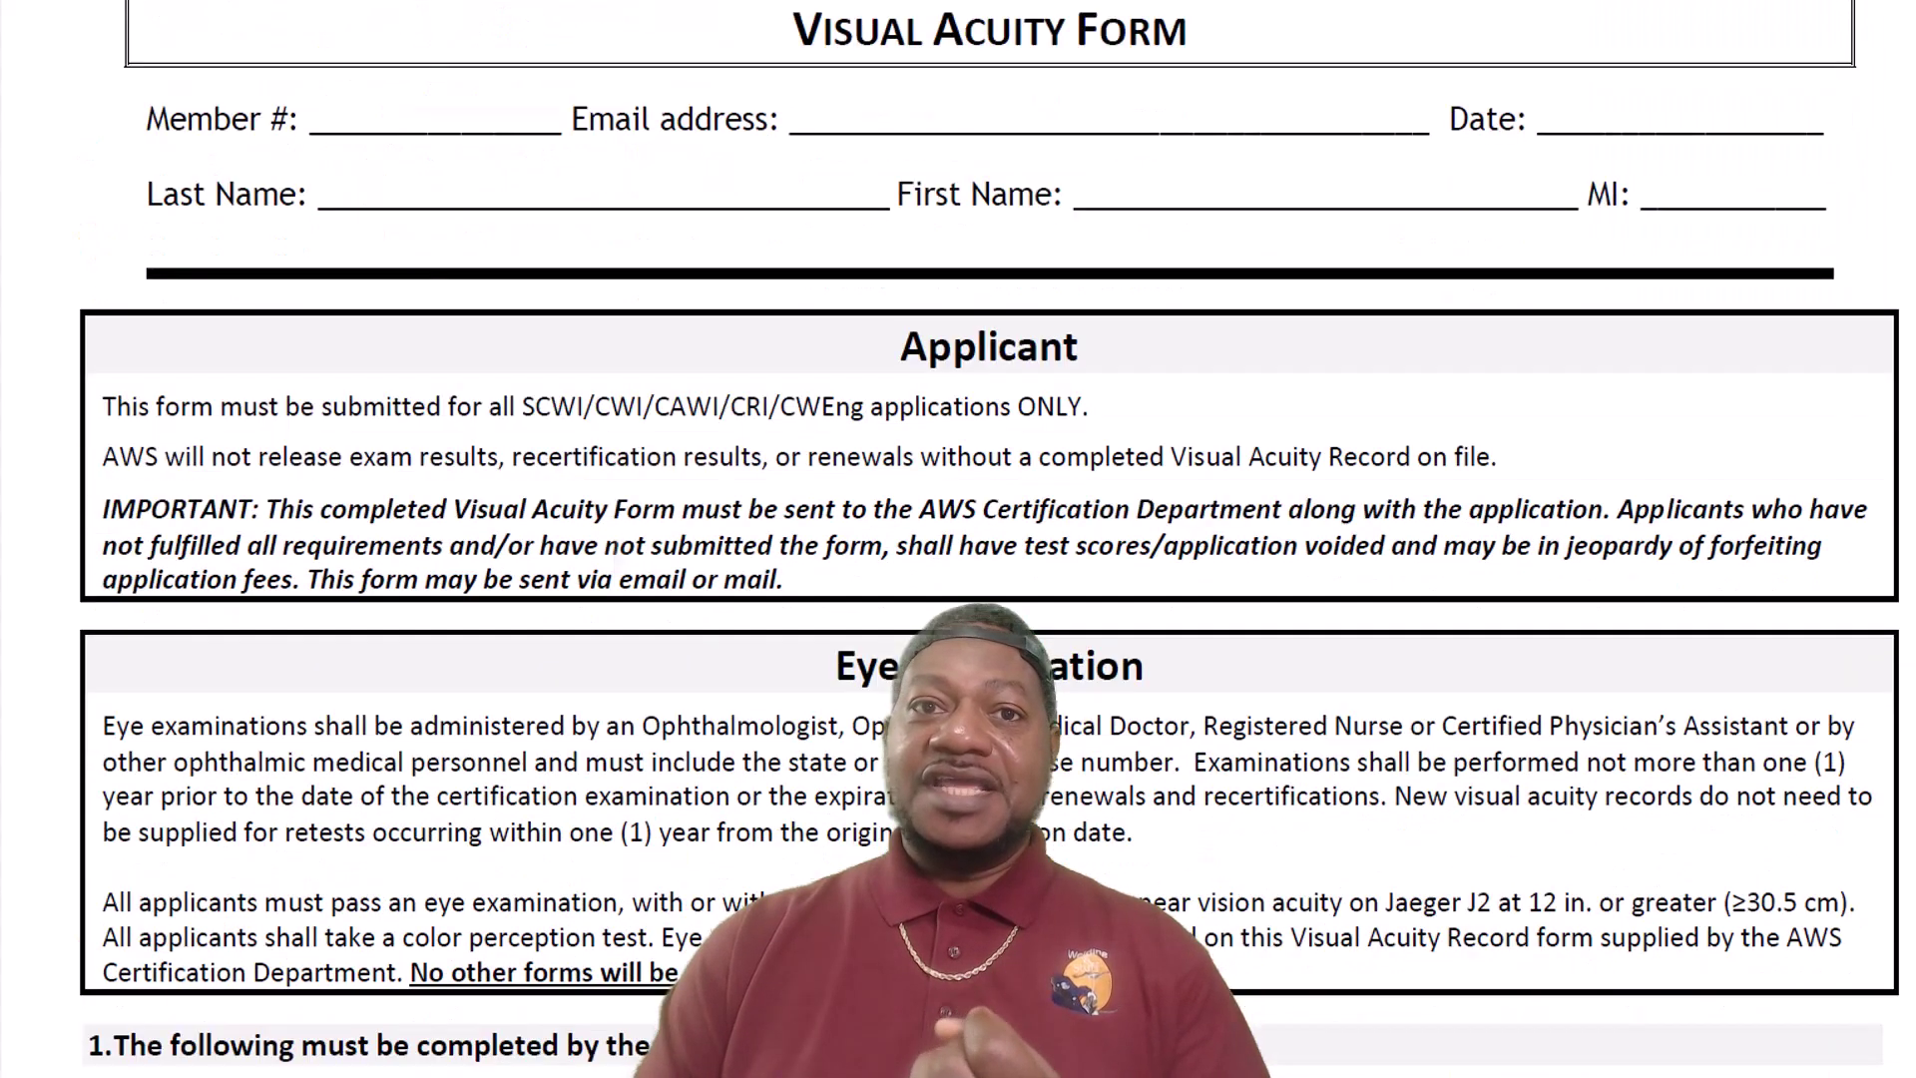
{"action": "scroll", "coordinate": [988, 539], "scroll_direction": "down", "scroll_amount": 6}
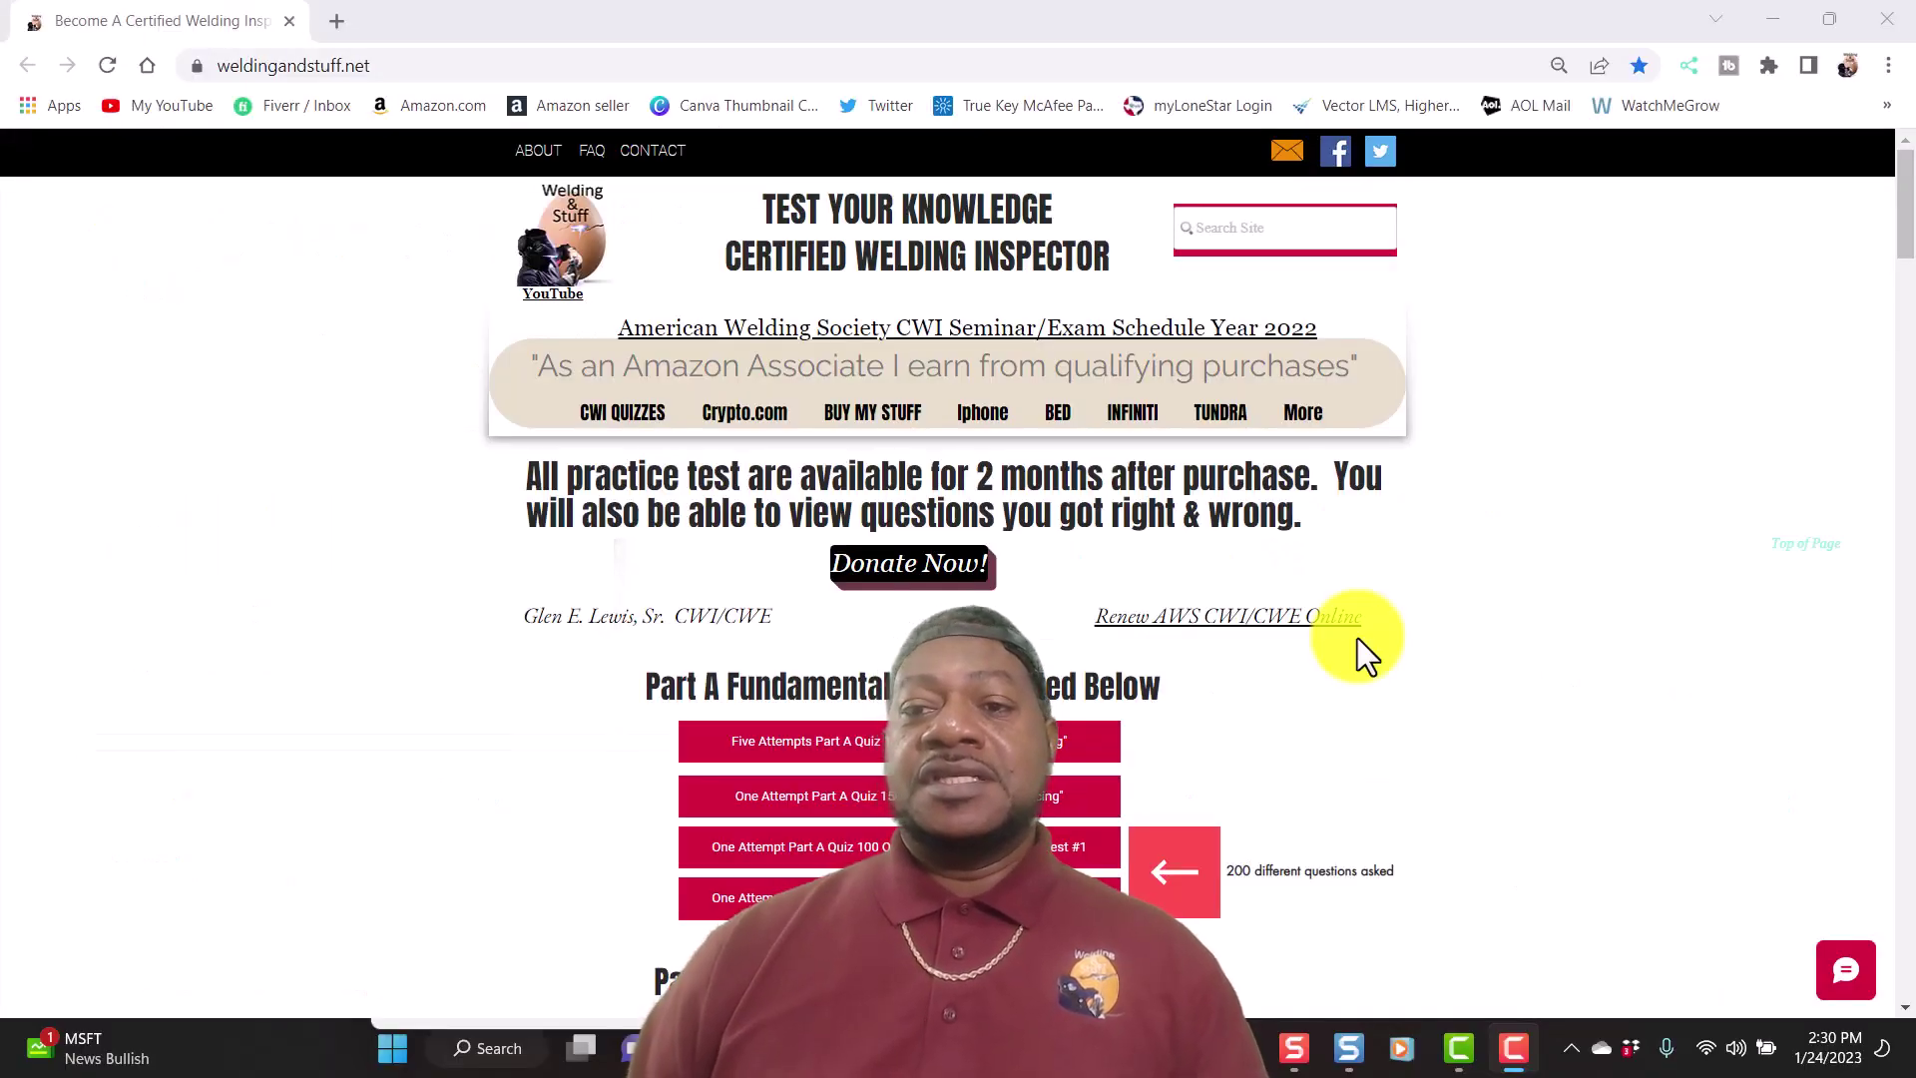
{"action": "left_click", "coordinate": [392, 66]}
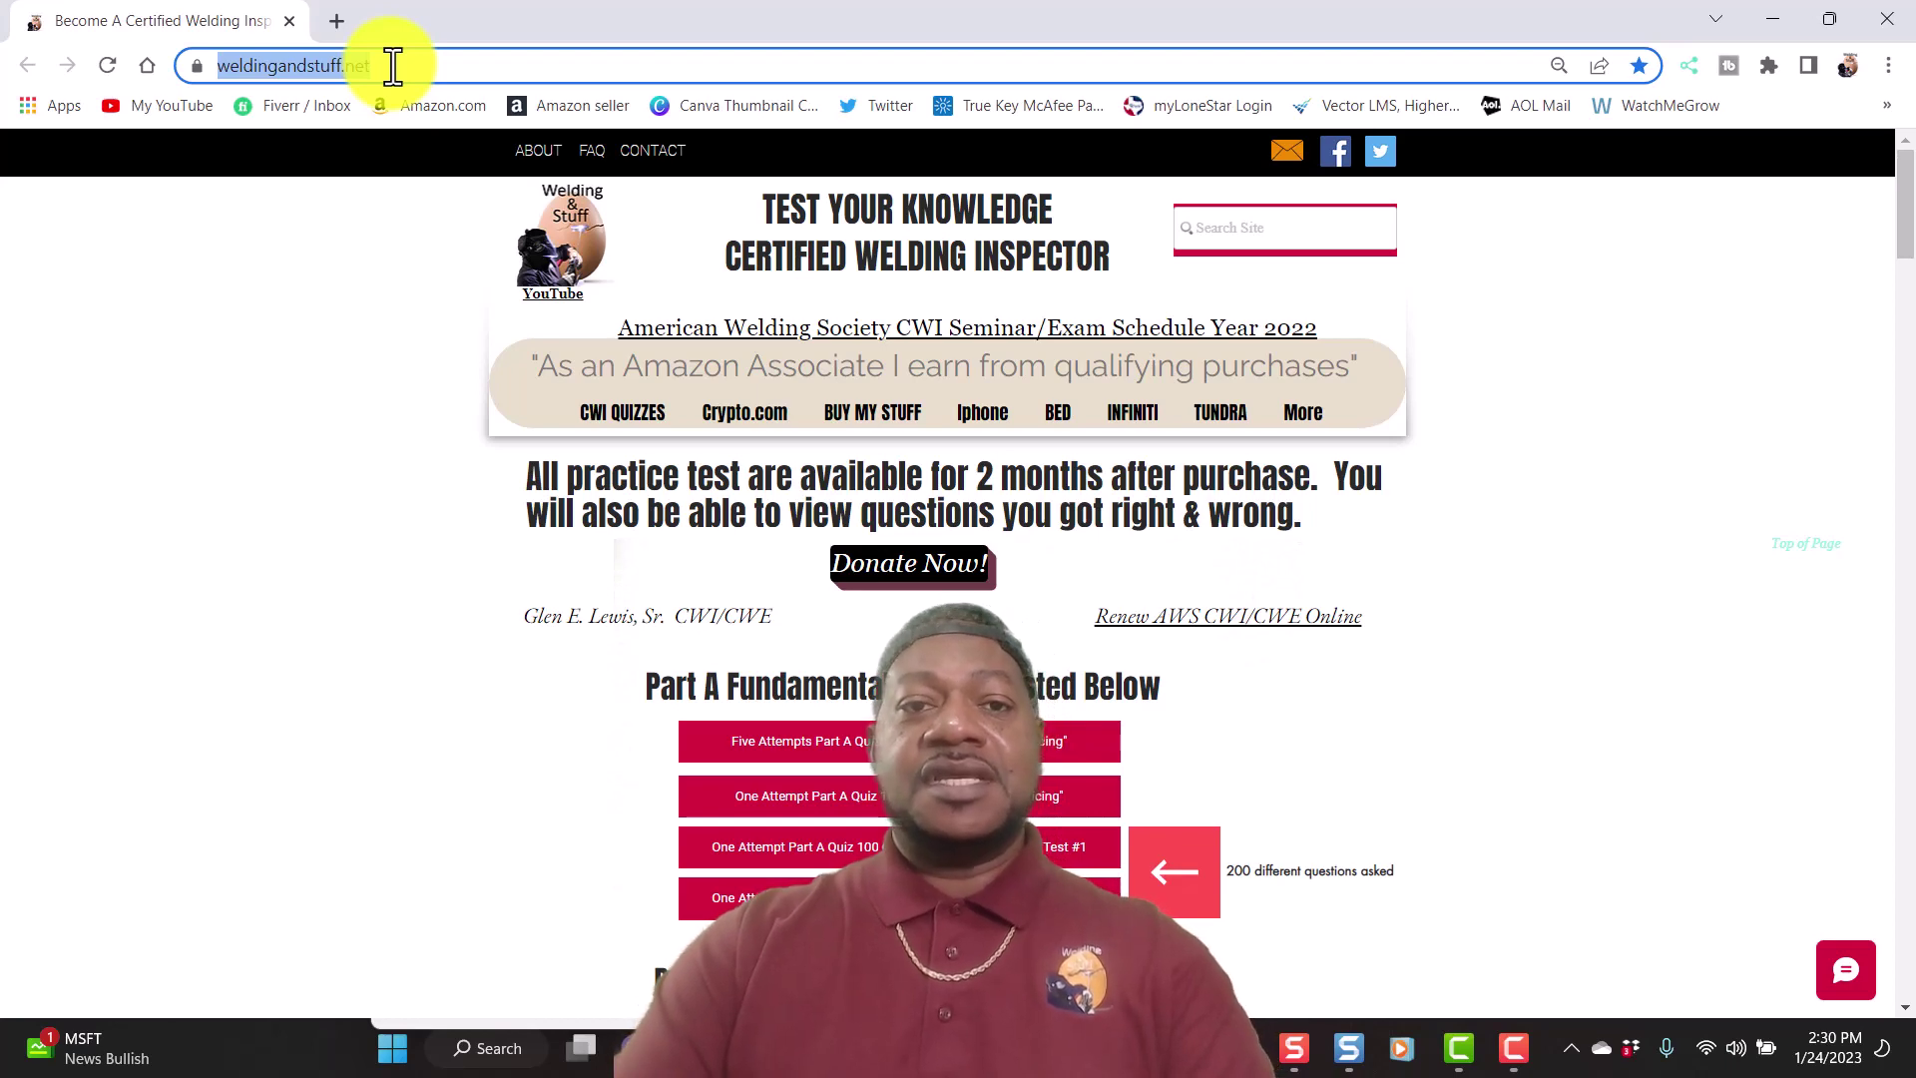
{"action": "type", "text": "www.i"}
{"action": "key", "text": "BackSpace"}
{"action": "key", "text": "BackSpace"}
{"action": "type", "text": "aw"}
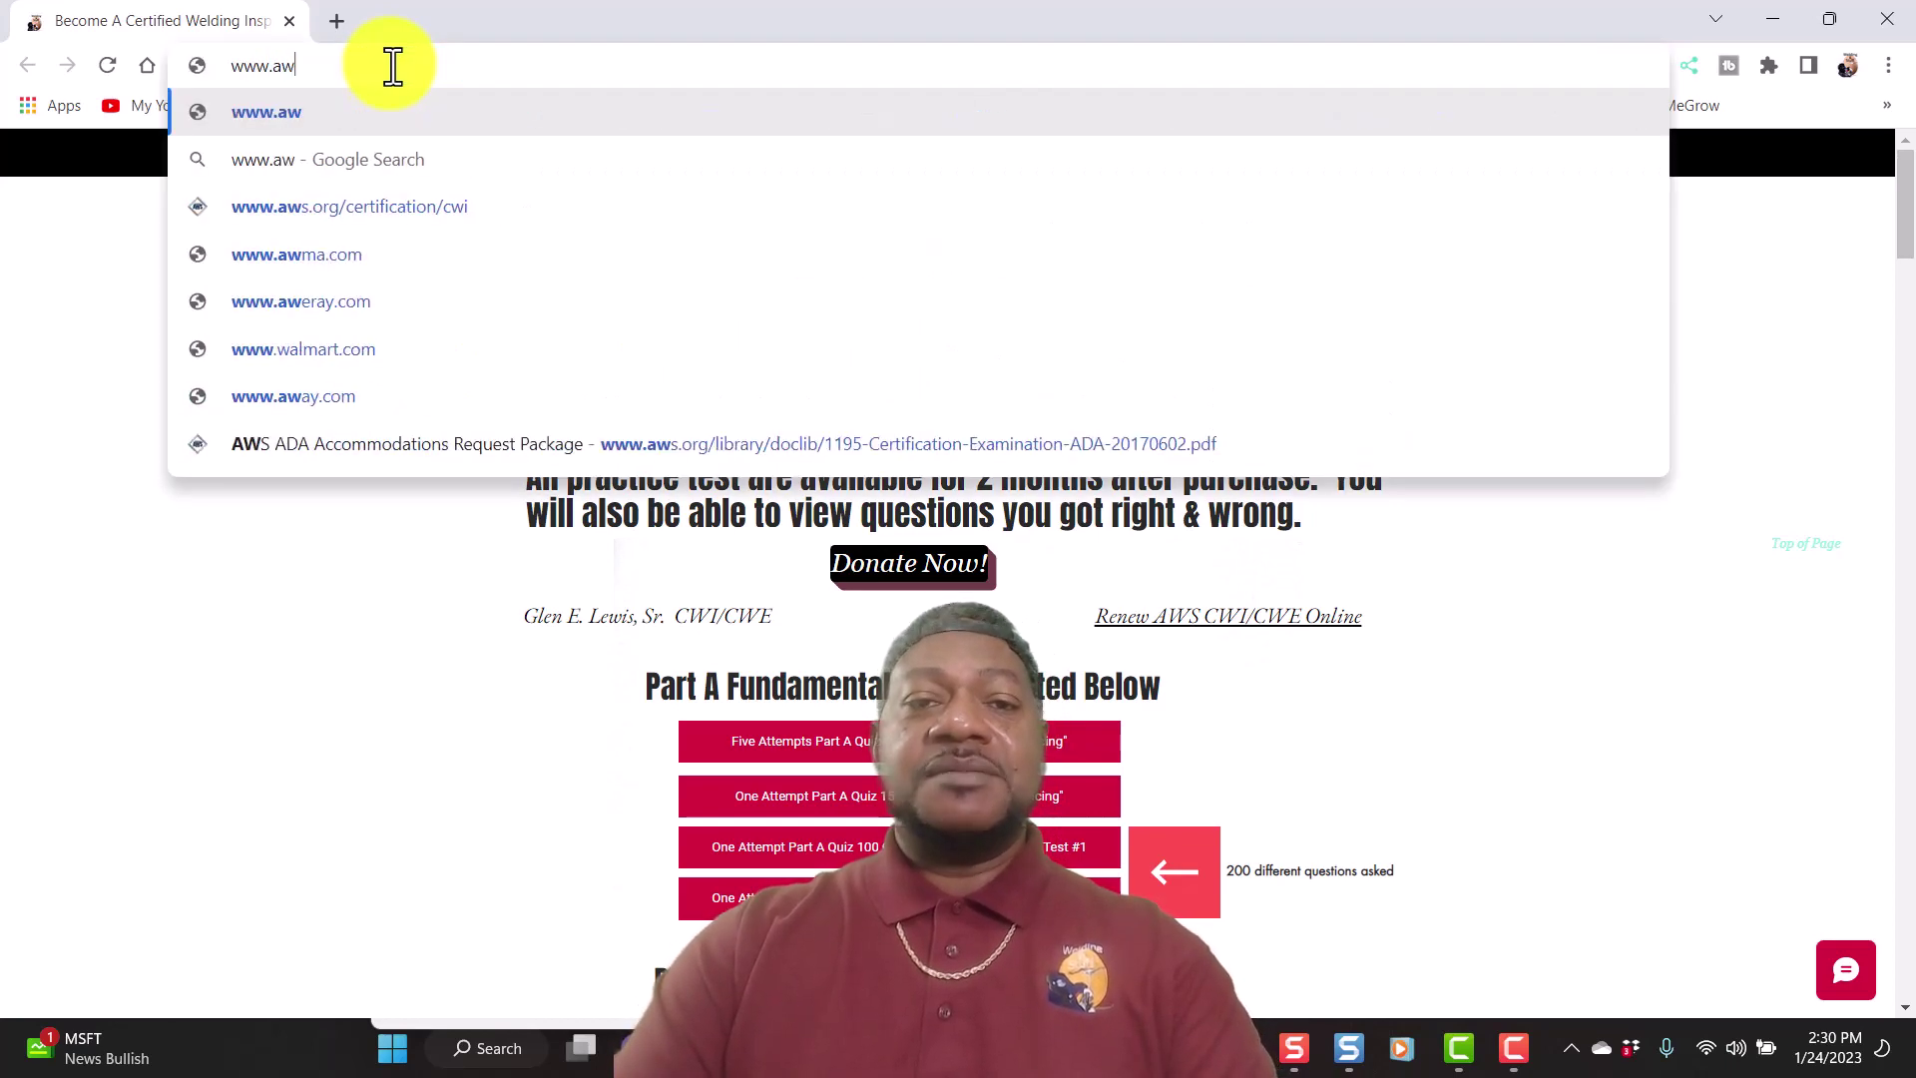
{"action": "type", "text": "s.org"}
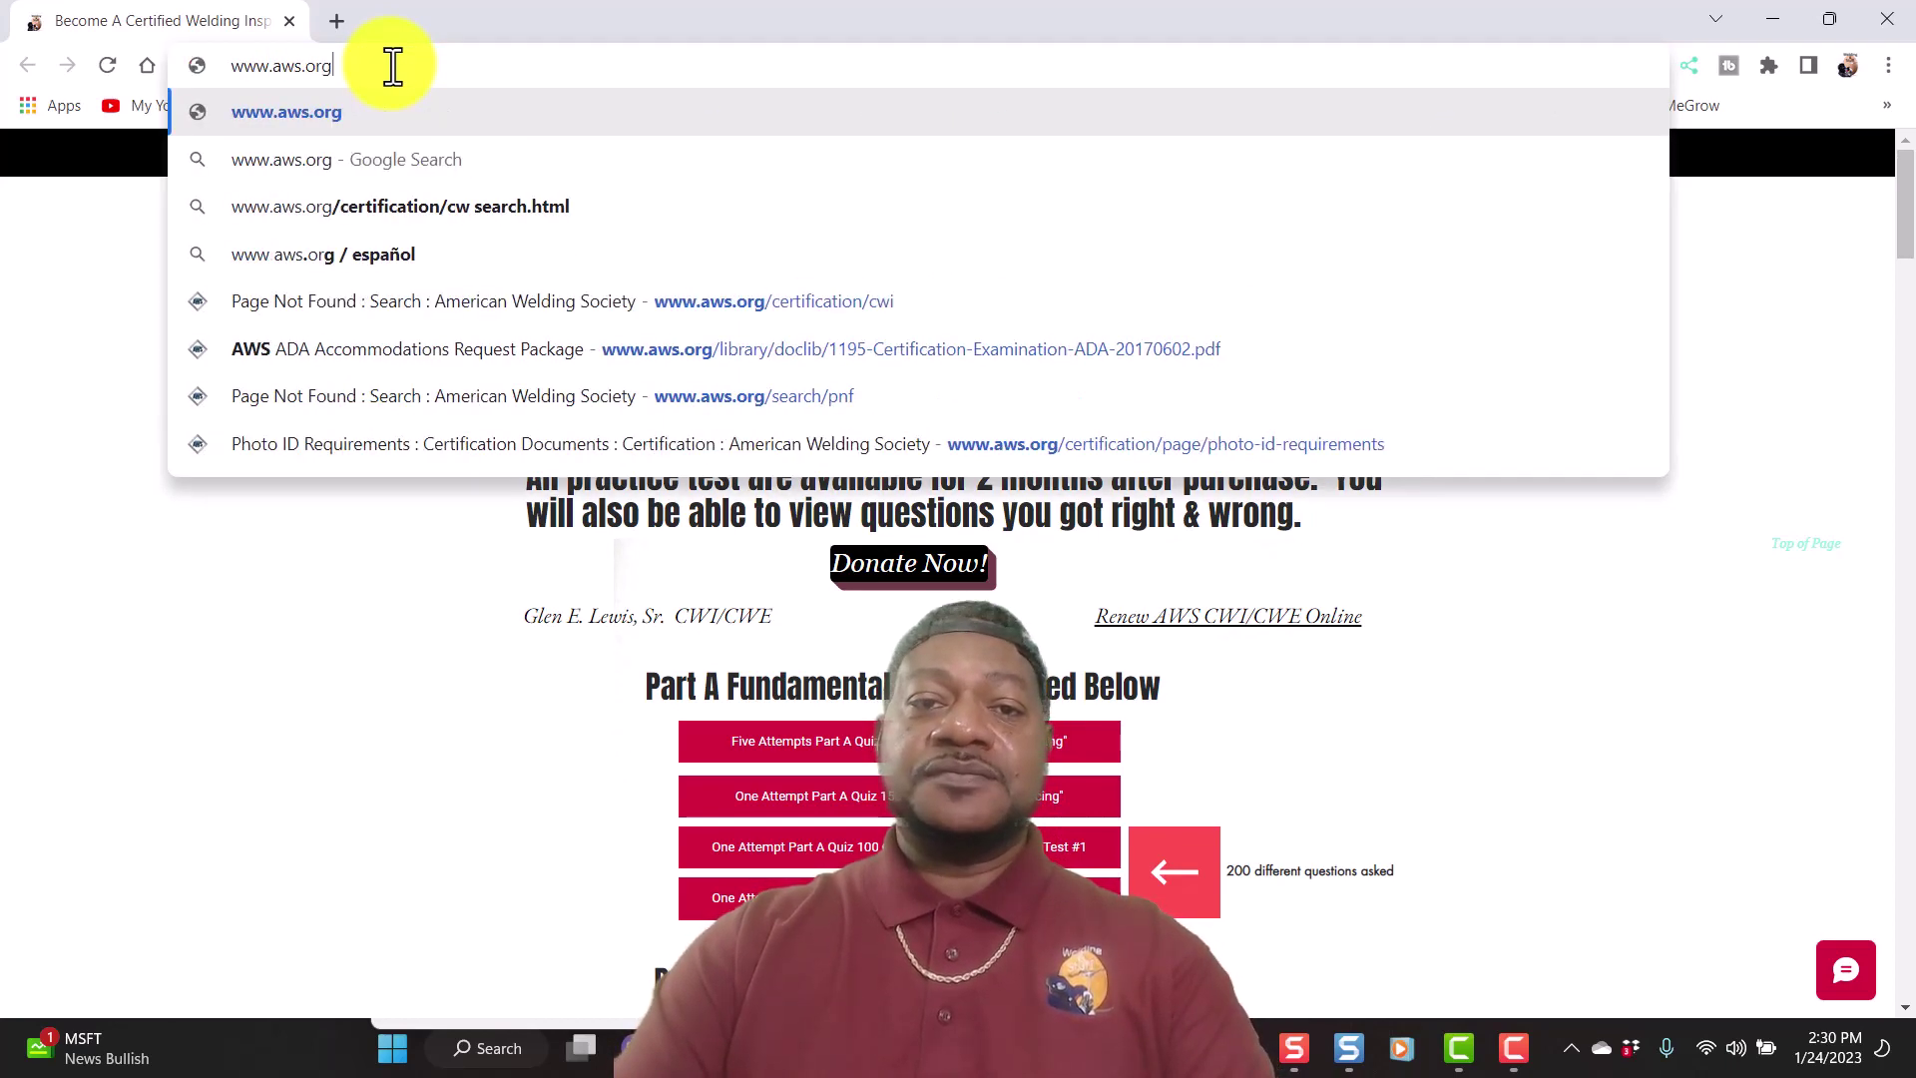
{"action": "key", "text": "Return"}
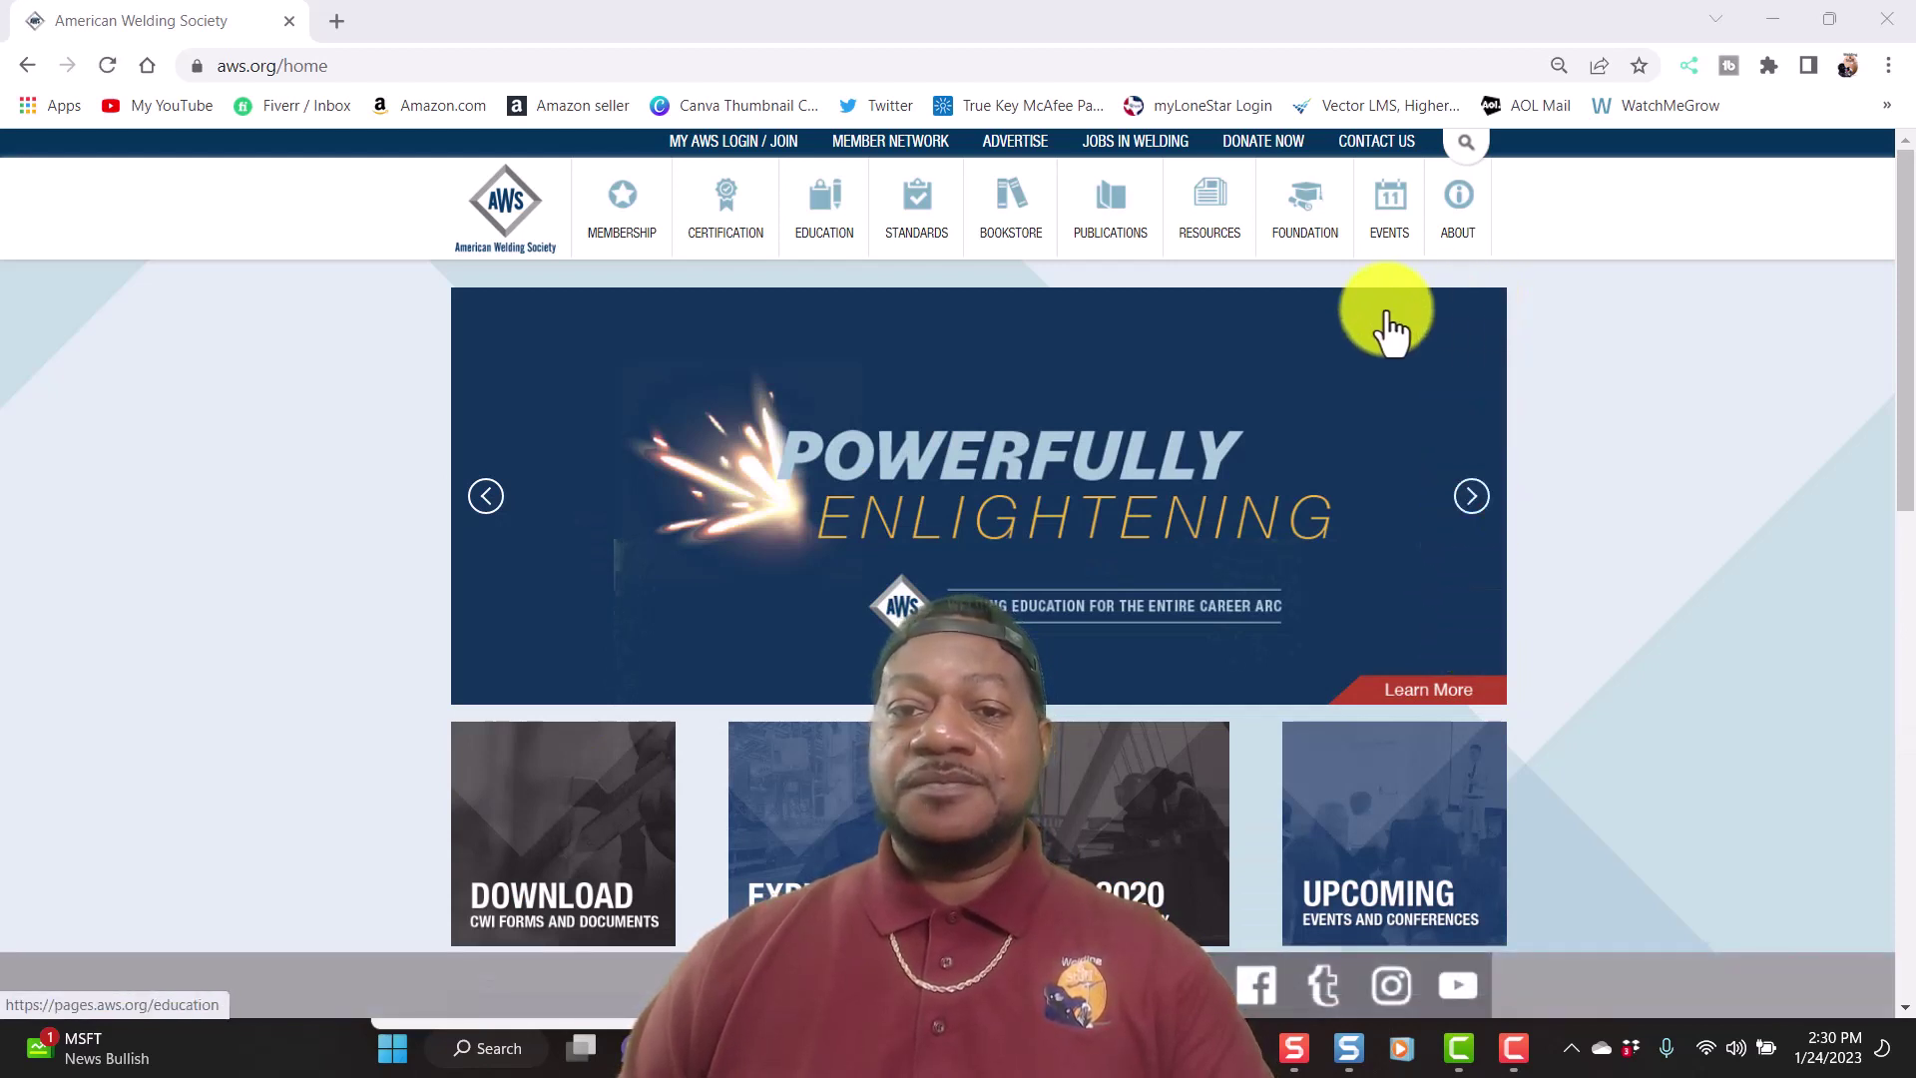
Step: Open MY AWS LOGIN in a new tab, go to Certifications, and start the Application Wizard
{"action": "left_click", "coordinate": [740, 146]}
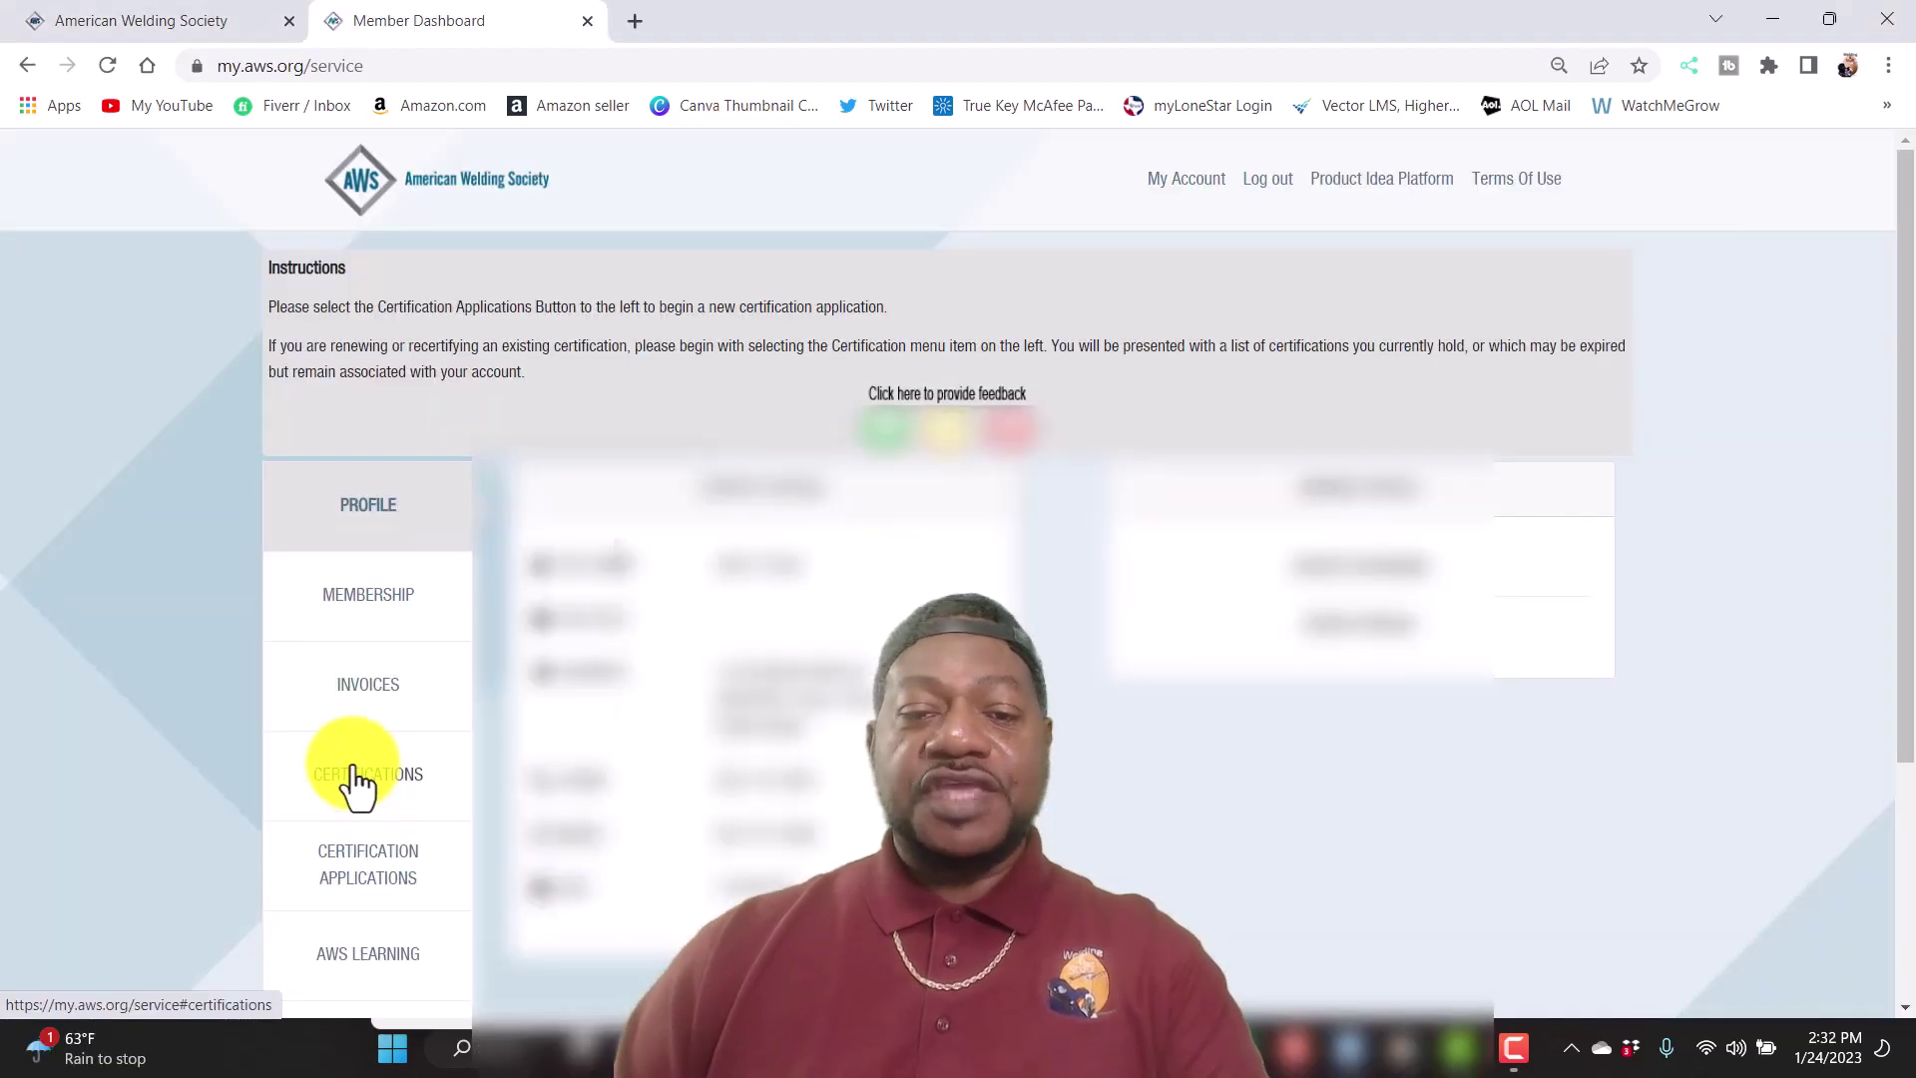
{"action": "left_click", "coordinate": [374, 791]}
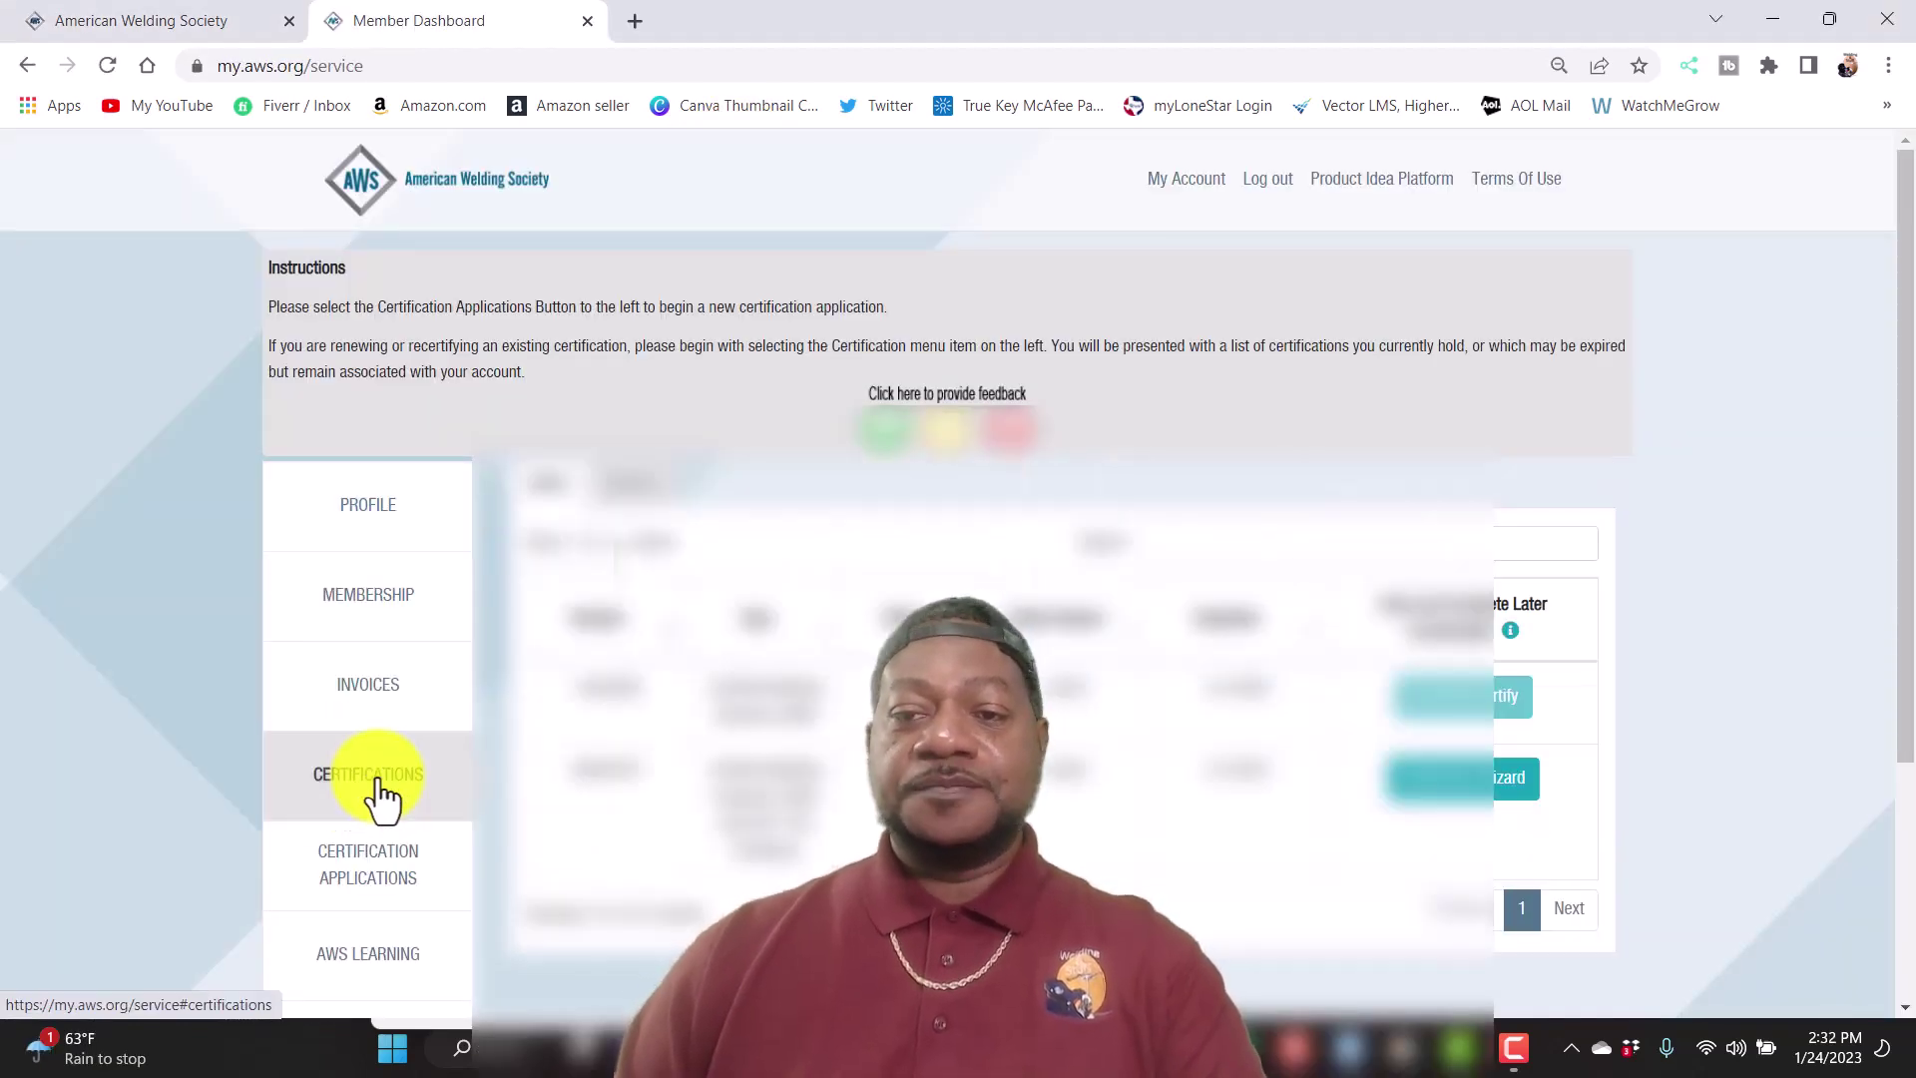
{"action": "left_click", "coordinate": [1453, 808]}
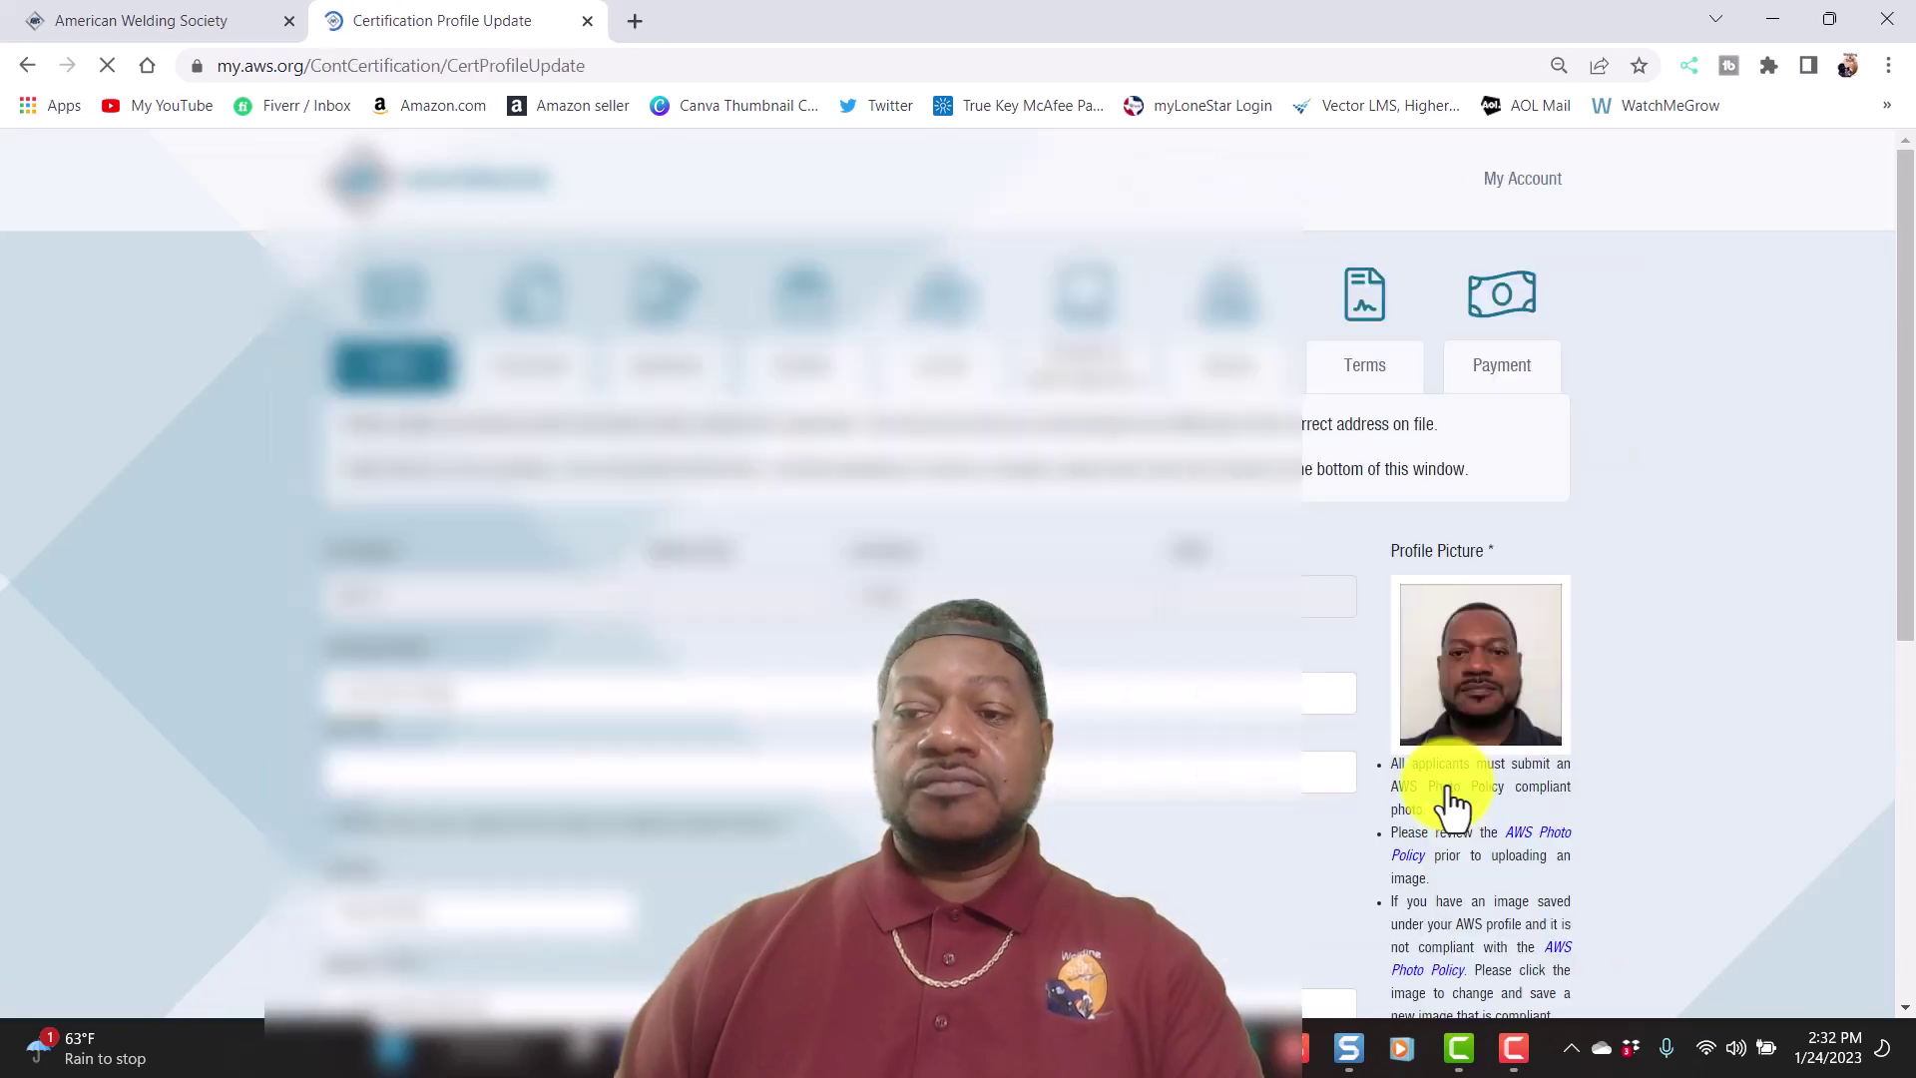
Step: Review the Certification Profile Update form and its profile picture
{"action": "left_click", "coordinate": [1487, 704]}
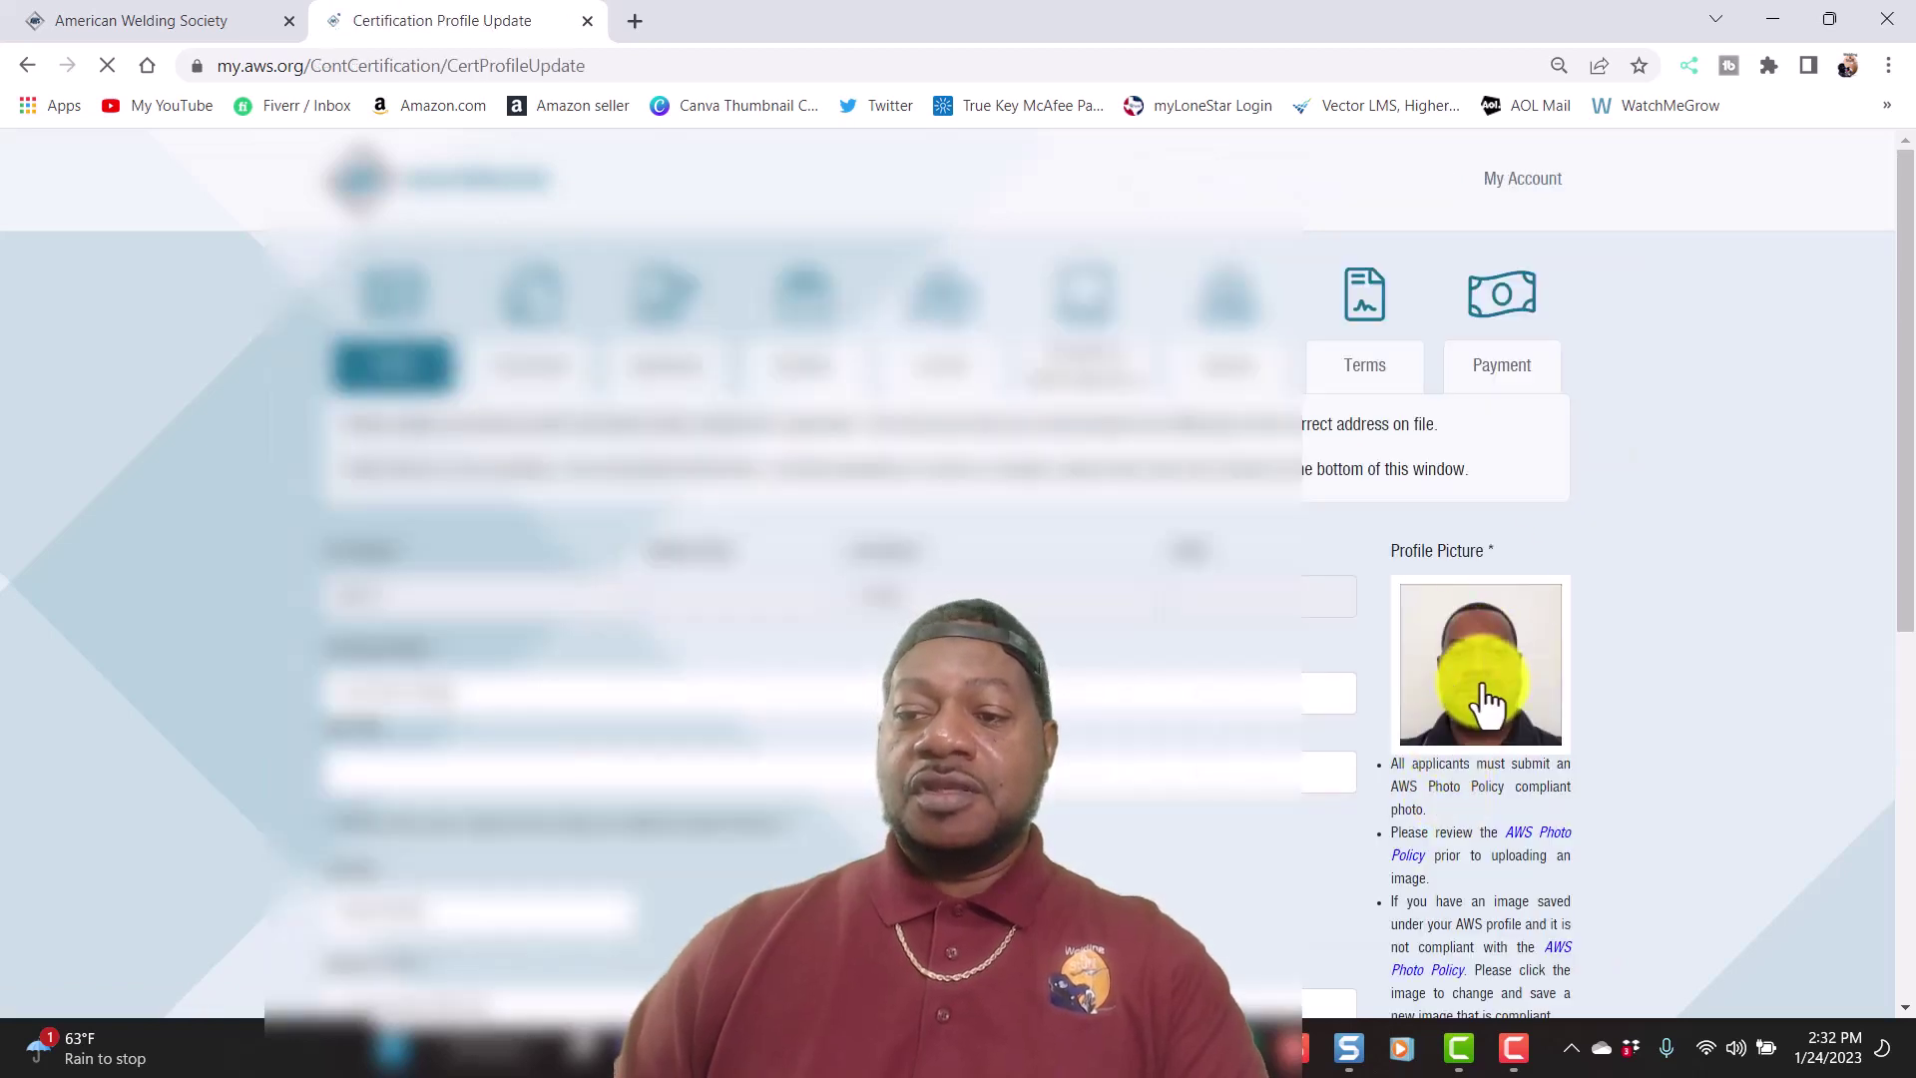
{"action": "scroll", "coordinate": [1478, 689], "scroll_direction": "down", "scroll_amount": 1}
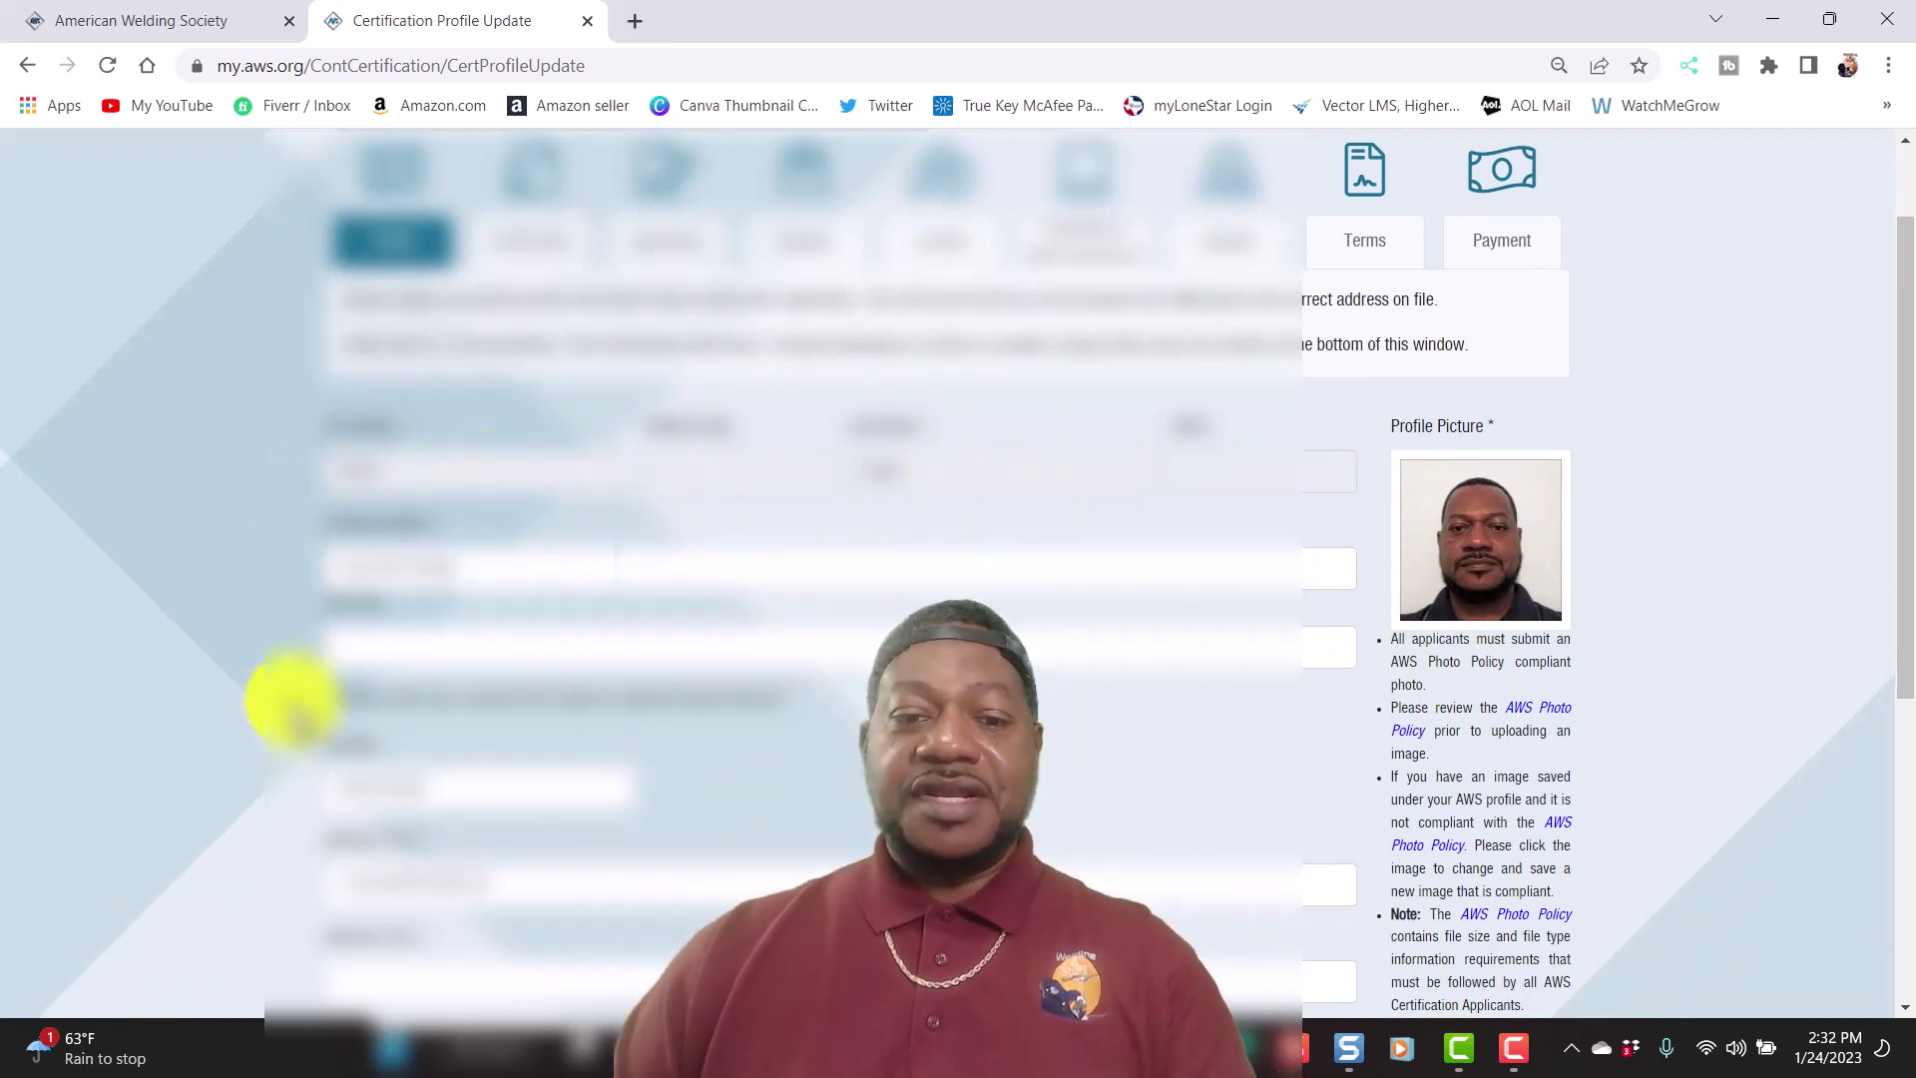
{"action": "scroll", "coordinate": [429, 599], "scroll_direction": "down", "scroll_amount": 1}
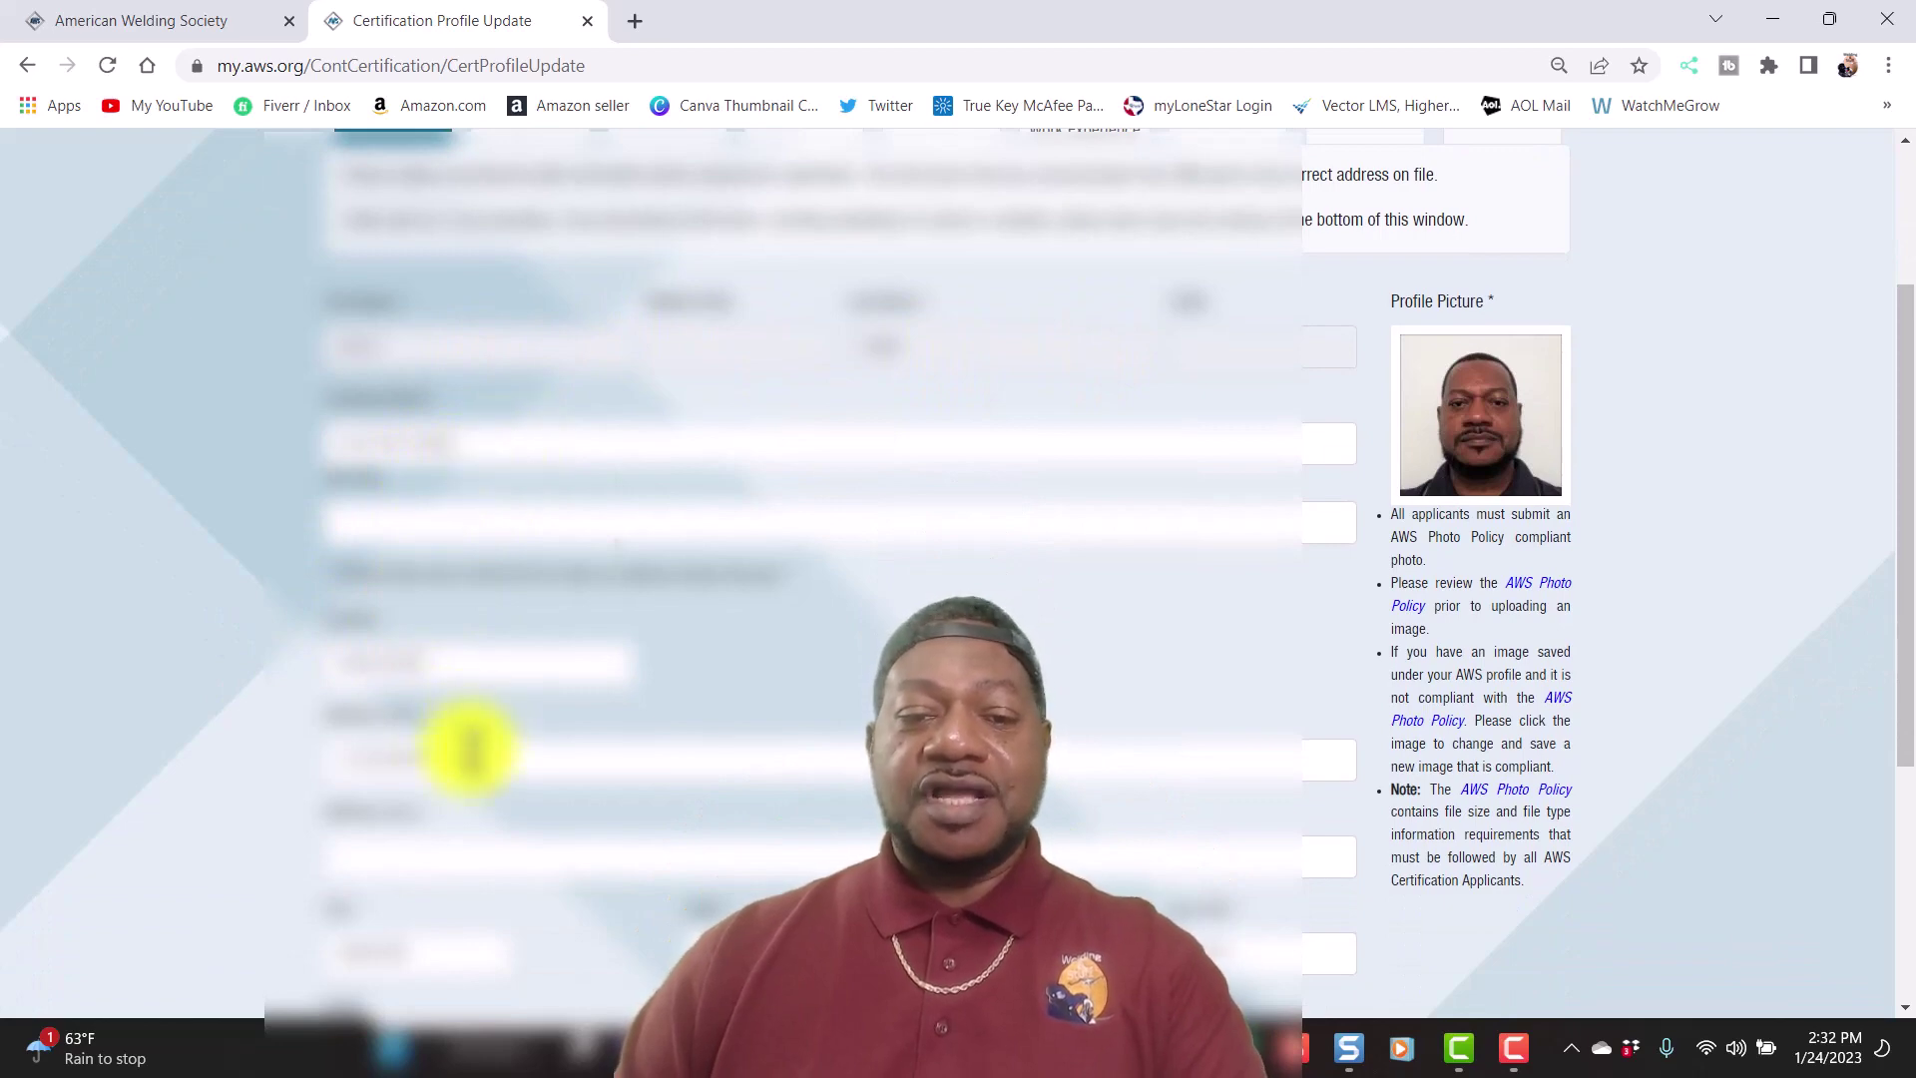
{"action": "scroll", "coordinate": [465, 758], "scroll_direction": "down", "scroll_amount": 2}
{"action": "scroll", "coordinate": [759, 698], "scroll_direction": "down", "scroll_amount": 2}
{"action": "scroll", "coordinate": [1307, 792], "scroll_direction": "up", "scroll_amount": 5}
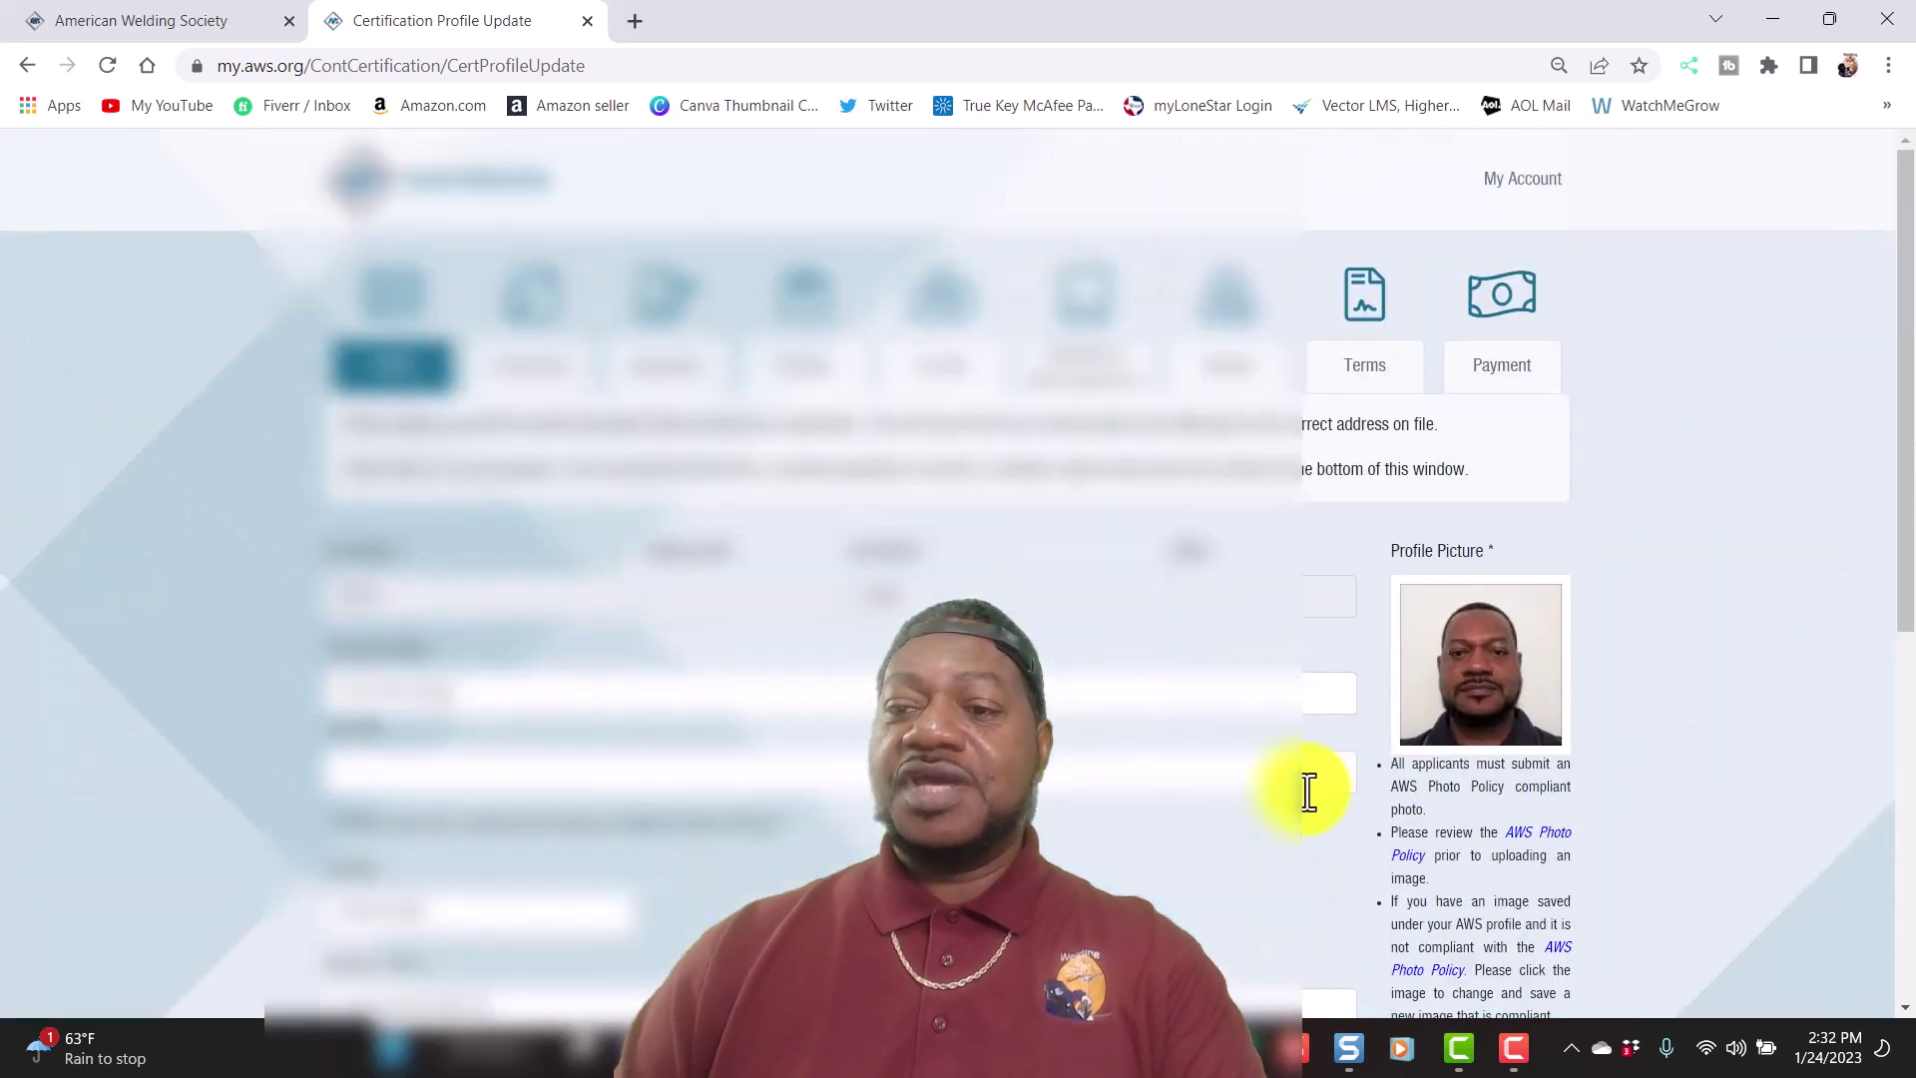
Step: Set the profile picture to the ID_Photo jpg from the CWI Renewal Information folder
{"action": "left_click", "coordinate": [1491, 675]}
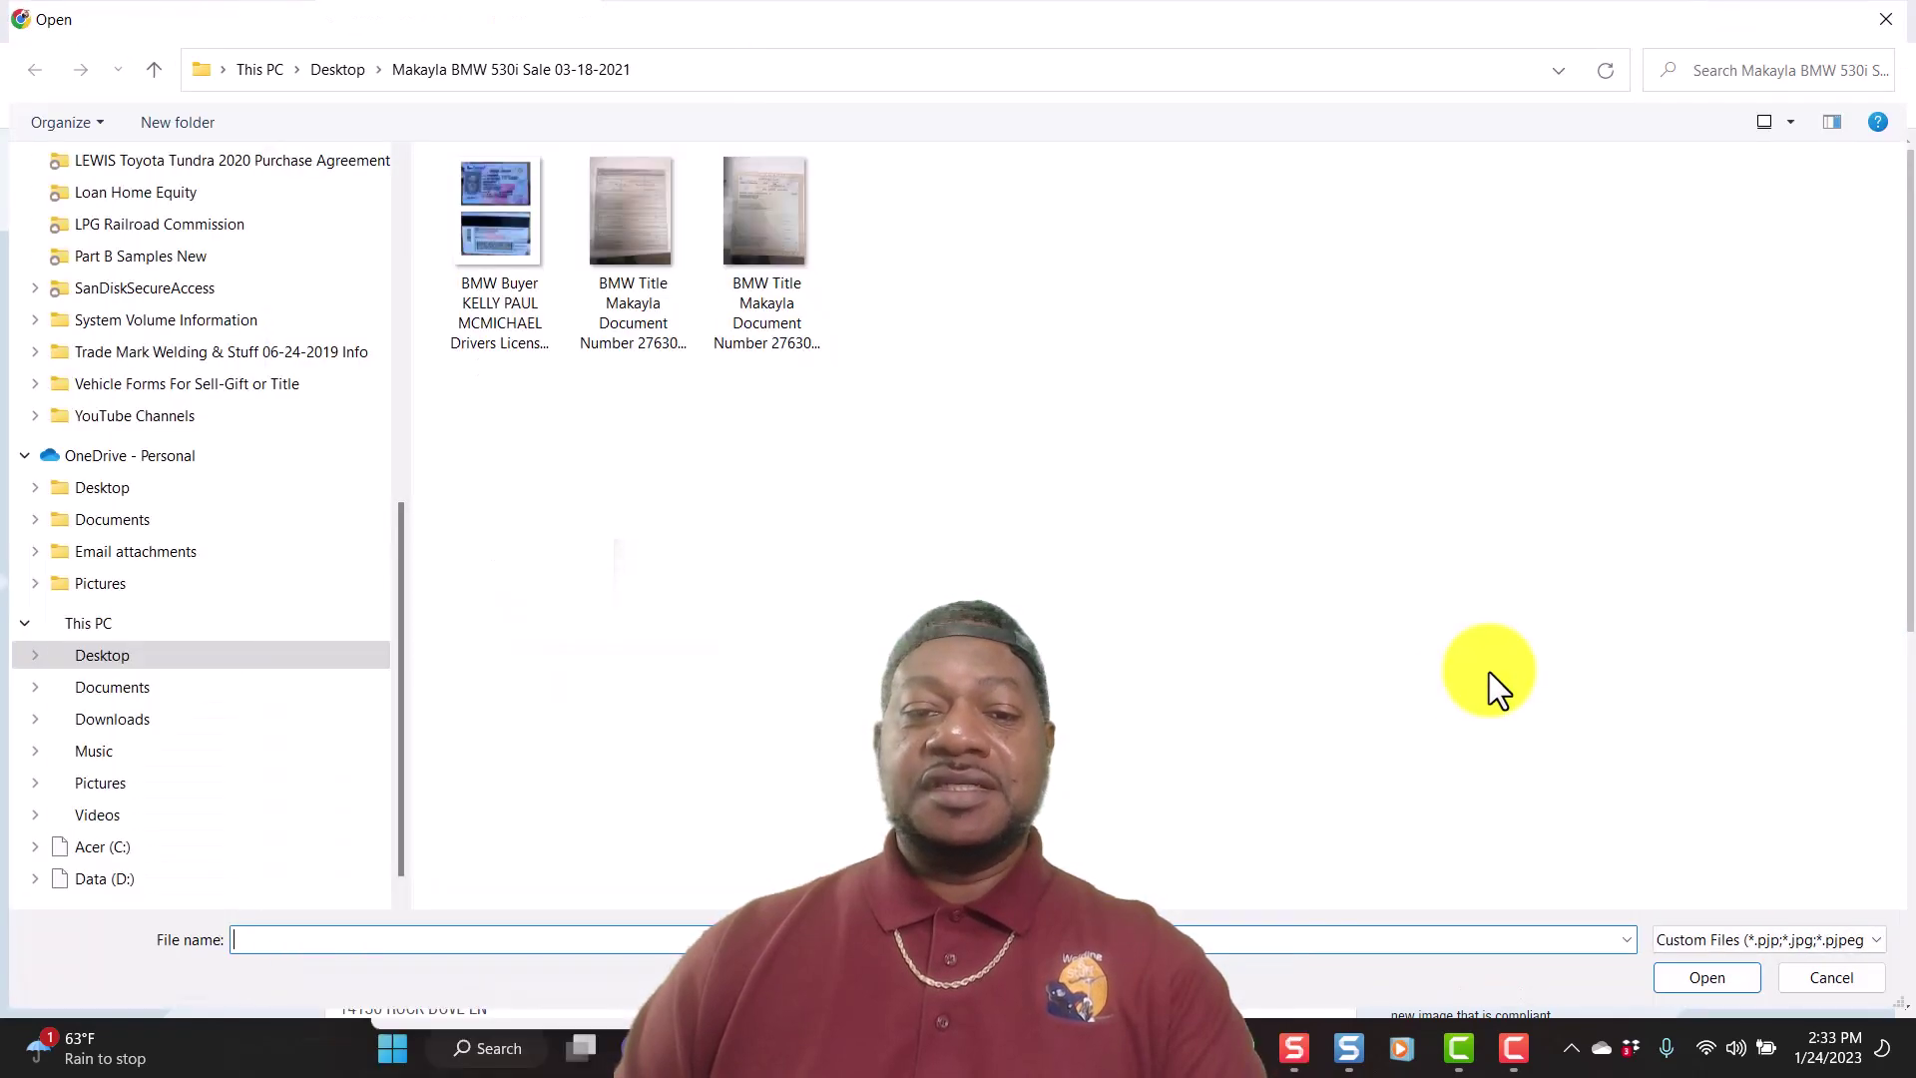
{"action": "scroll", "coordinate": [325, 508], "scroll_direction": "up", "scroll_amount": 7}
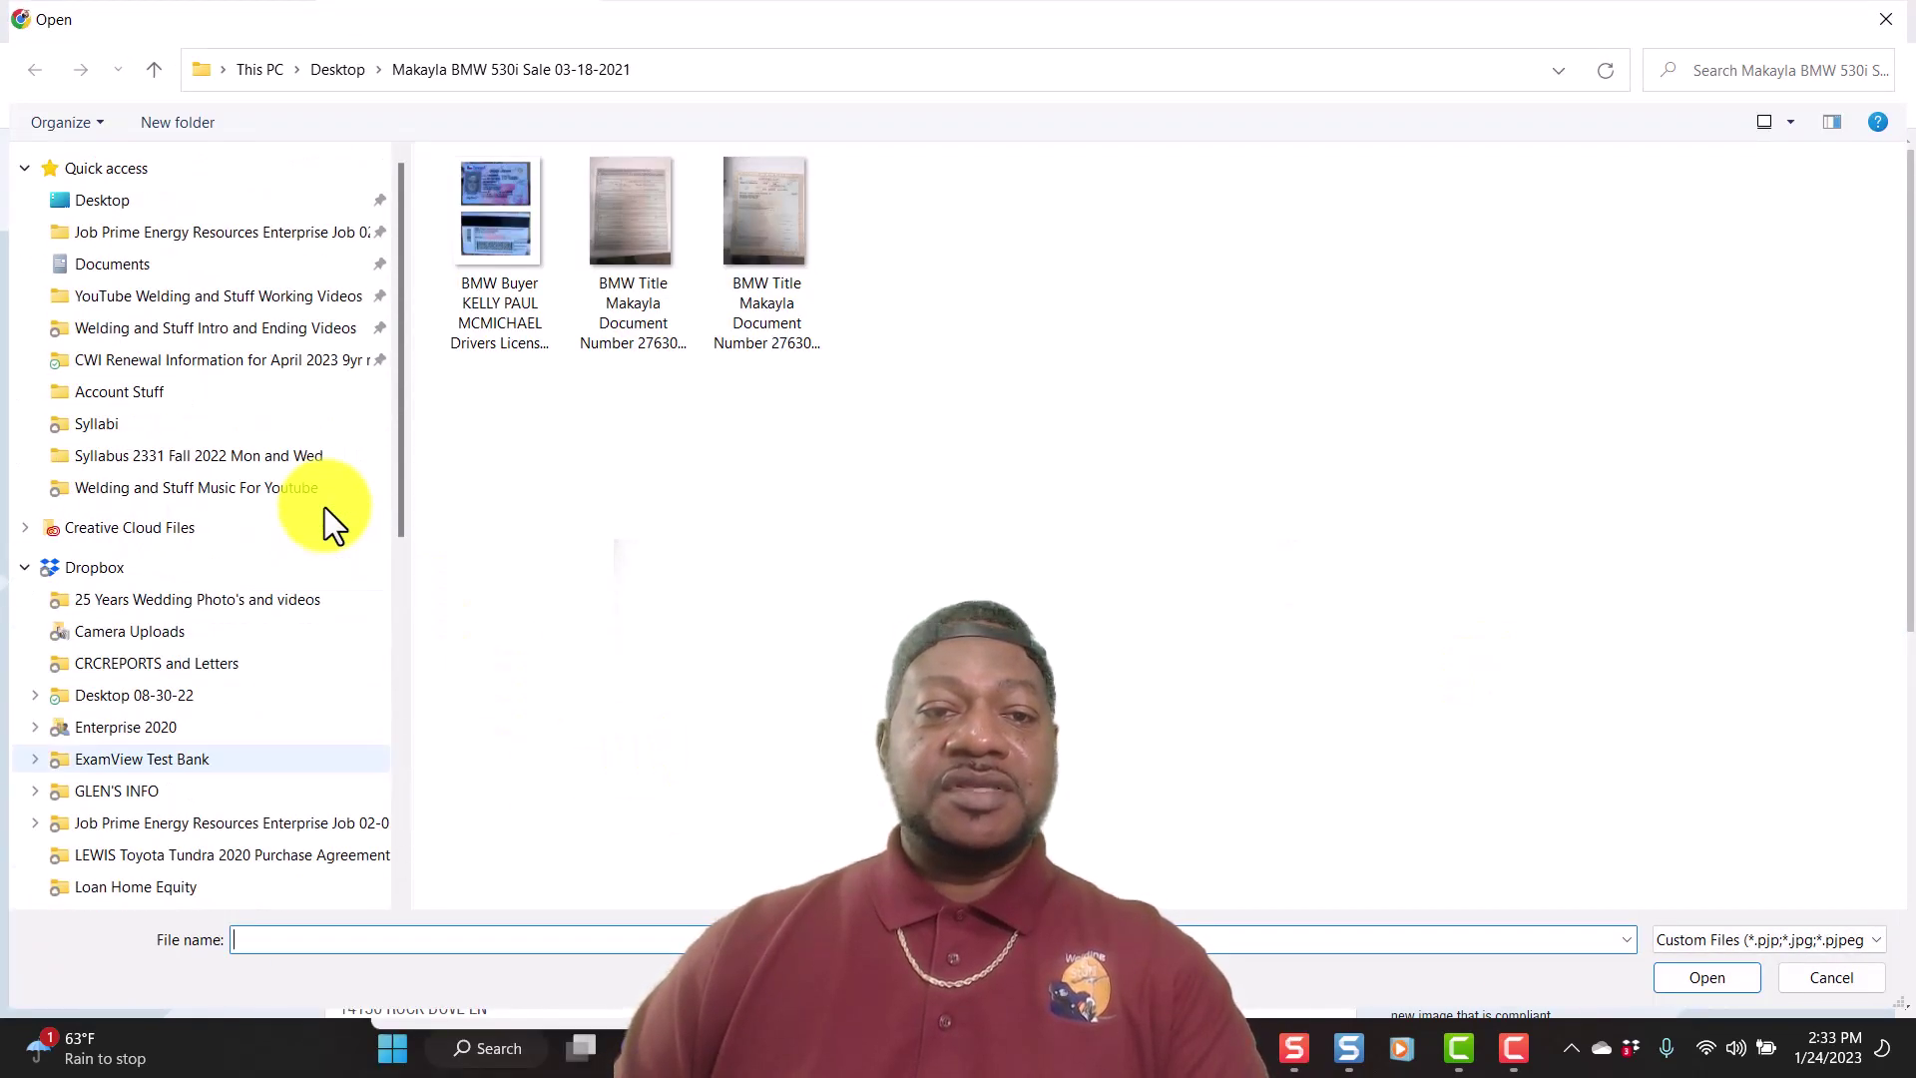
{"action": "left_click", "coordinate": [172, 366]}
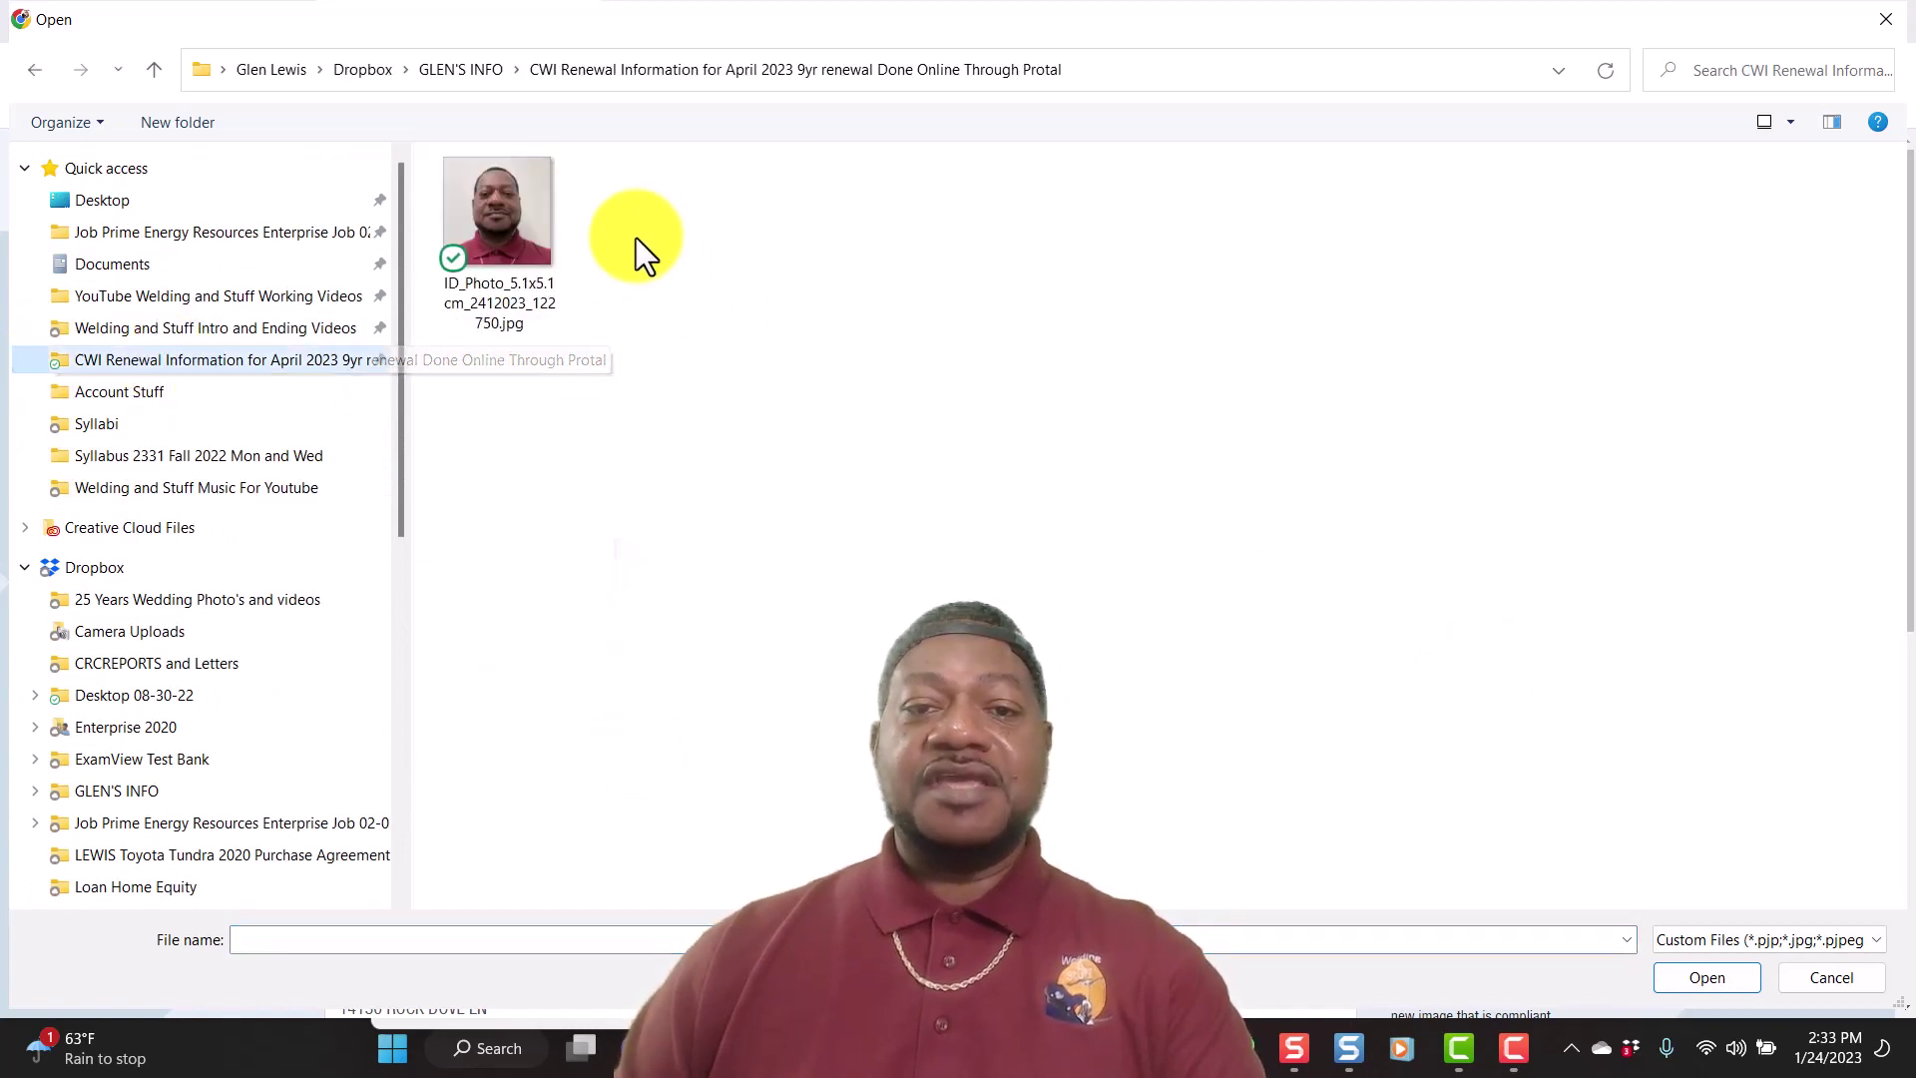
{"action": "mouse_move", "coordinate": [513, 212]}
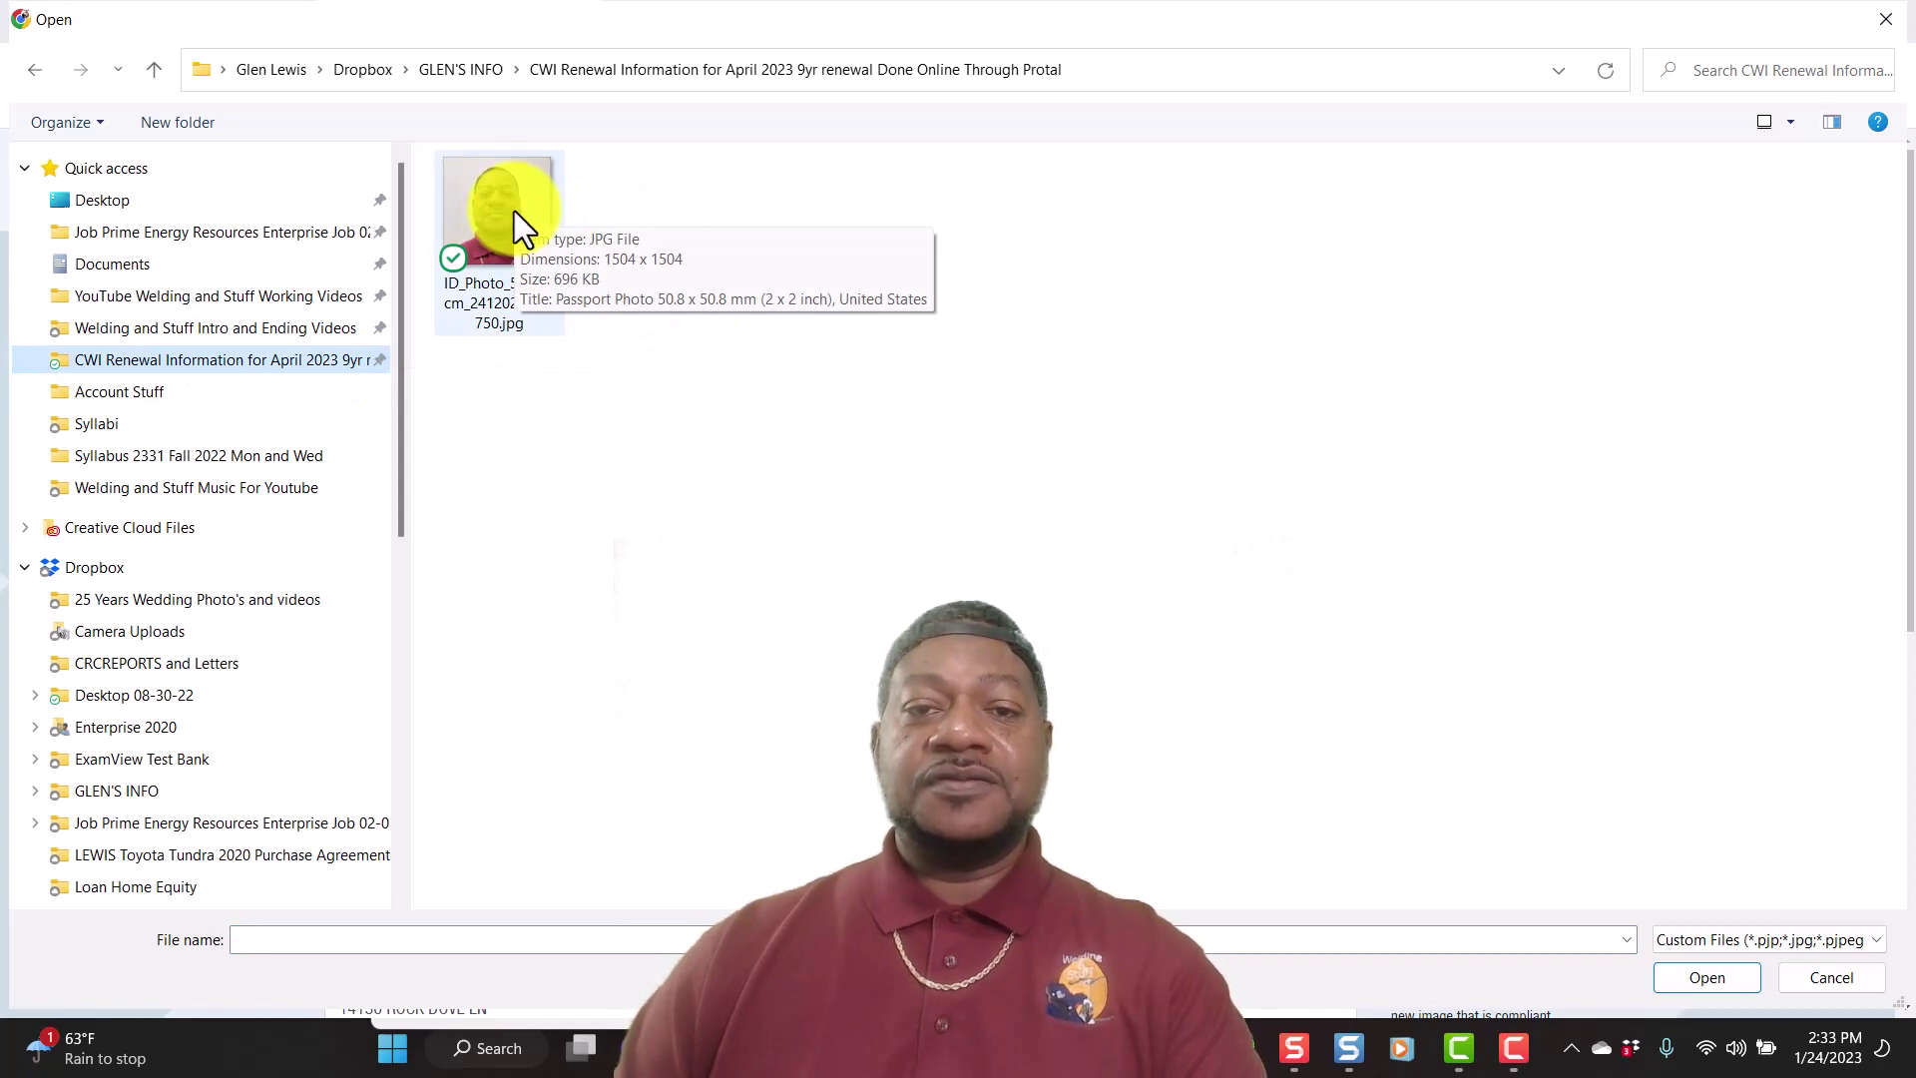
{"action": "double_click", "coordinate": [513, 212]}
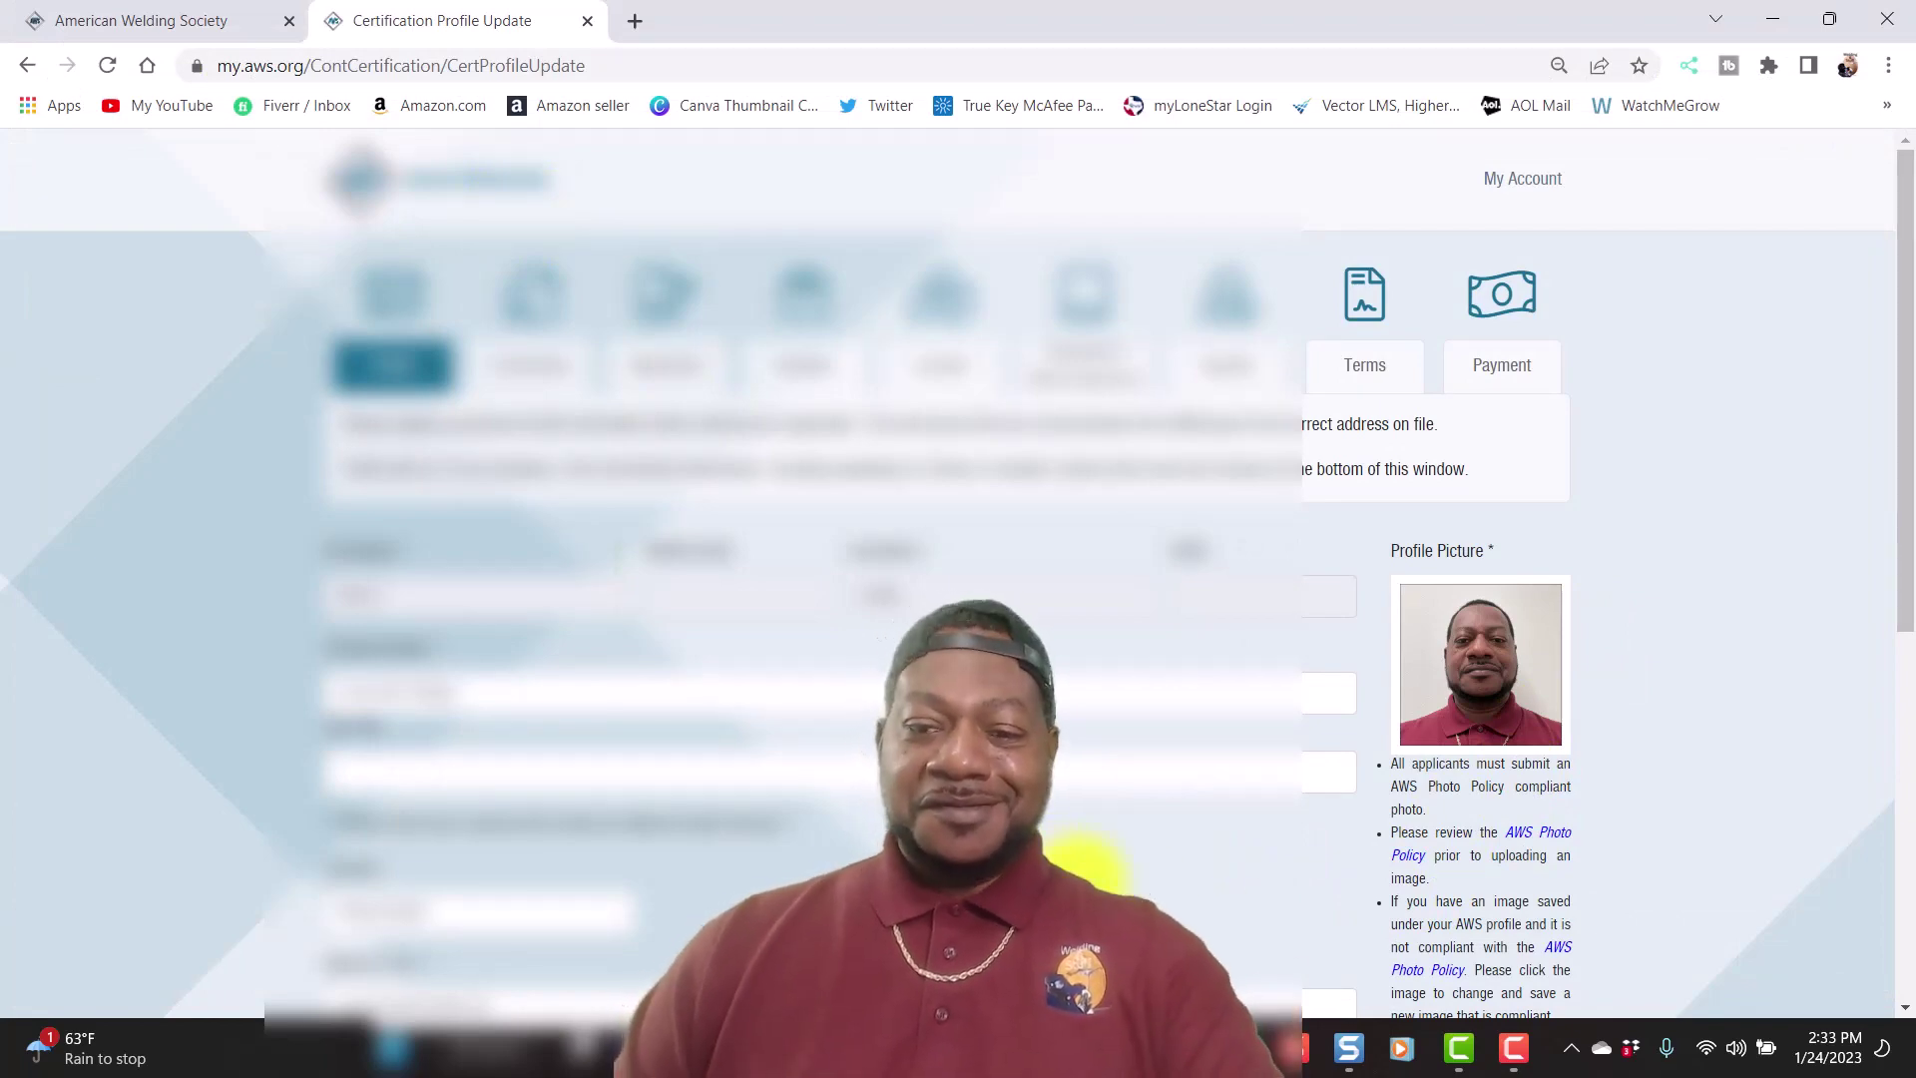
Step: Save the Certification Profile Update form to advance to the Application step
{"action": "scroll", "coordinate": [1130, 883], "scroll_direction": "down", "scroll_amount": 7}
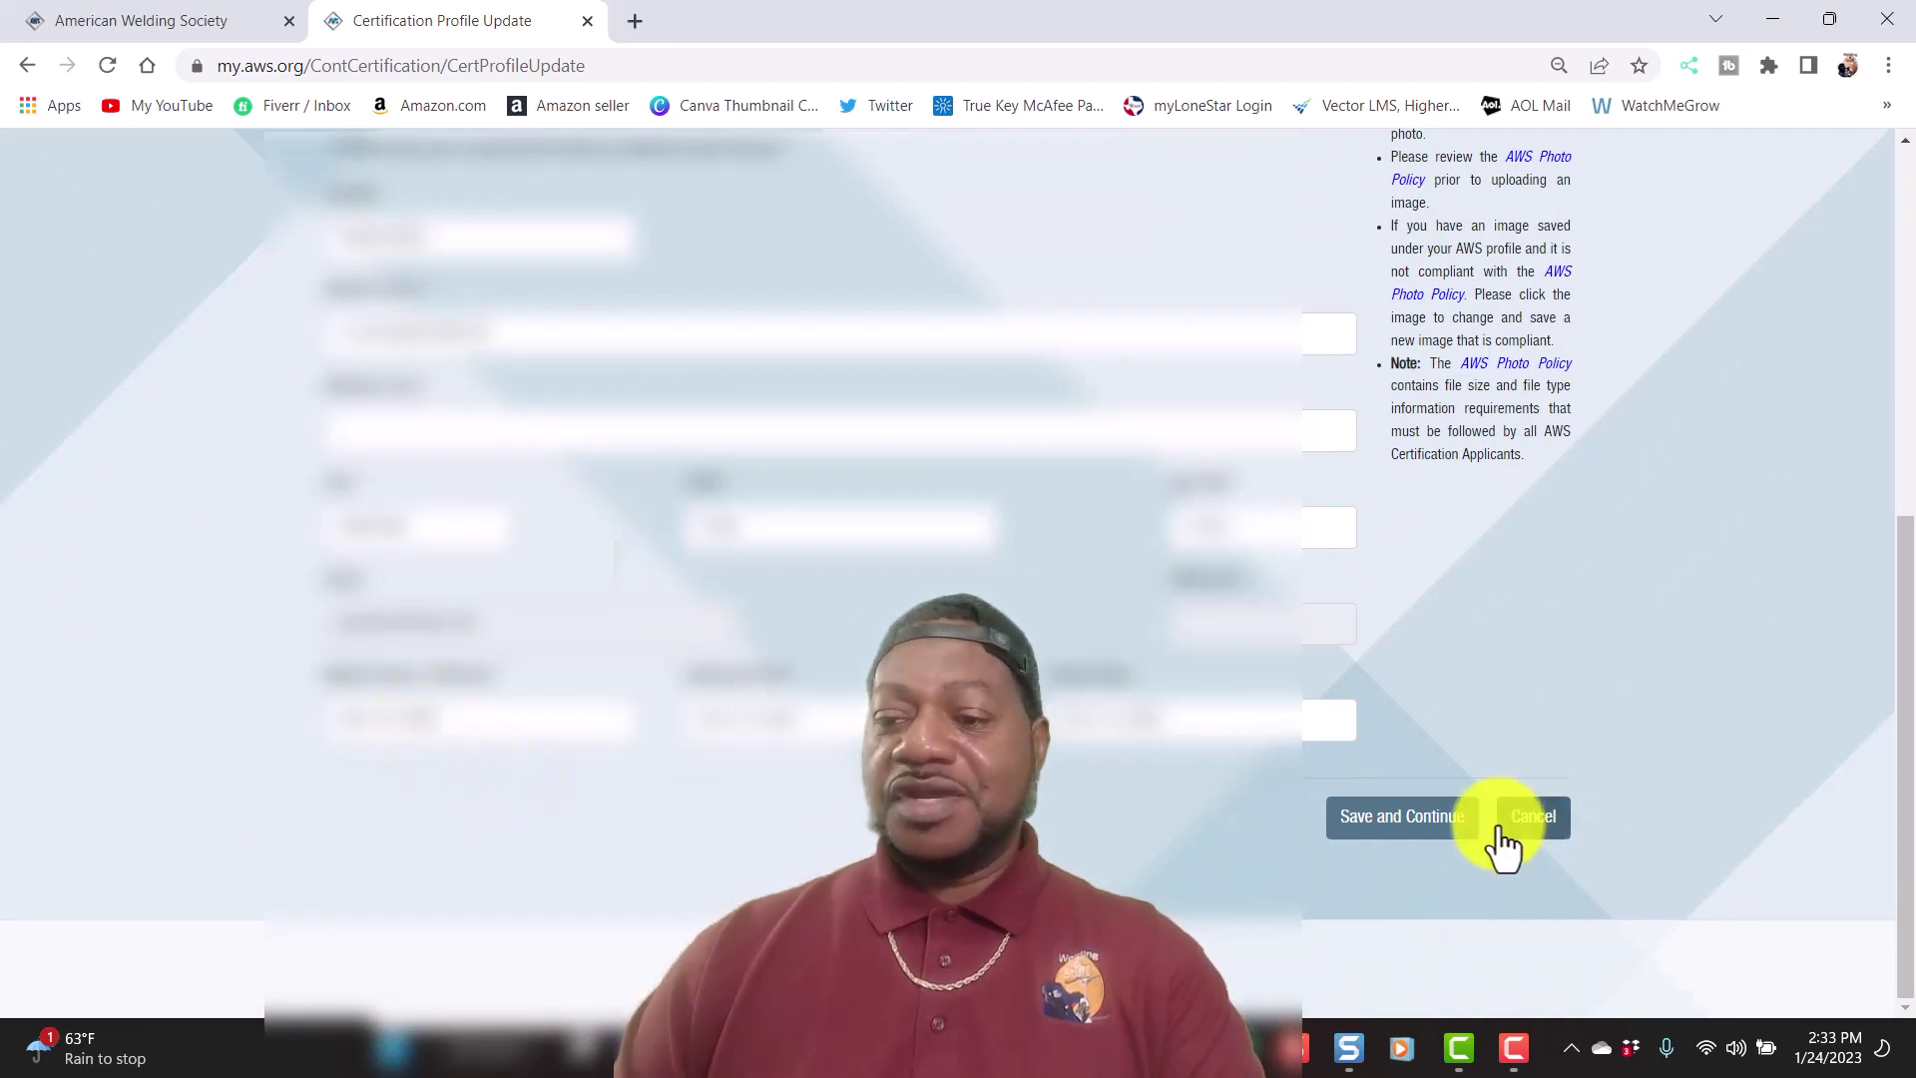
{"action": "left_click", "coordinate": [1406, 838]}
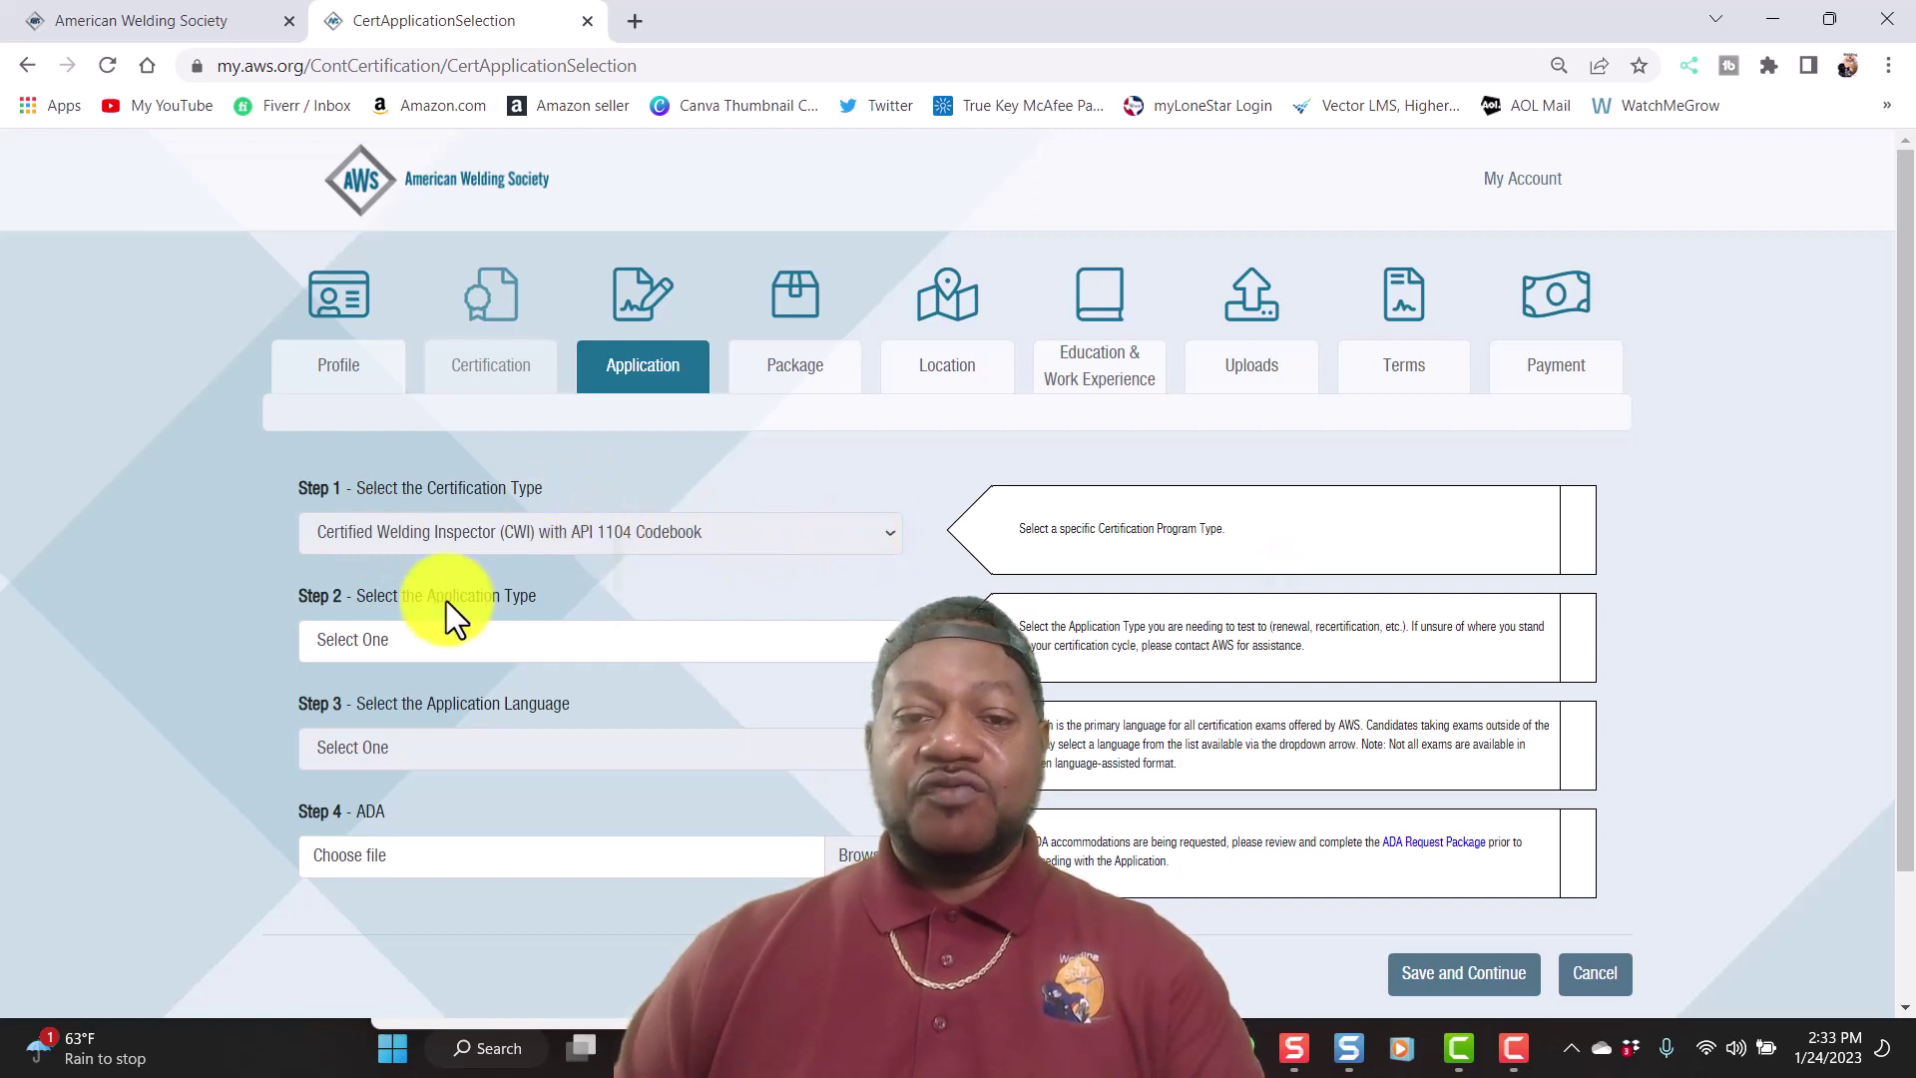
Step: Choose CWI with API 1104 Recertification By 80 PDH as the Step 2 application type and save
{"action": "left_click", "coordinate": [874, 654]}
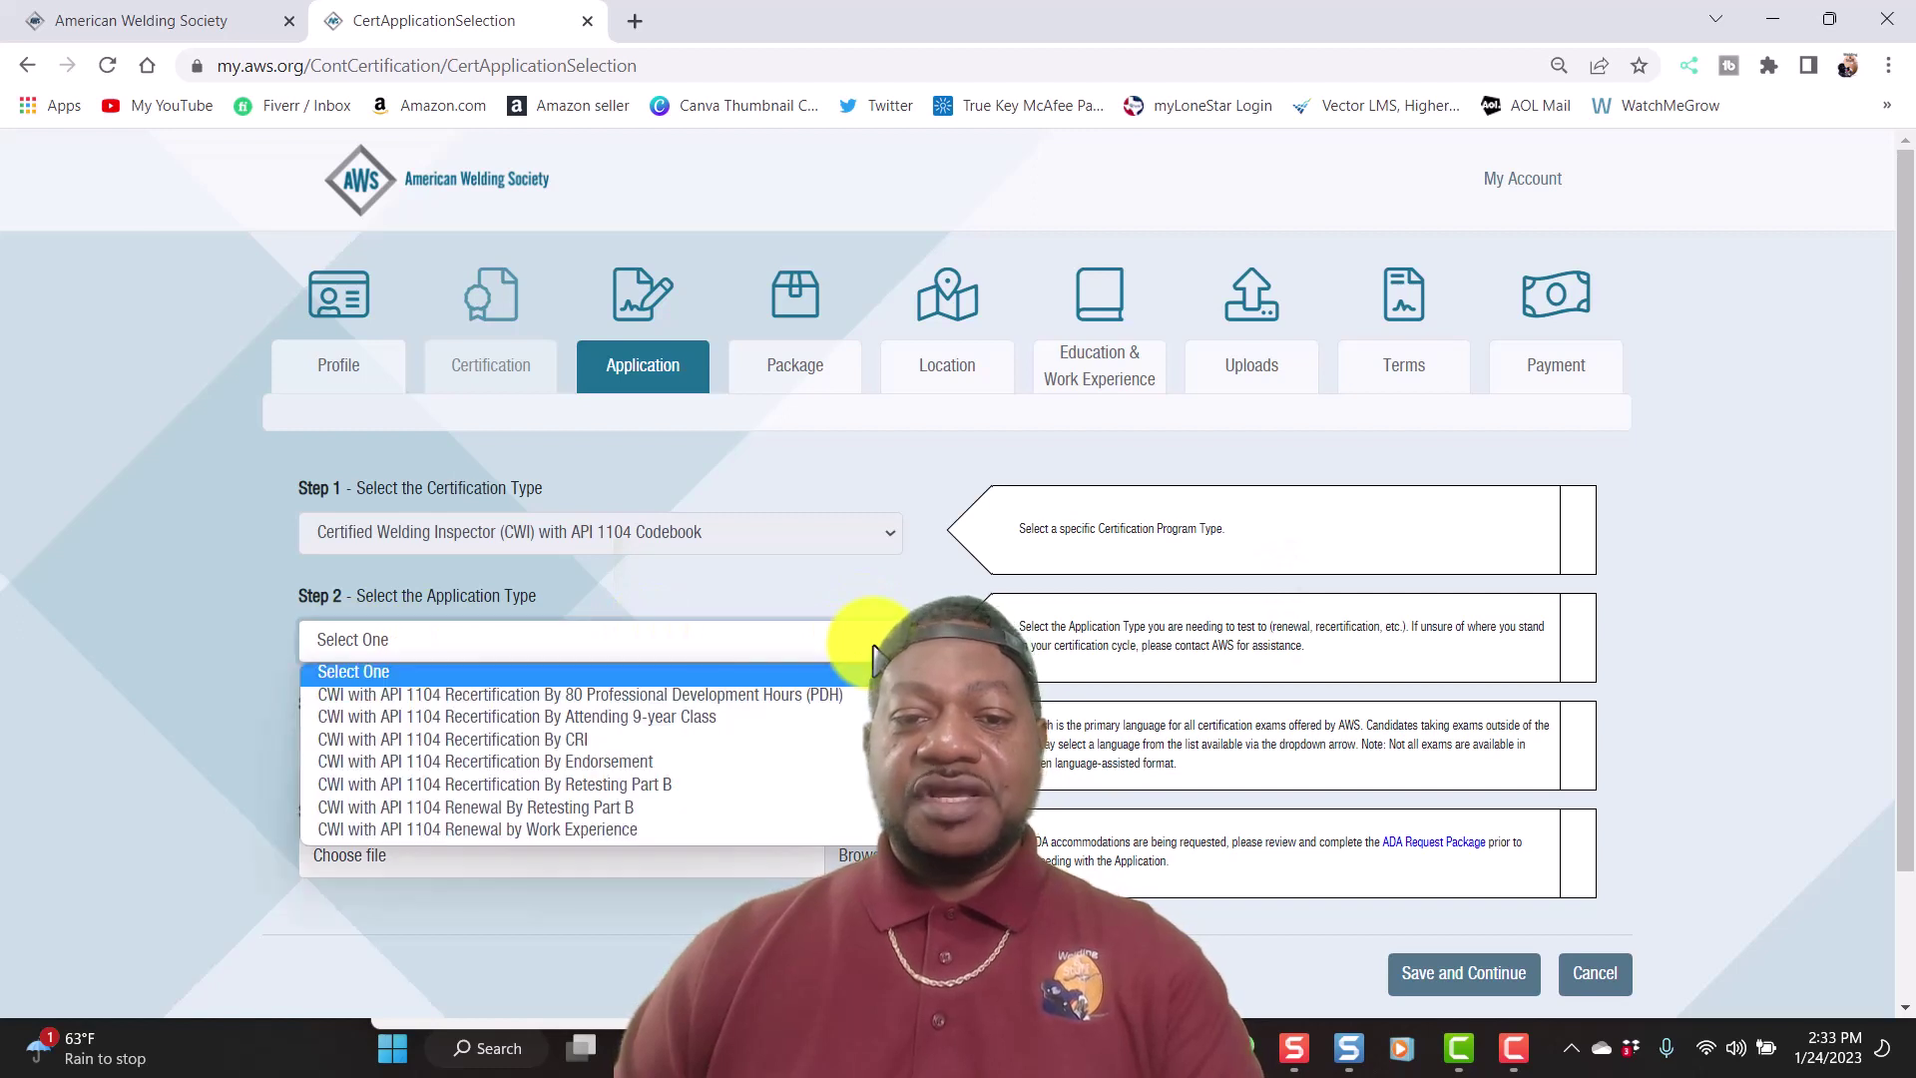
{"action": "left_click", "coordinate": [658, 696]}
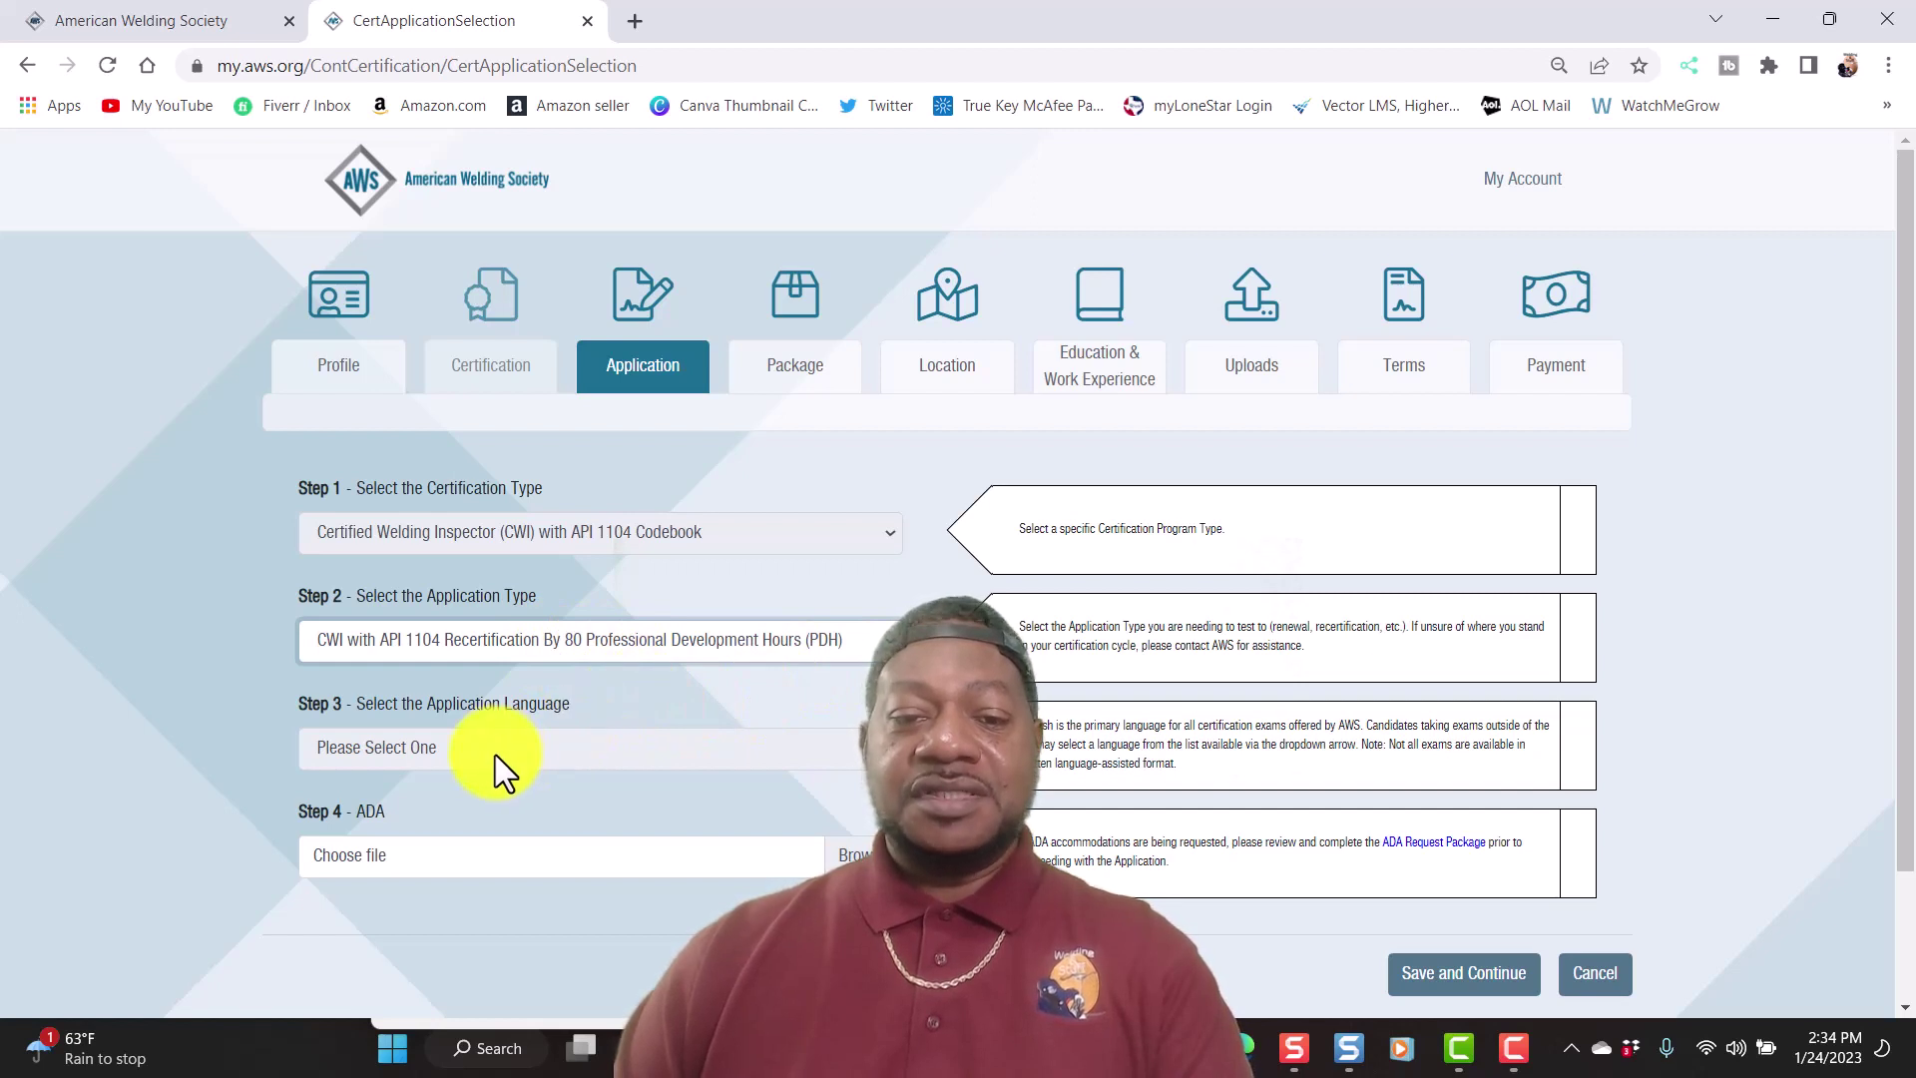
{"action": "scroll", "coordinate": [526, 757], "scroll_direction": "down", "scroll_amount": 1}
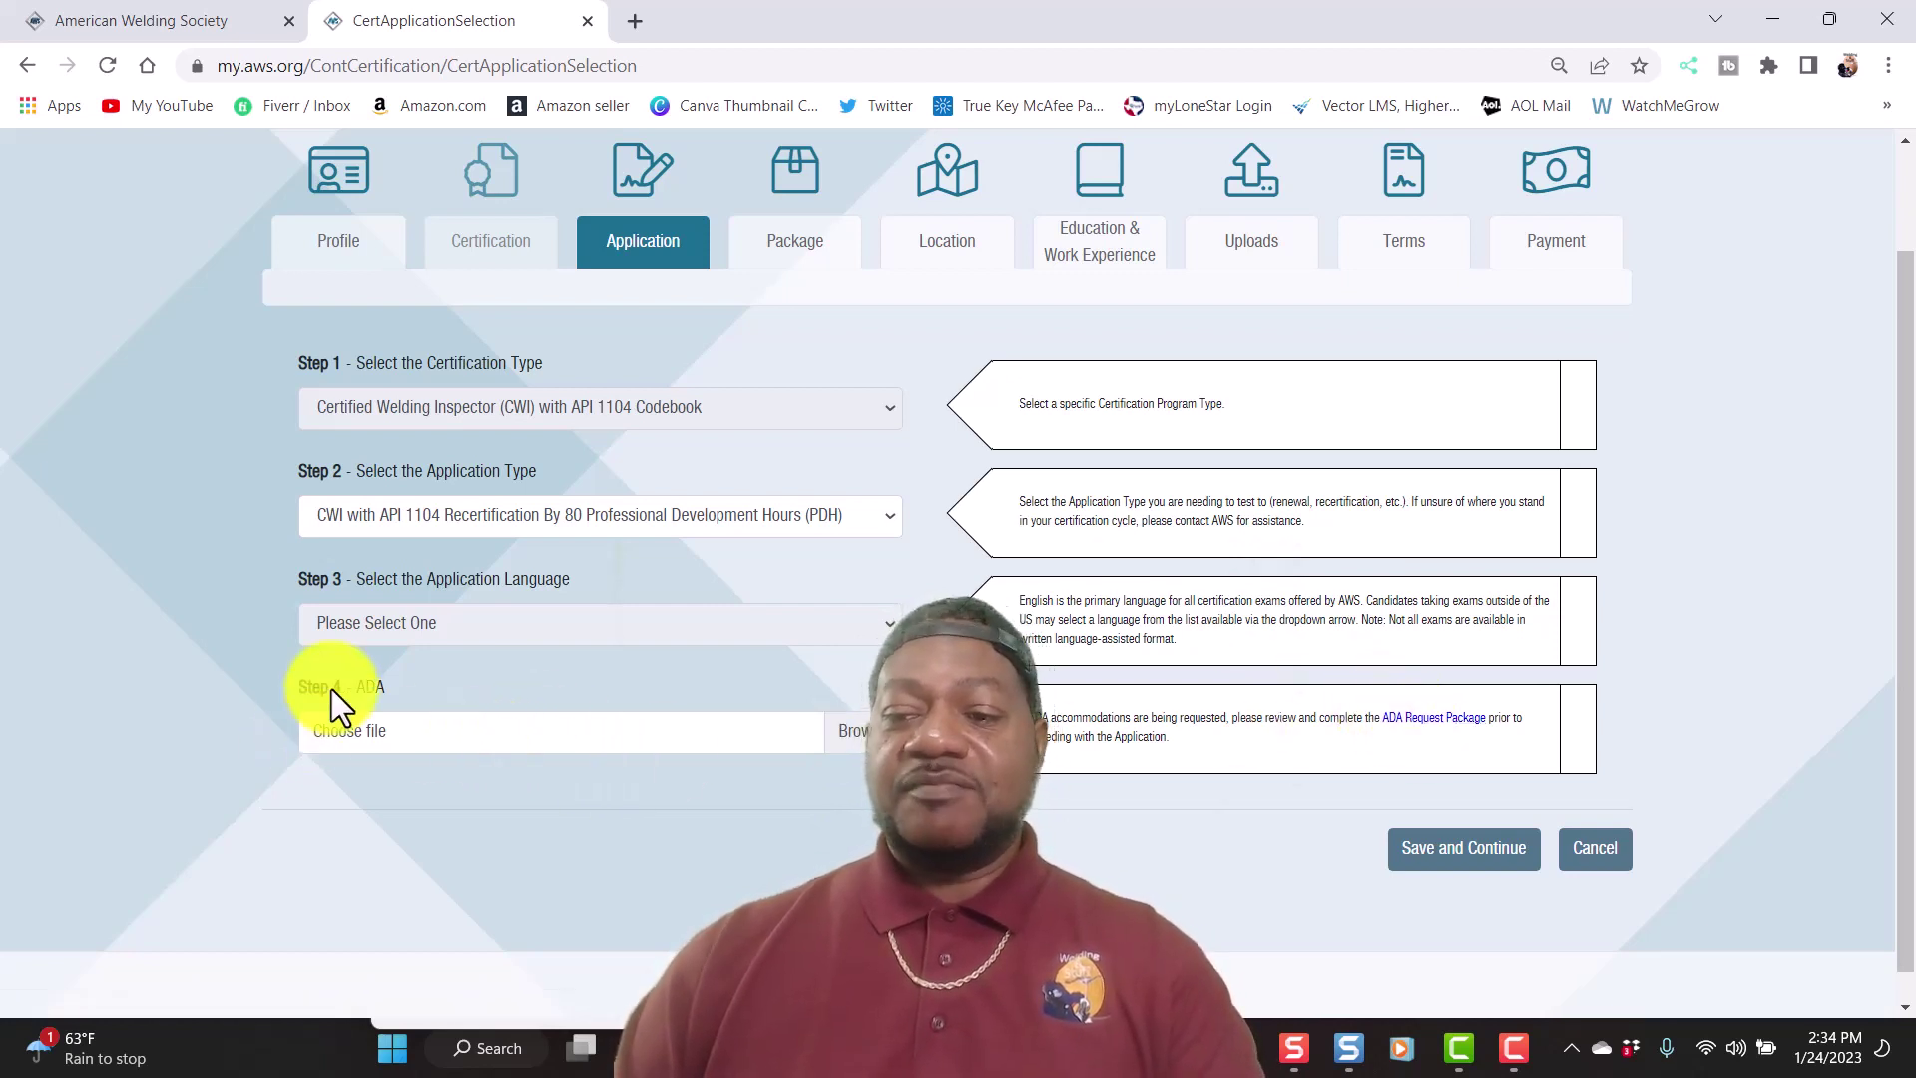
{"action": "left_click", "coordinate": [1498, 849]}
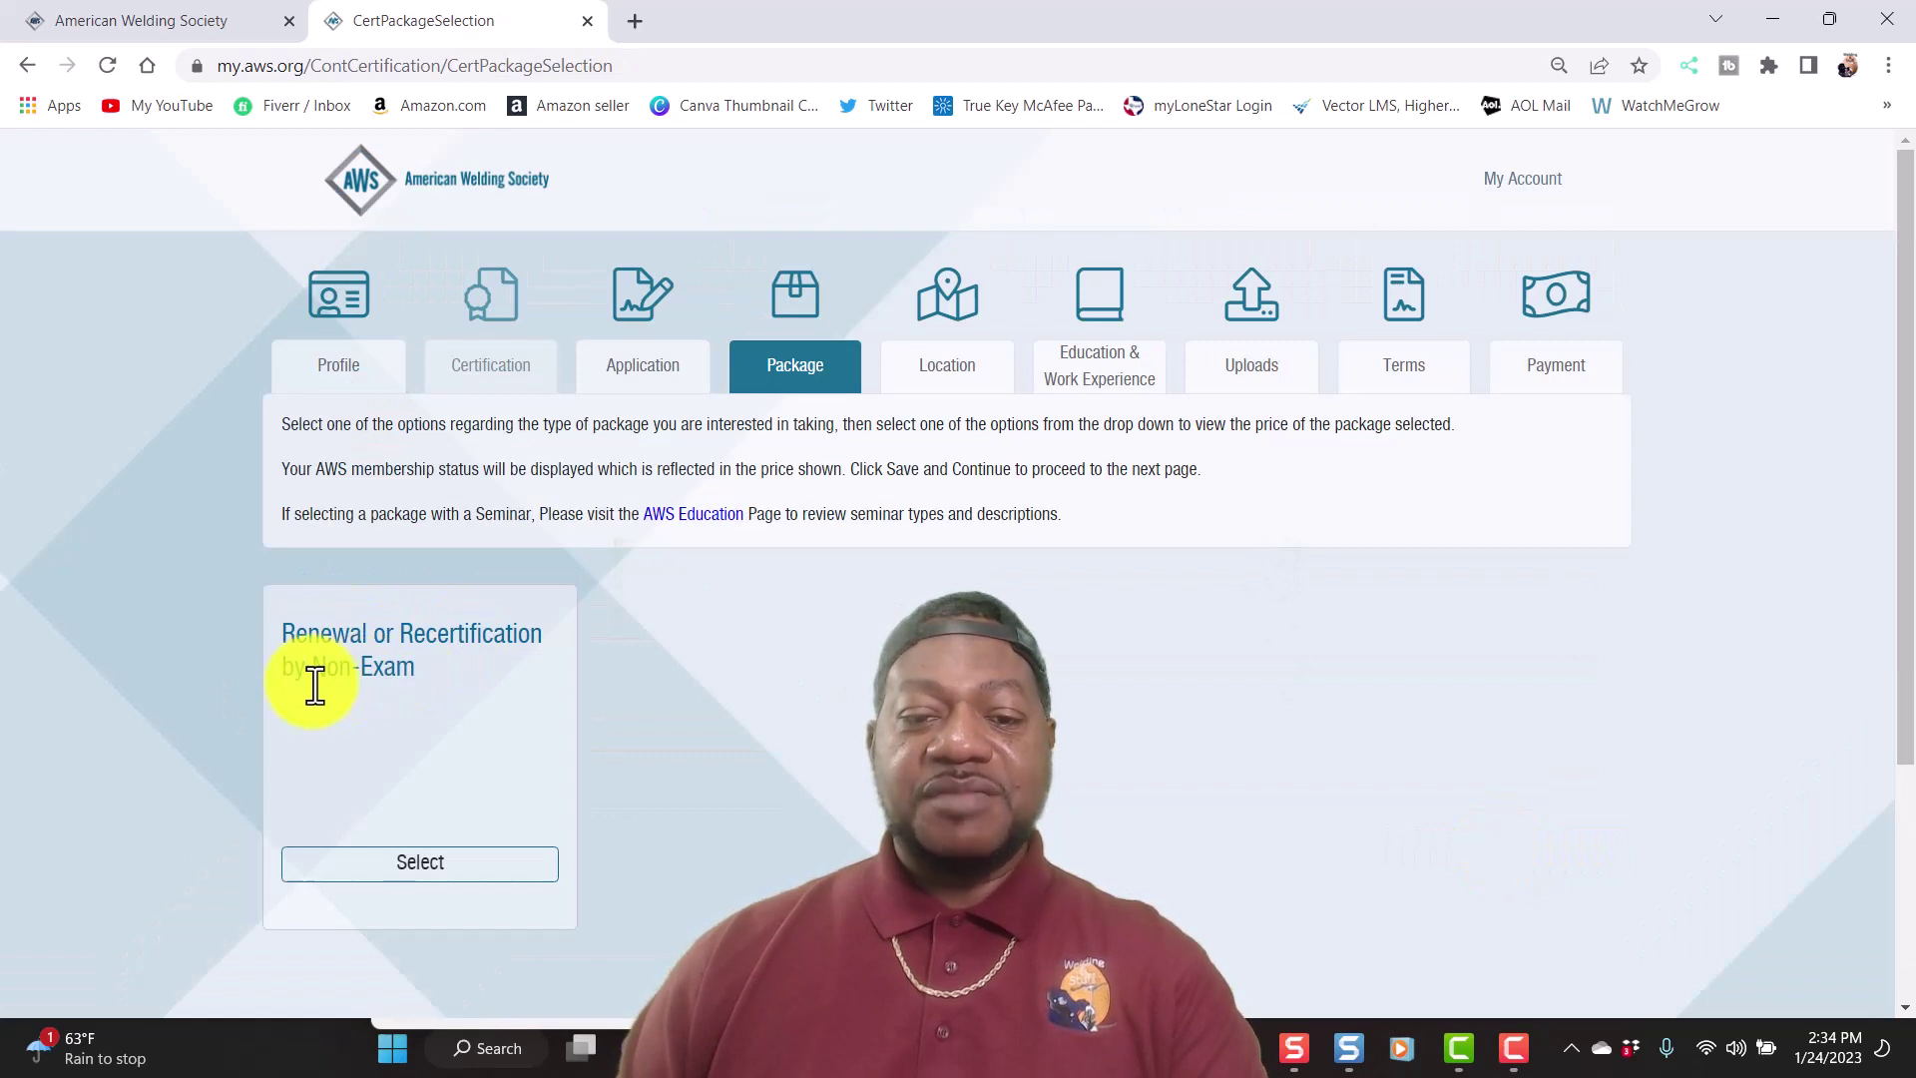
Step: Select the Renewal or Recertification by Non-Exam package with the $720 CWI 80 PDH option and save
{"action": "left_click", "coordinate": [483, 878]}
{"action": "scroll", "coordinate": [1050, 788], "scroll_direction": "down", "scroll_amount": 3}
{"action": "left_click", "coordinate": [1268, 704]}
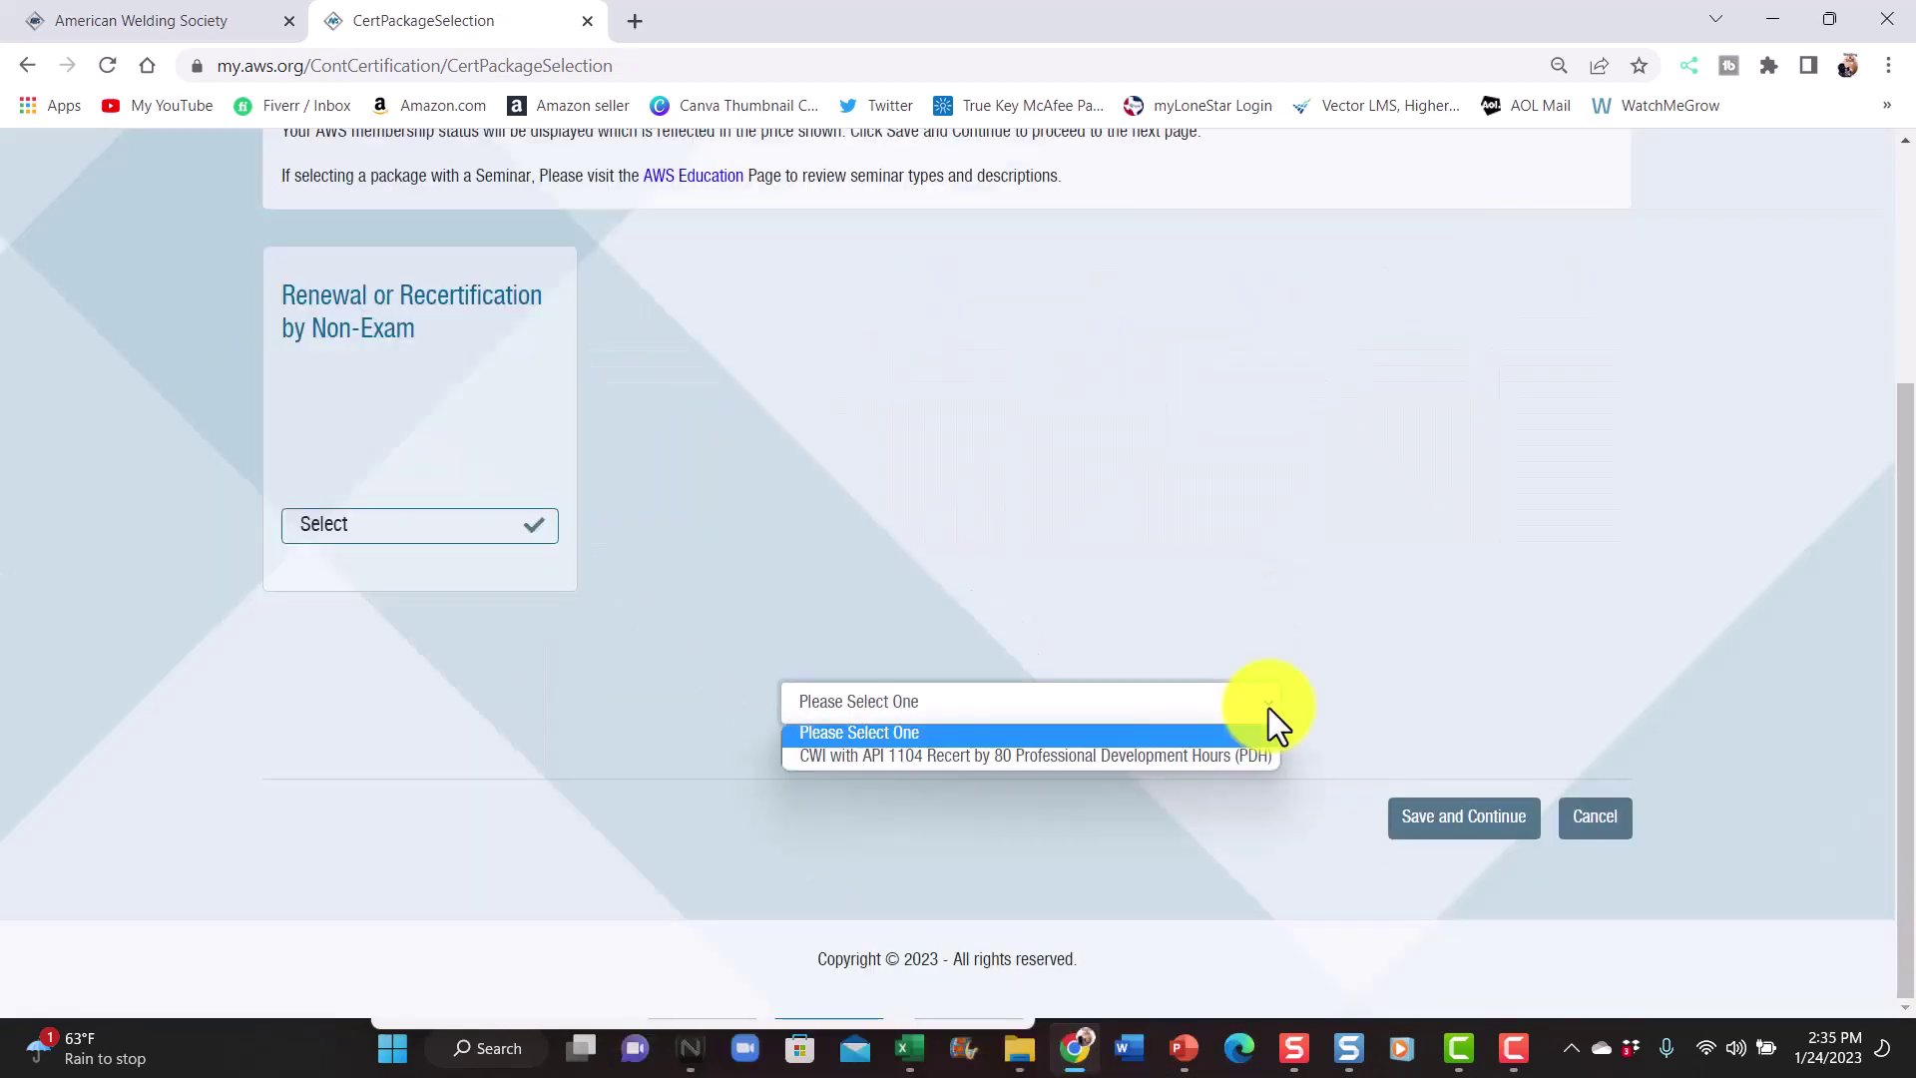
{"action": "left_click", "coordinate": [1090, 755]}
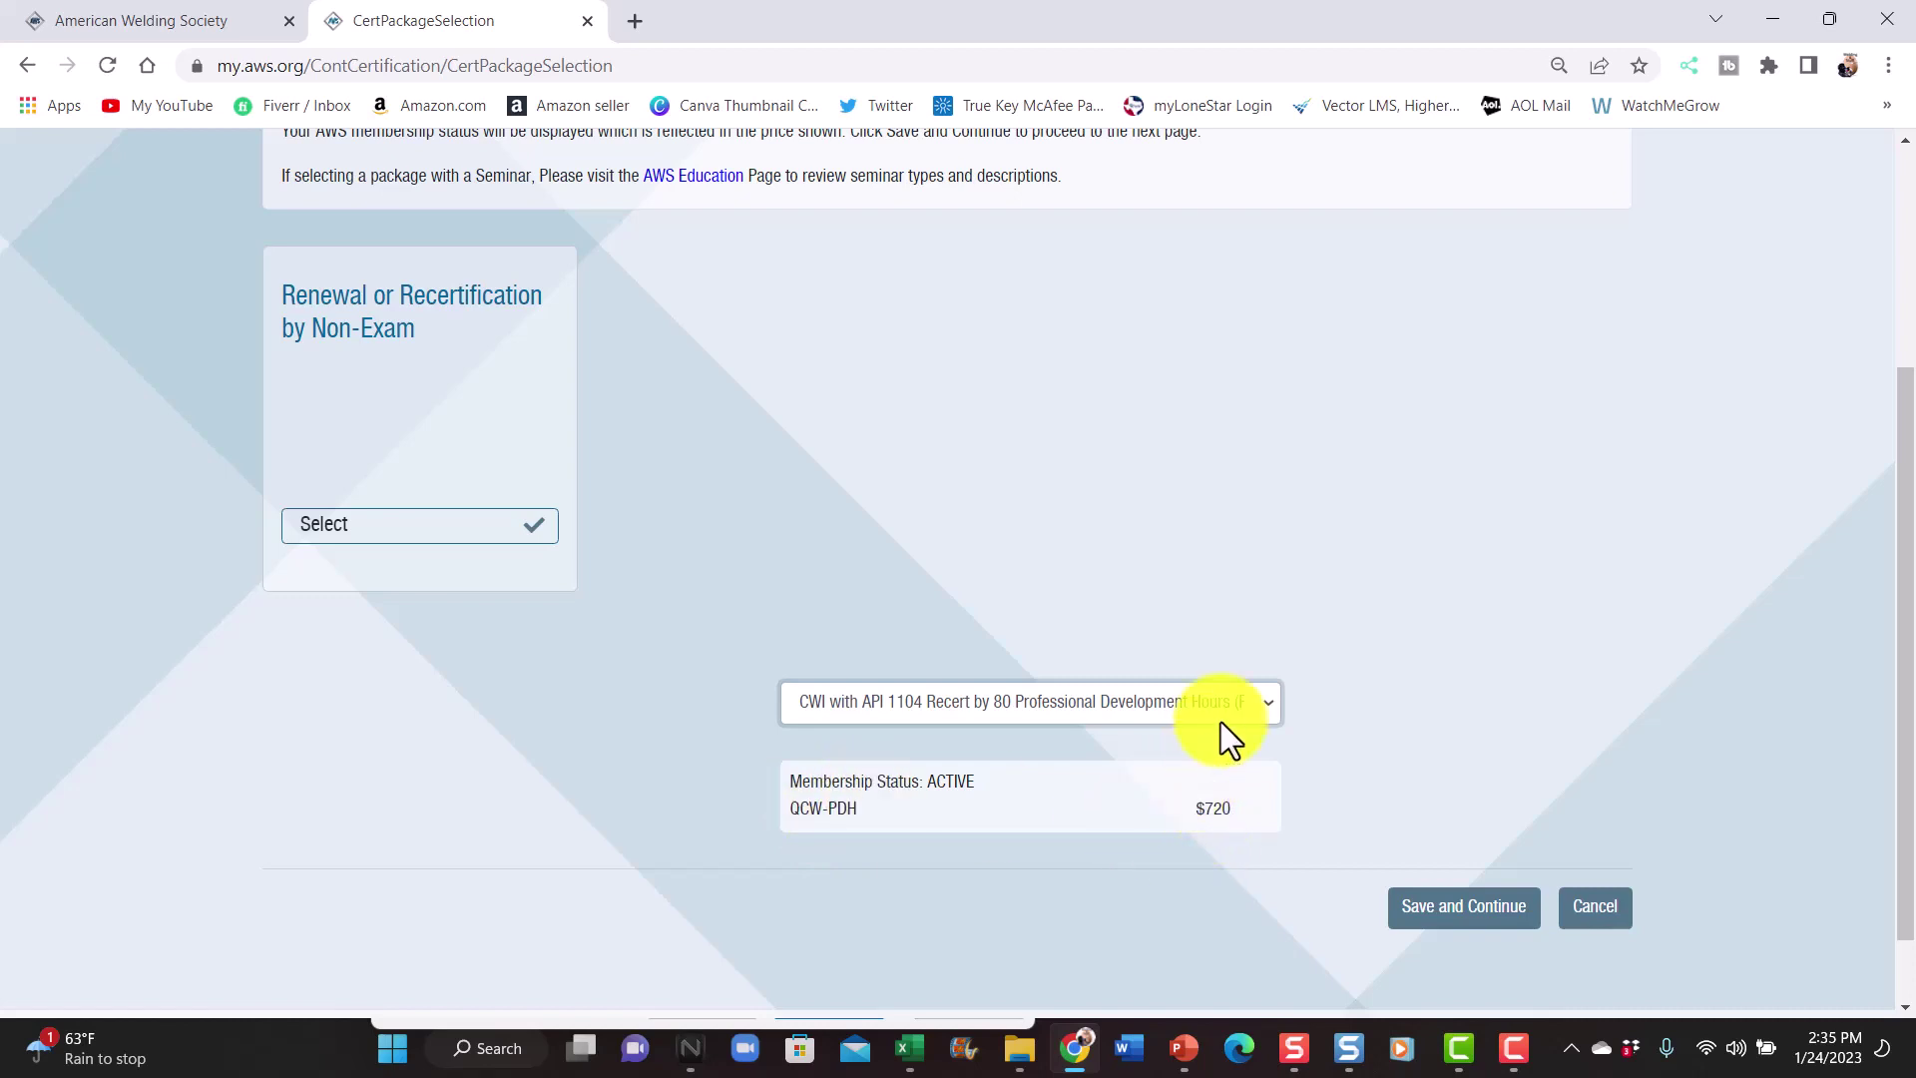
{"action": "left_click", "coordinate": [1274, 706]}
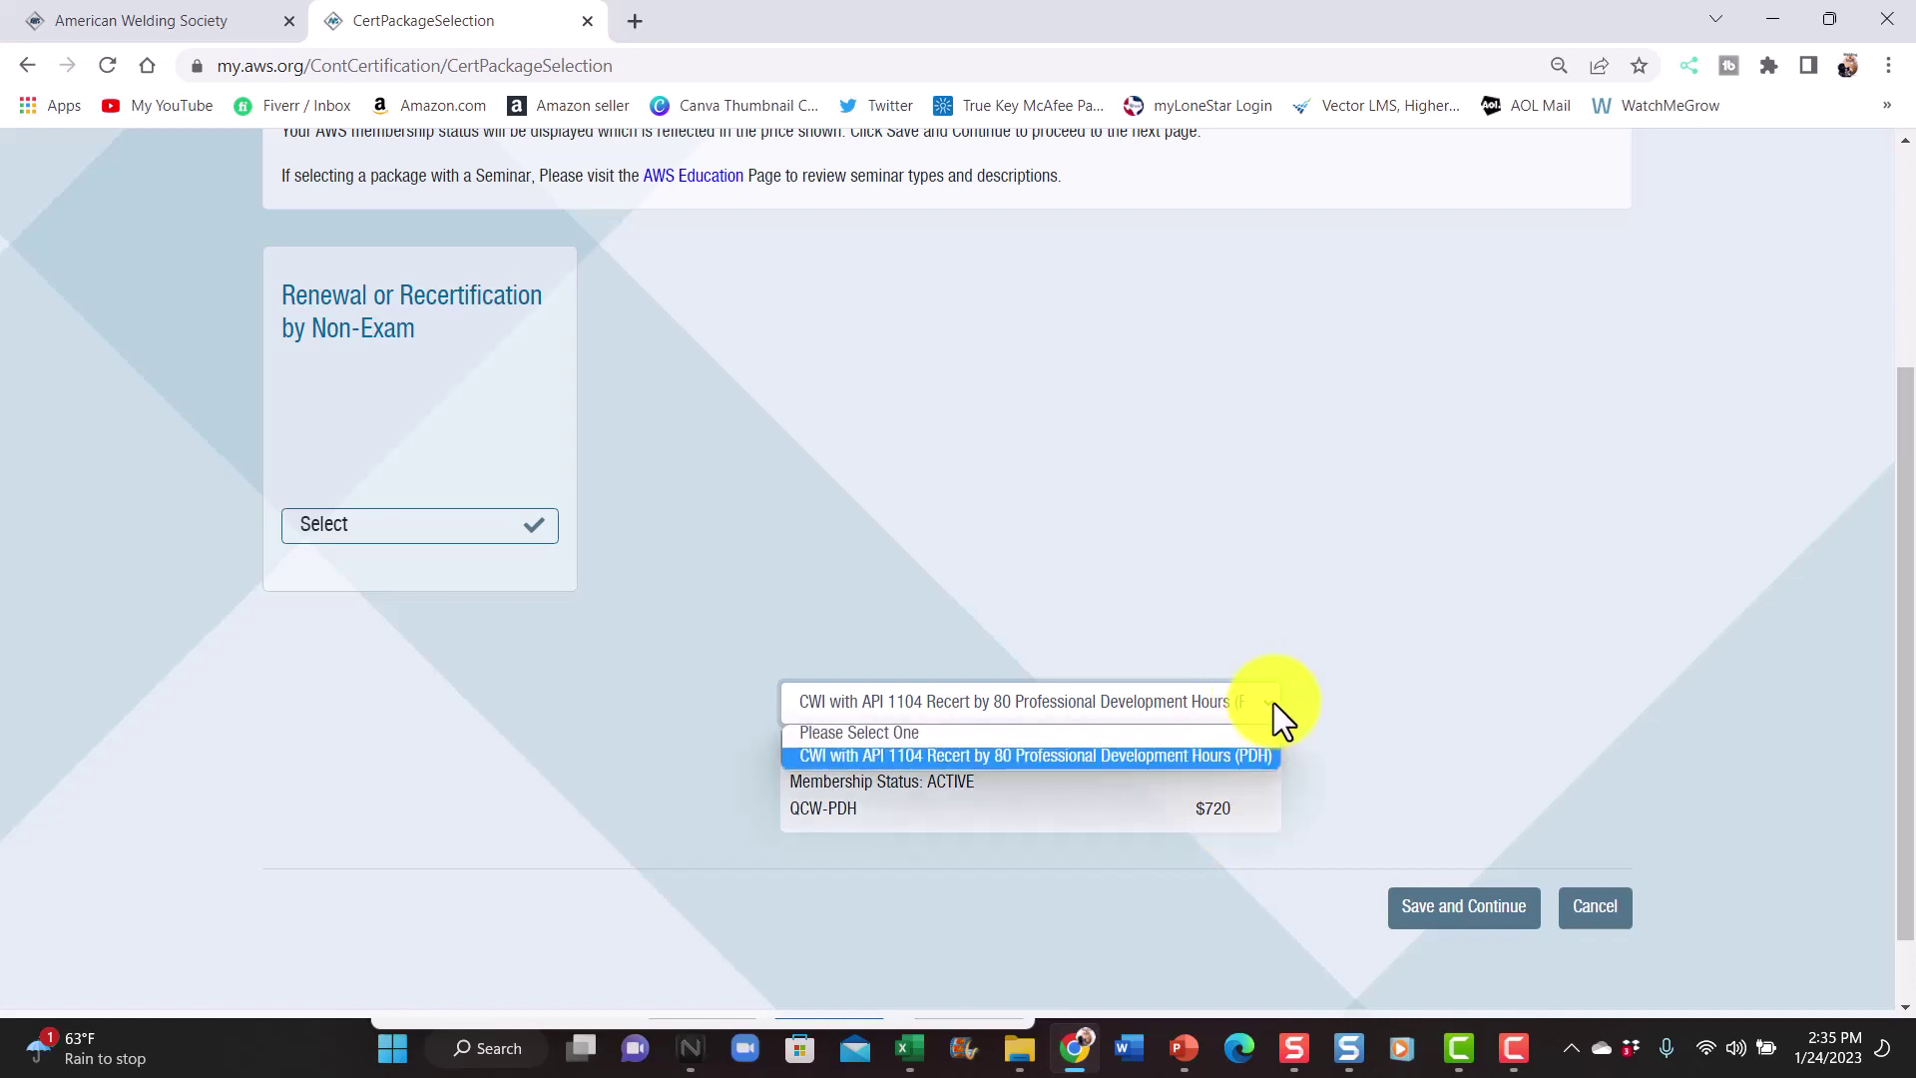
{"action": "left_click", "coordinate": [1273, 702]}
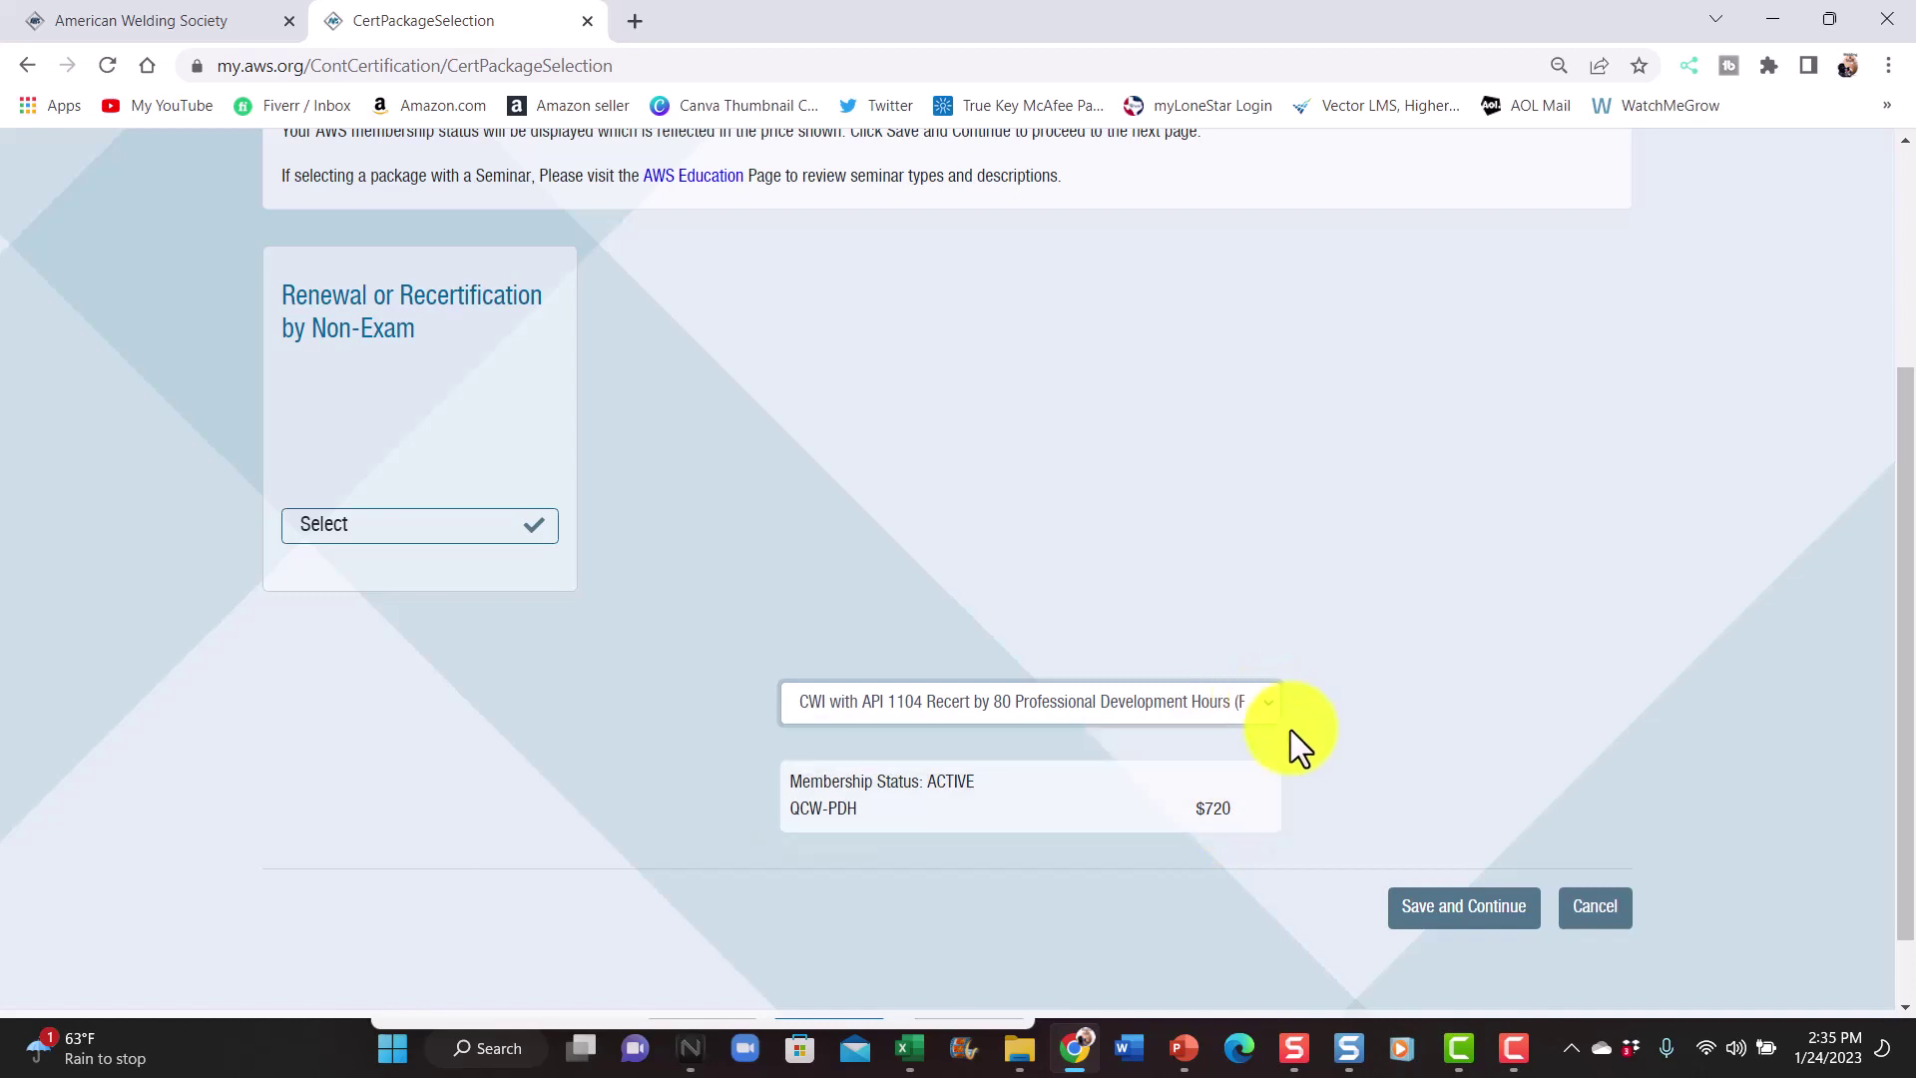
{"action": "left_click", "coordinate": [1489, 913]}
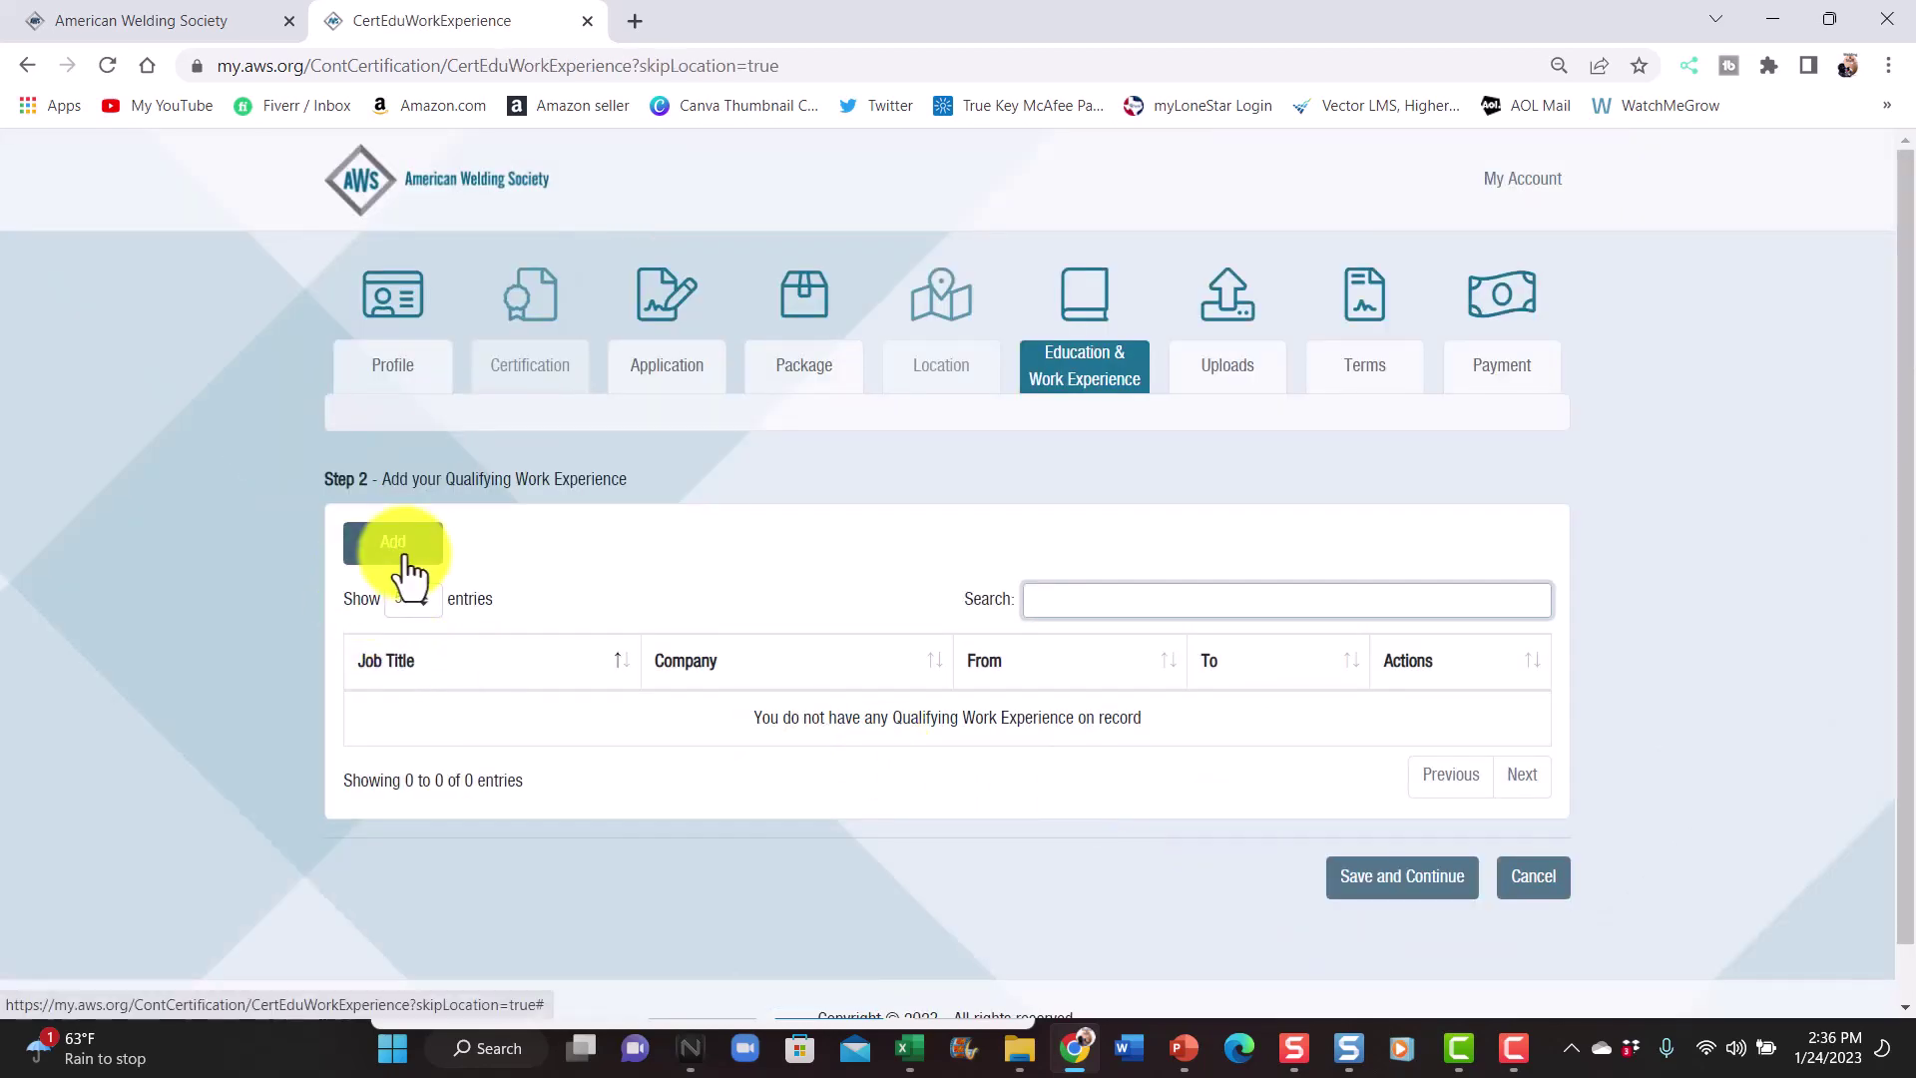
Step: Add the Lone Star College Adjunct Welding and Inspection Instructor job, 08/27/2012–01/24/2023, and save
{"action": "left_click", "coordinate": [401, 548]}
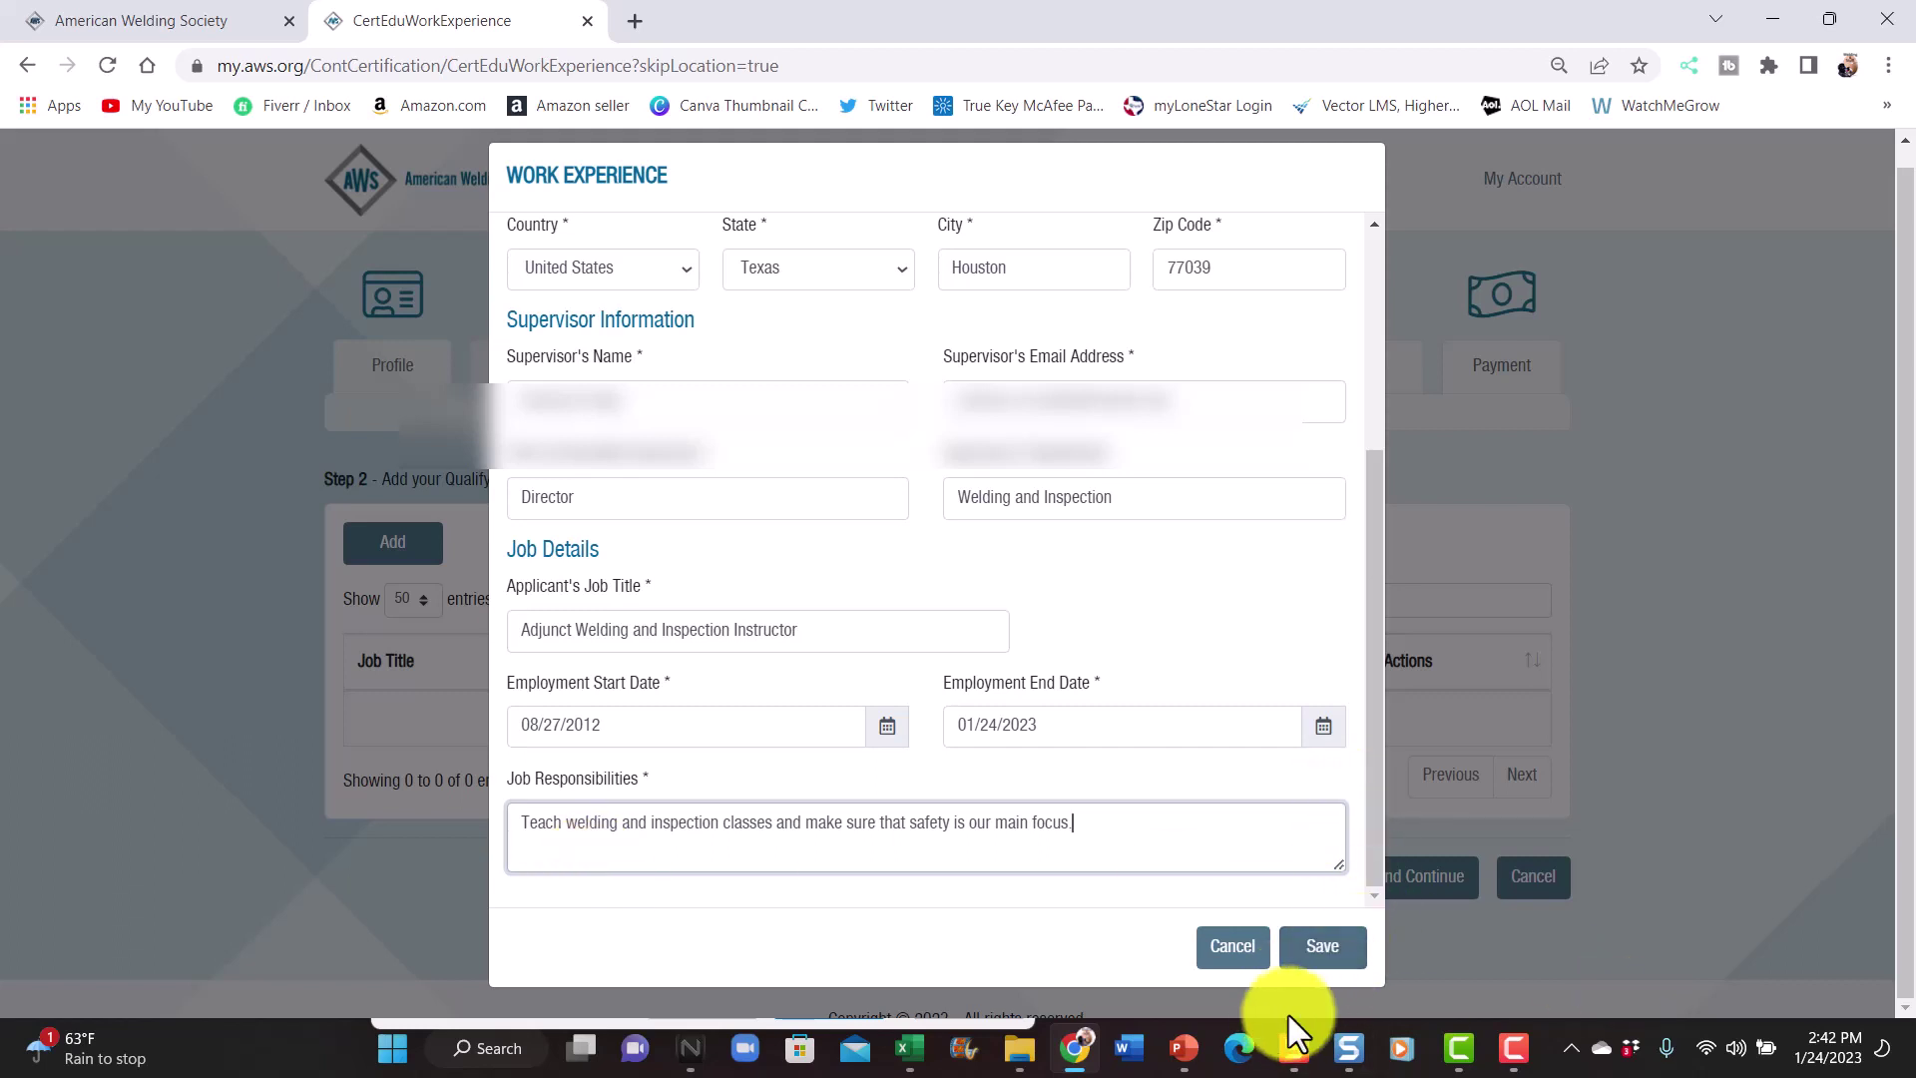
{"action": "left_click", "coordinate": [1330, 959]}
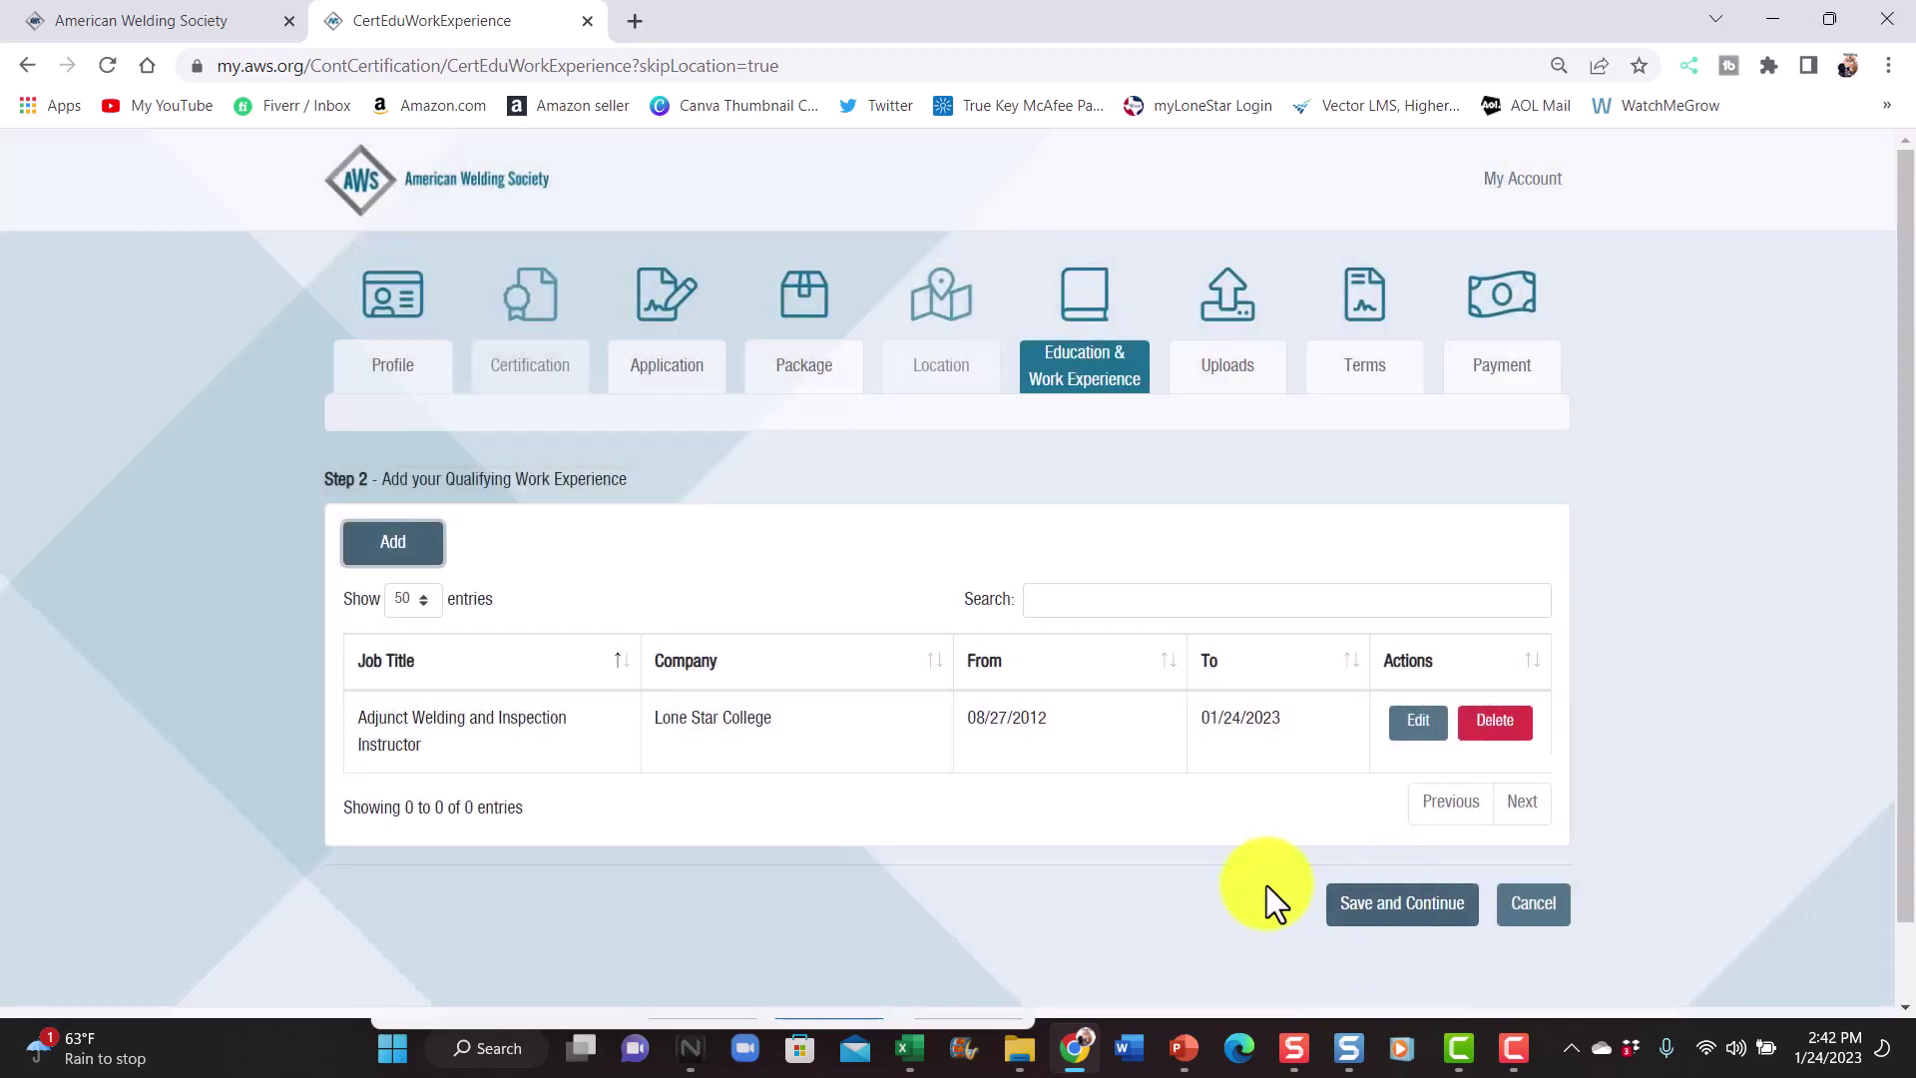
{"action": "left_click", "coordinate": [1407, 904]}
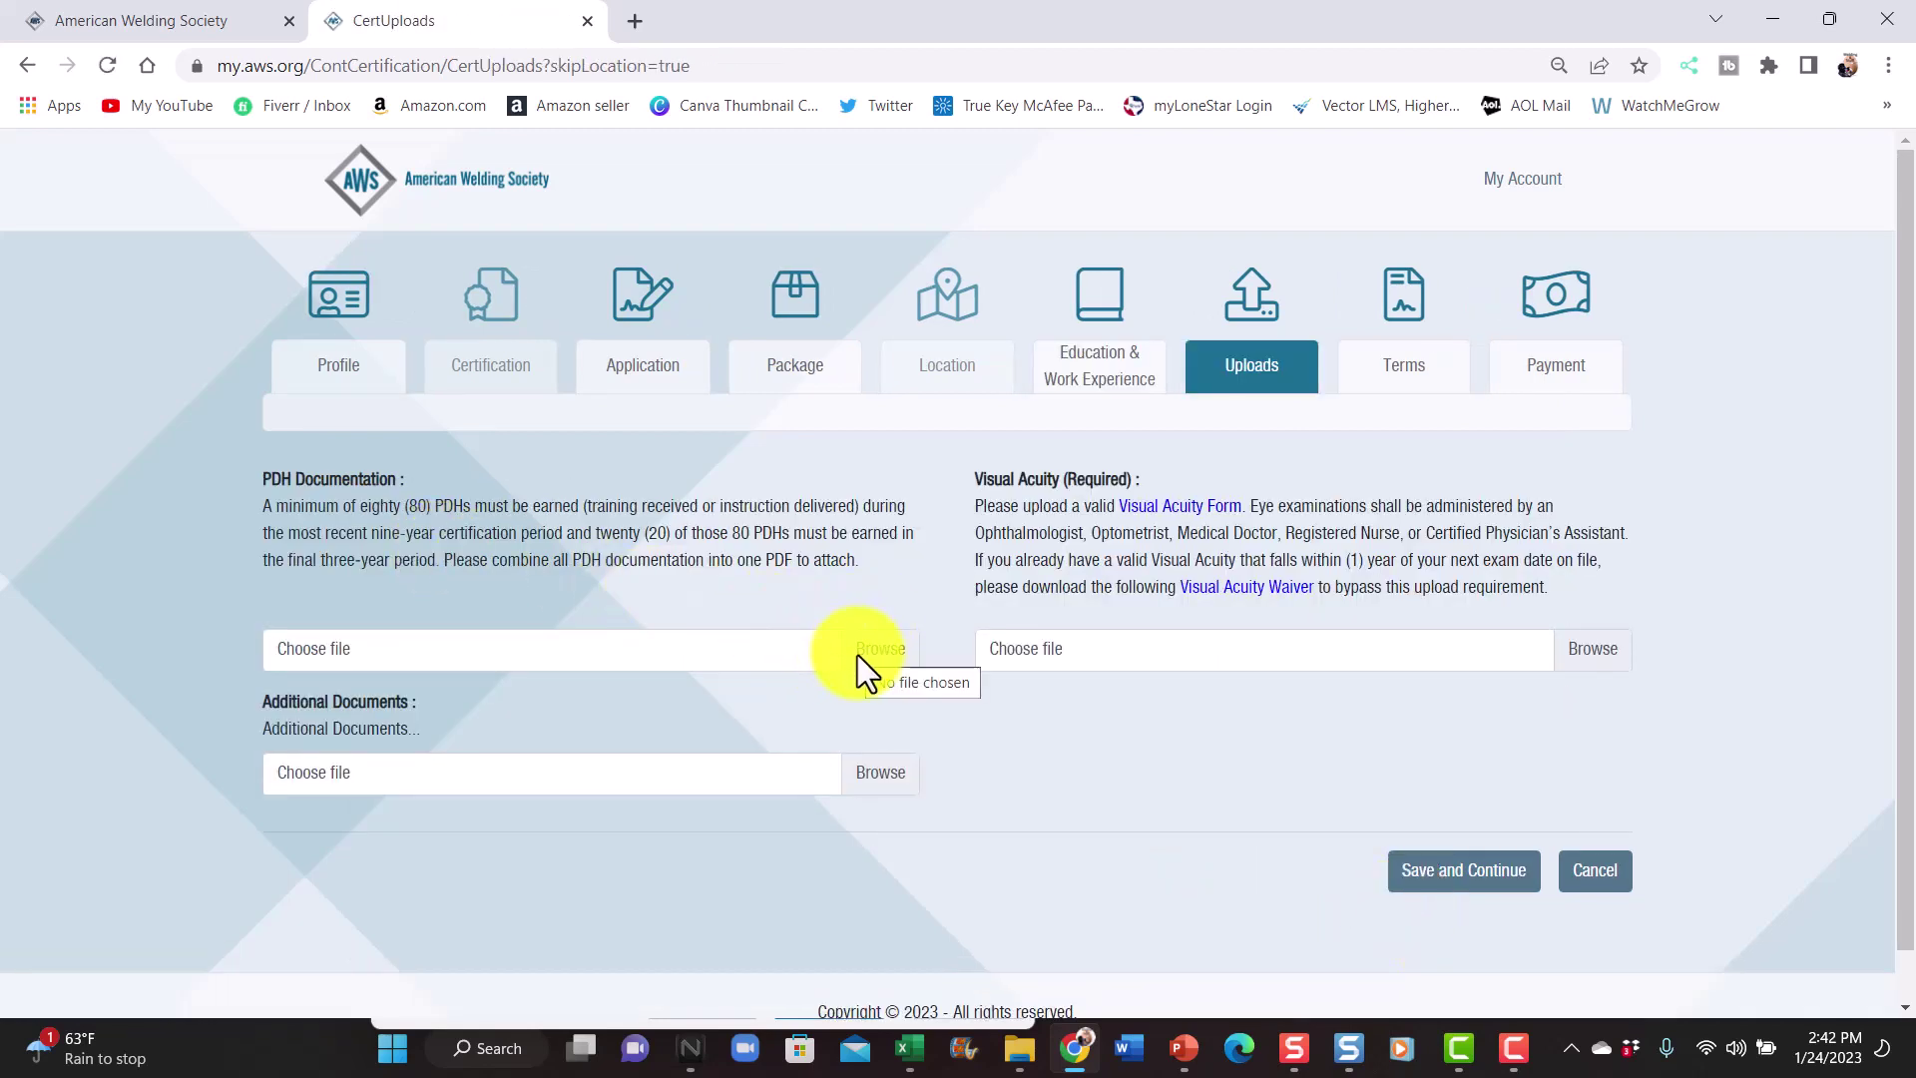
Step: Upload the college classes PDF as PDH documentation and the visual acuity form PDF, then save
{"action": "left_click", "coordinate": [868, 660]}
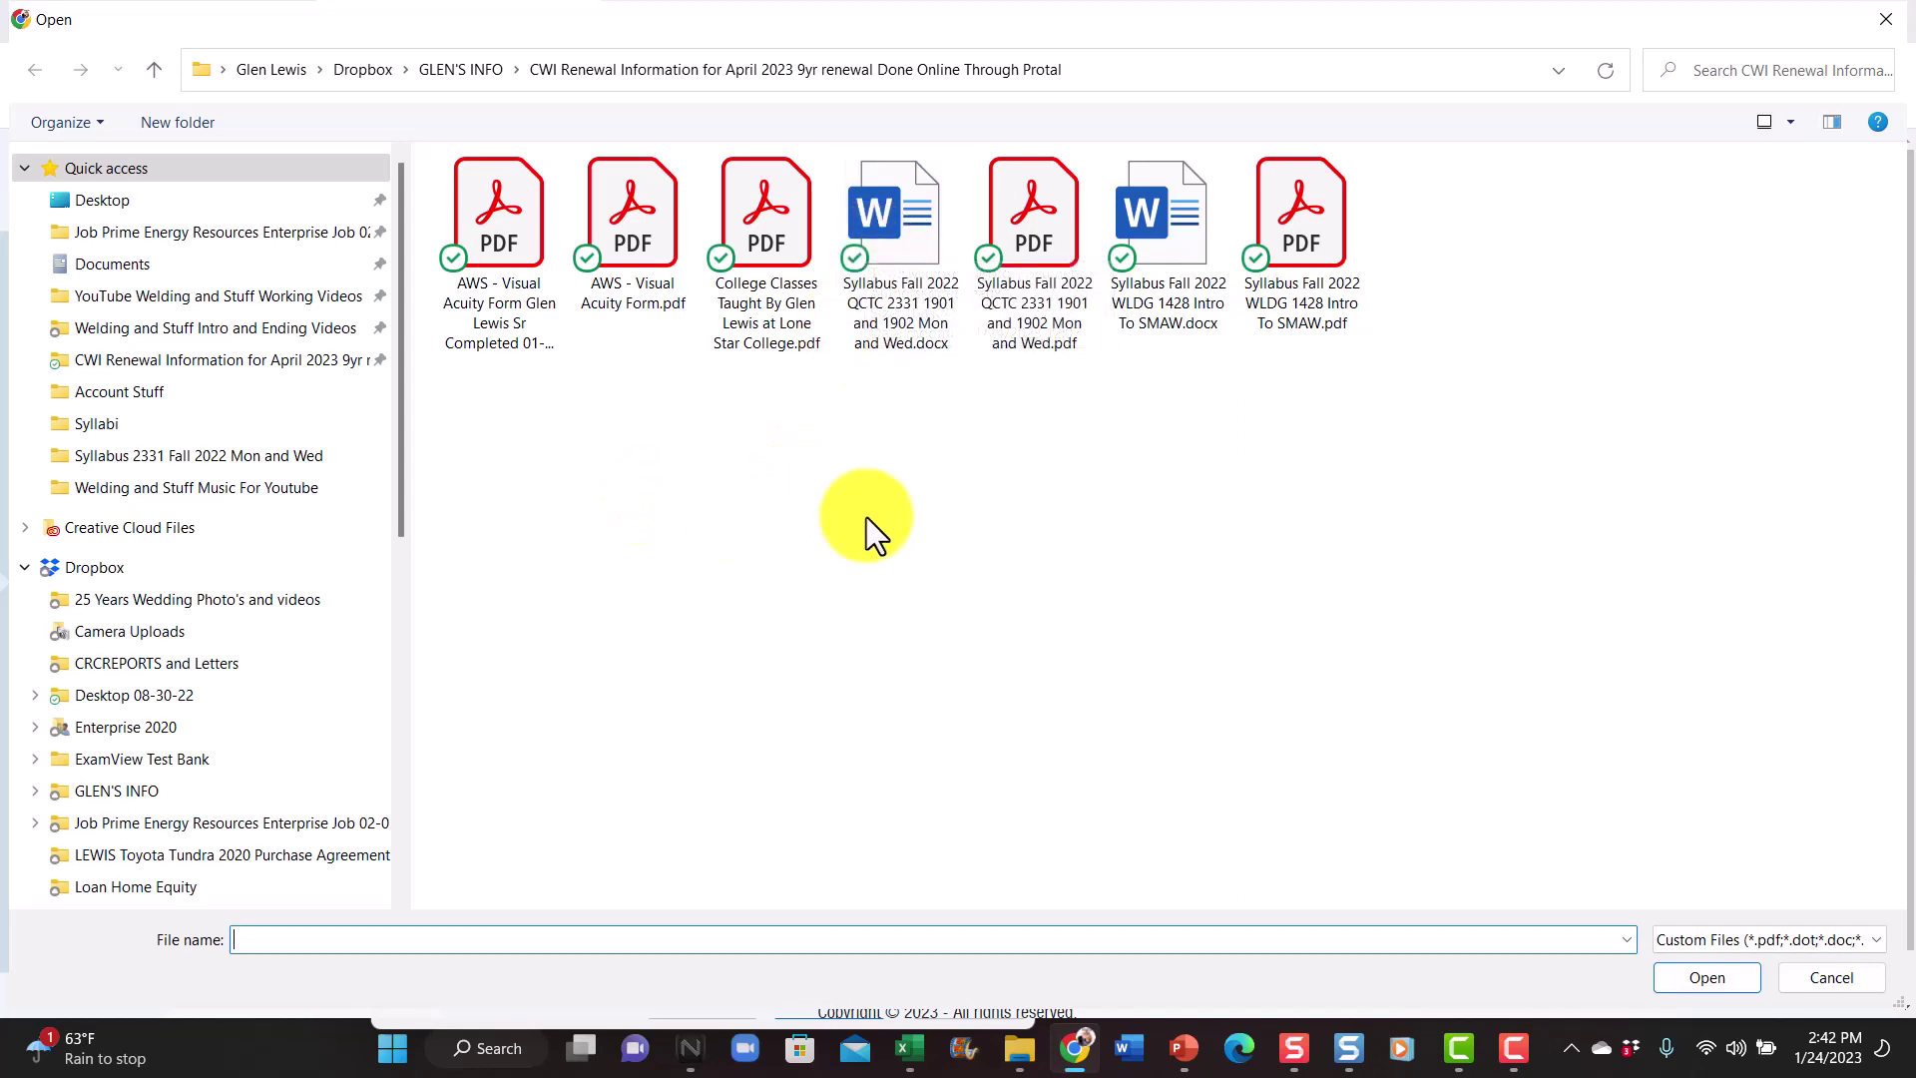
{"action": "double_click", "coordinate": [759, 238]}
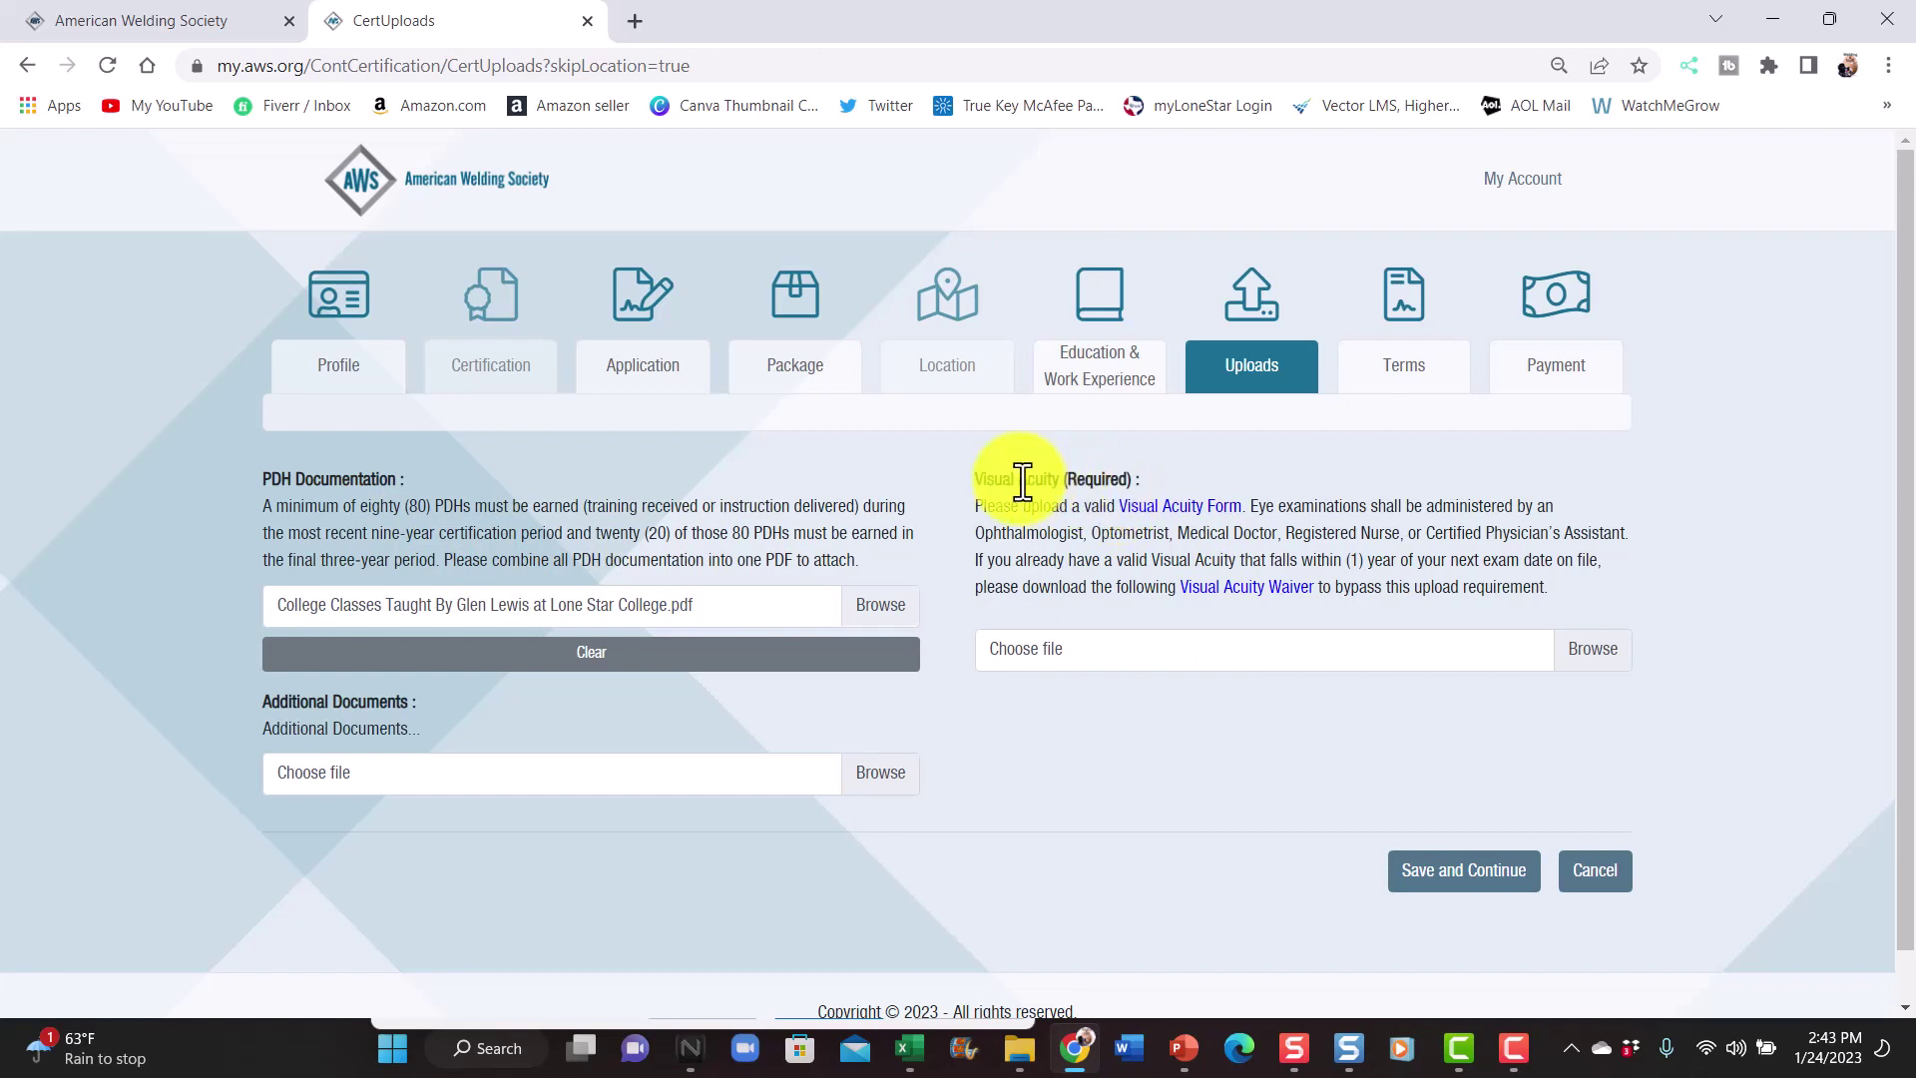
{"action": "left_click", "coordinate": [1582, 650]}
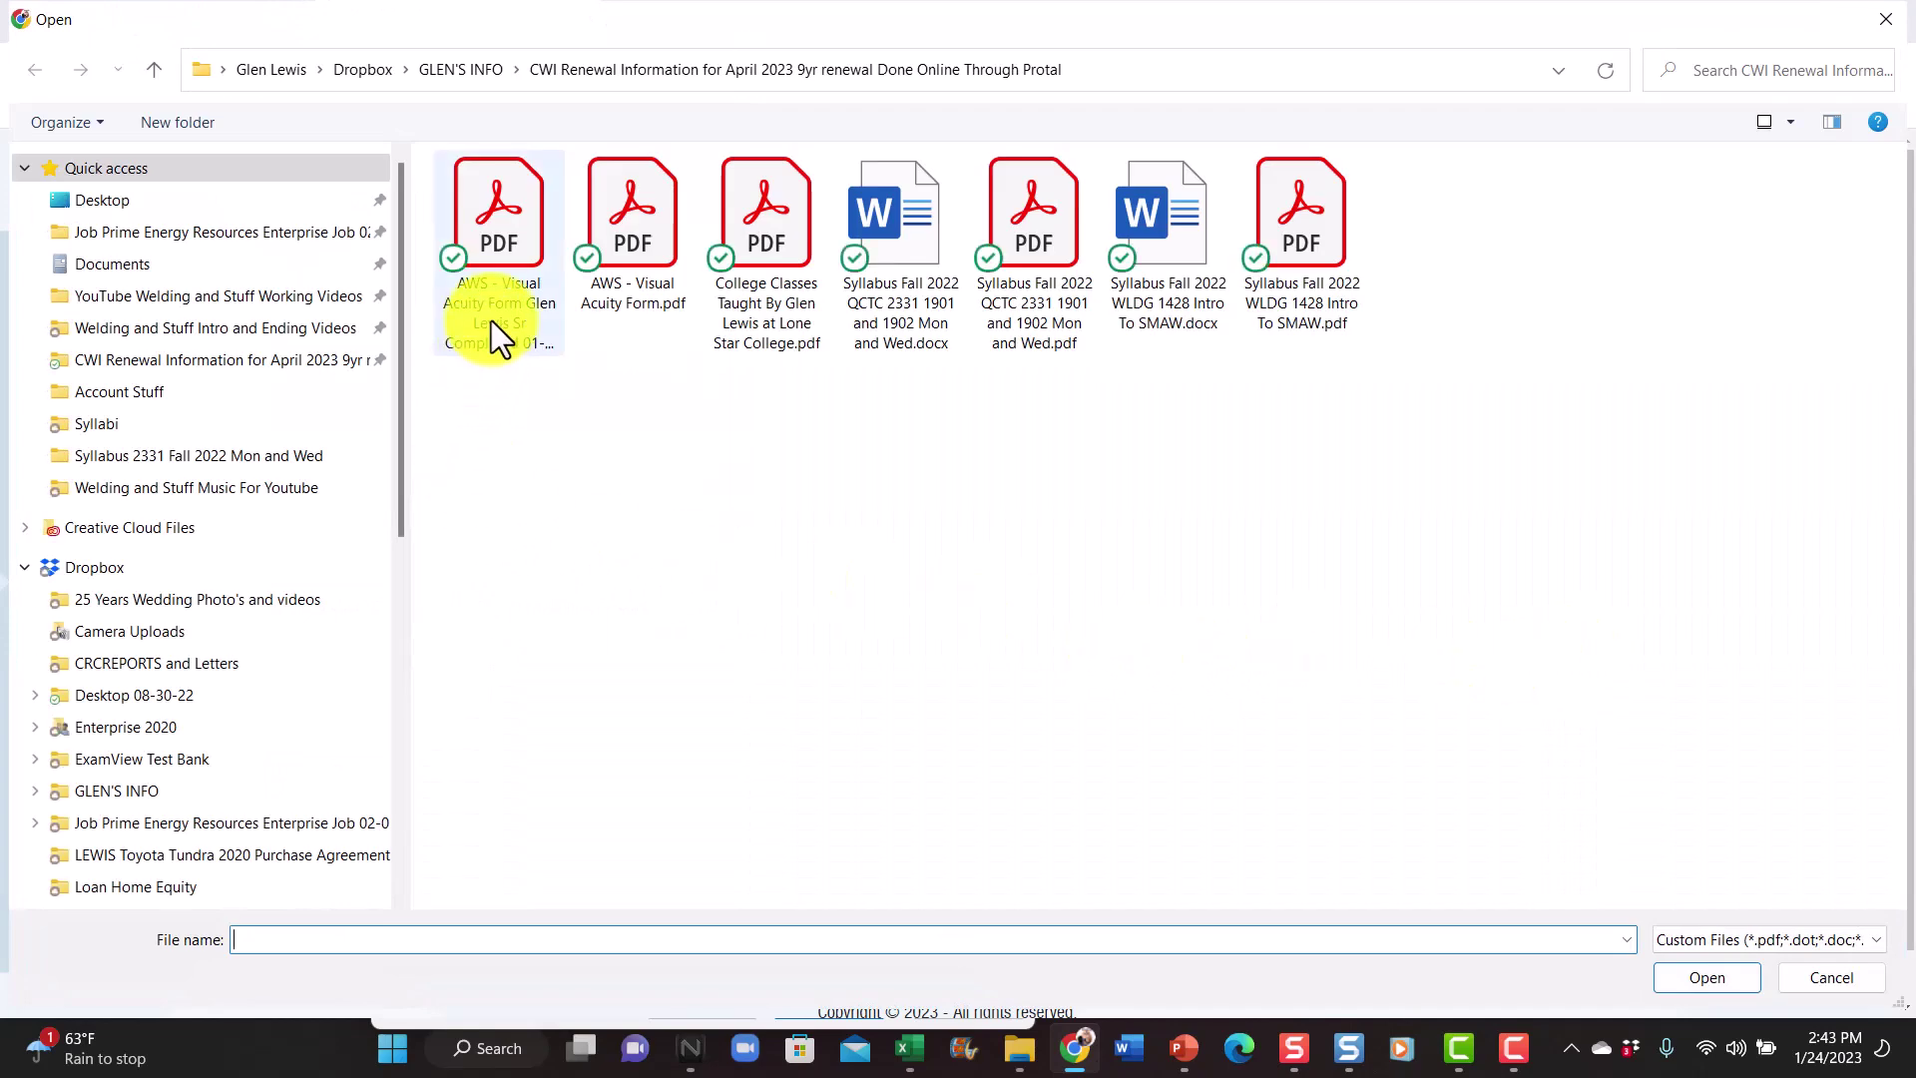
{"action": "double_click", "coordinate": [508, 253]}
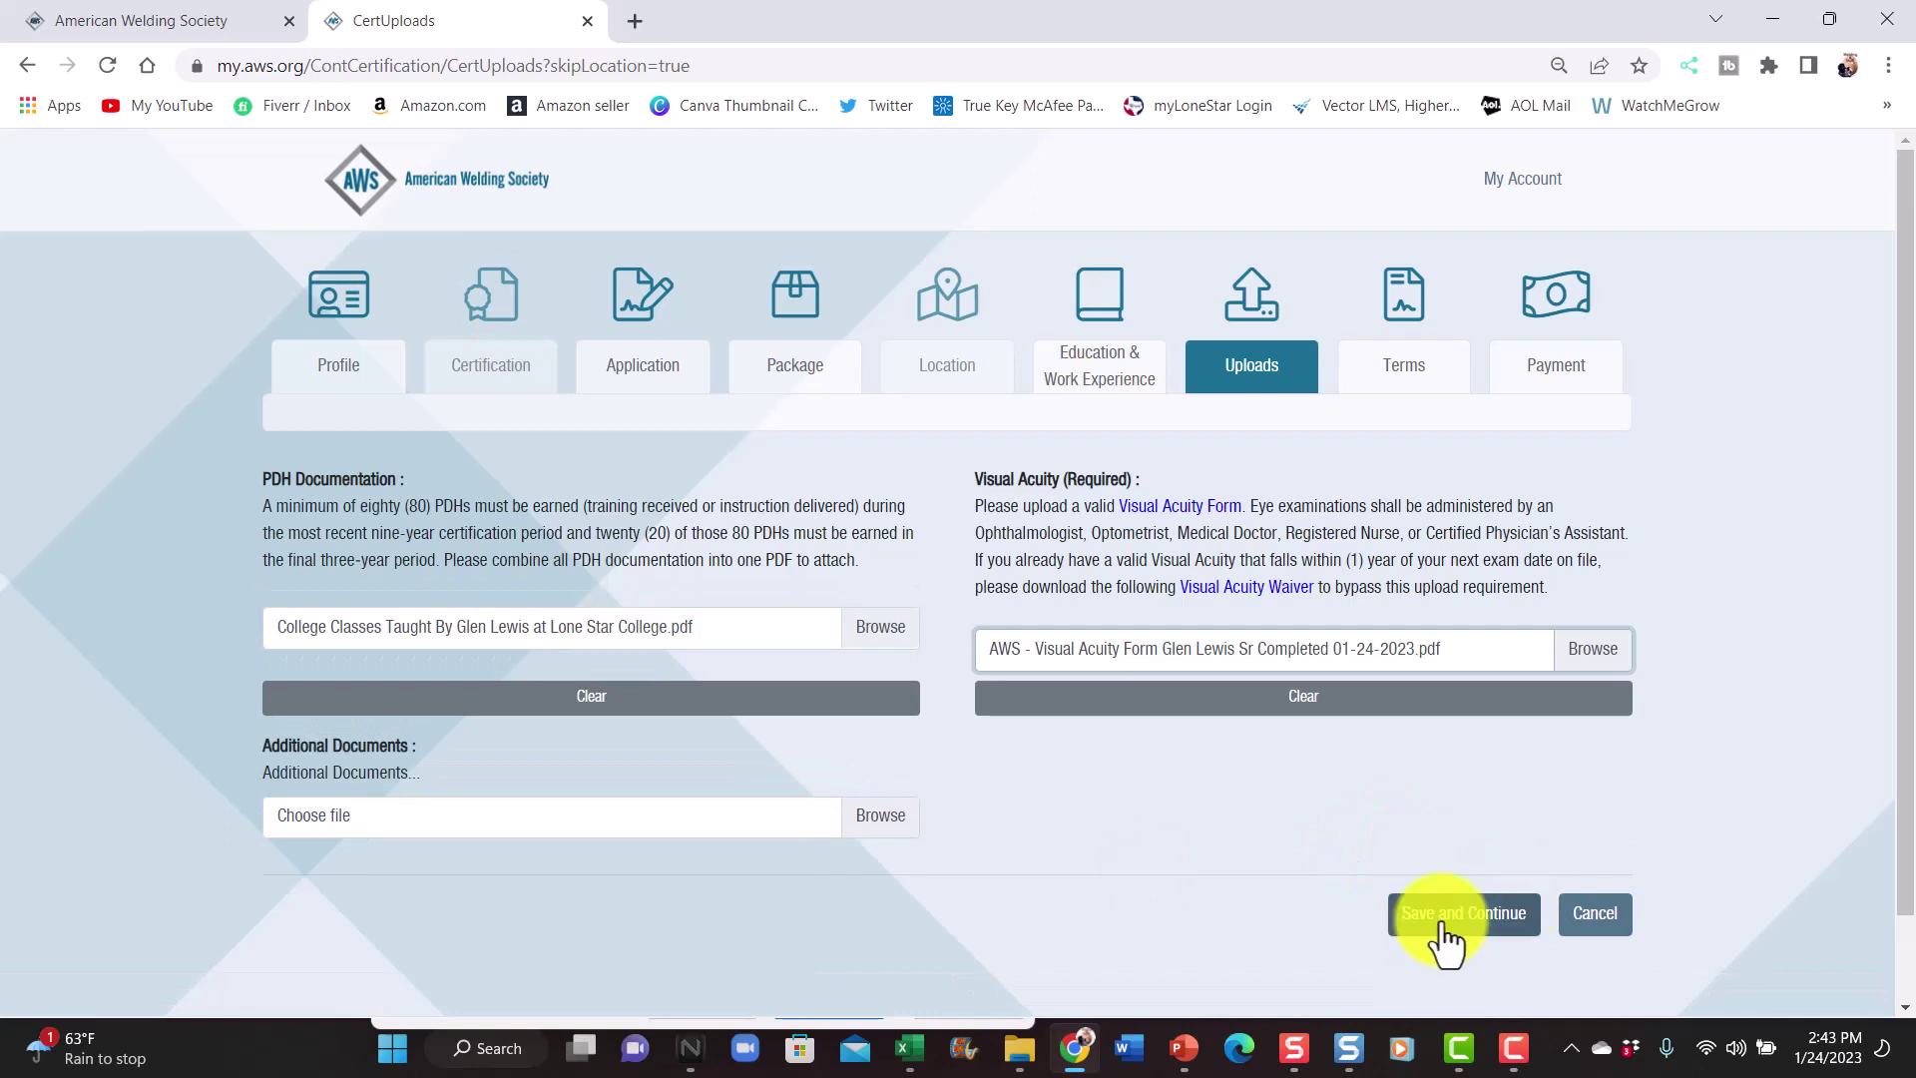
{"action": "left_click", "coordinate": [1443, 927]}
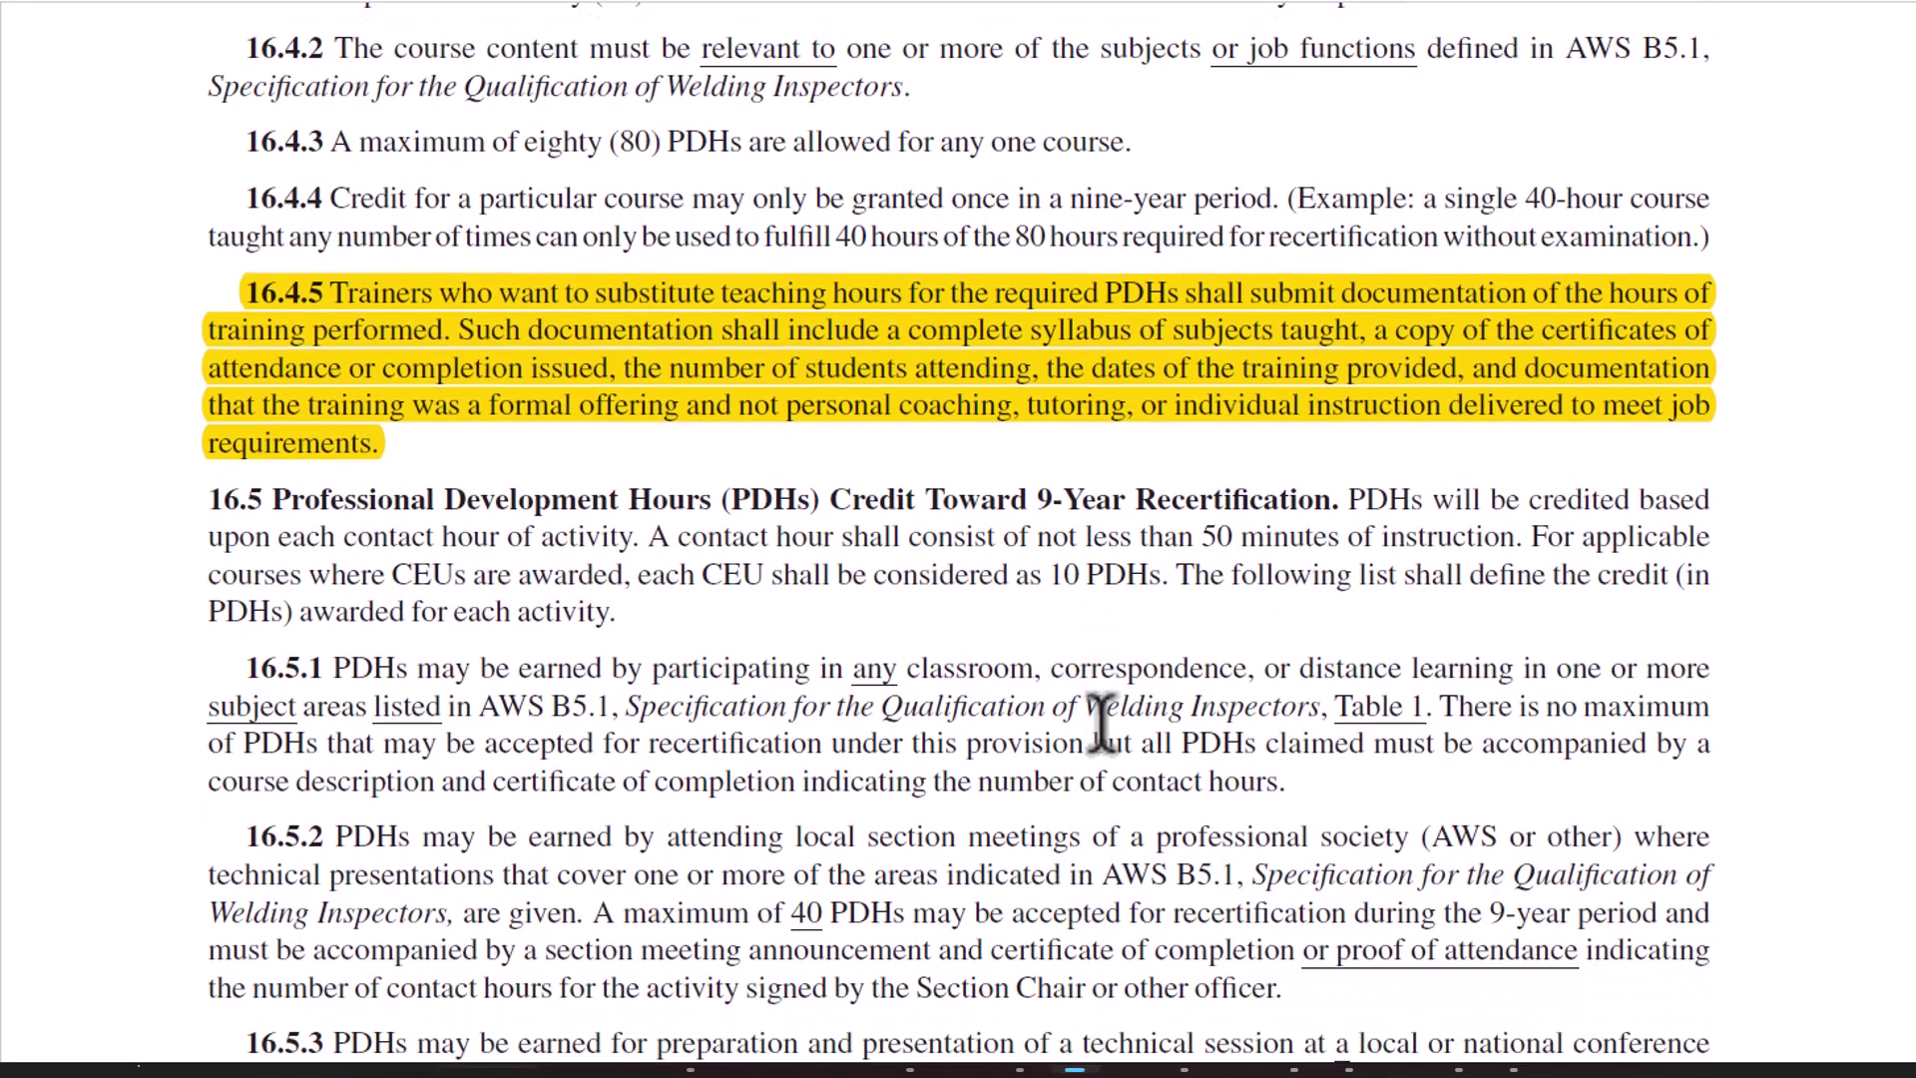
{"action": "scroll", "coordinate": [1101, 720], "scroll_direction": "down", "scroll_amount": 3}
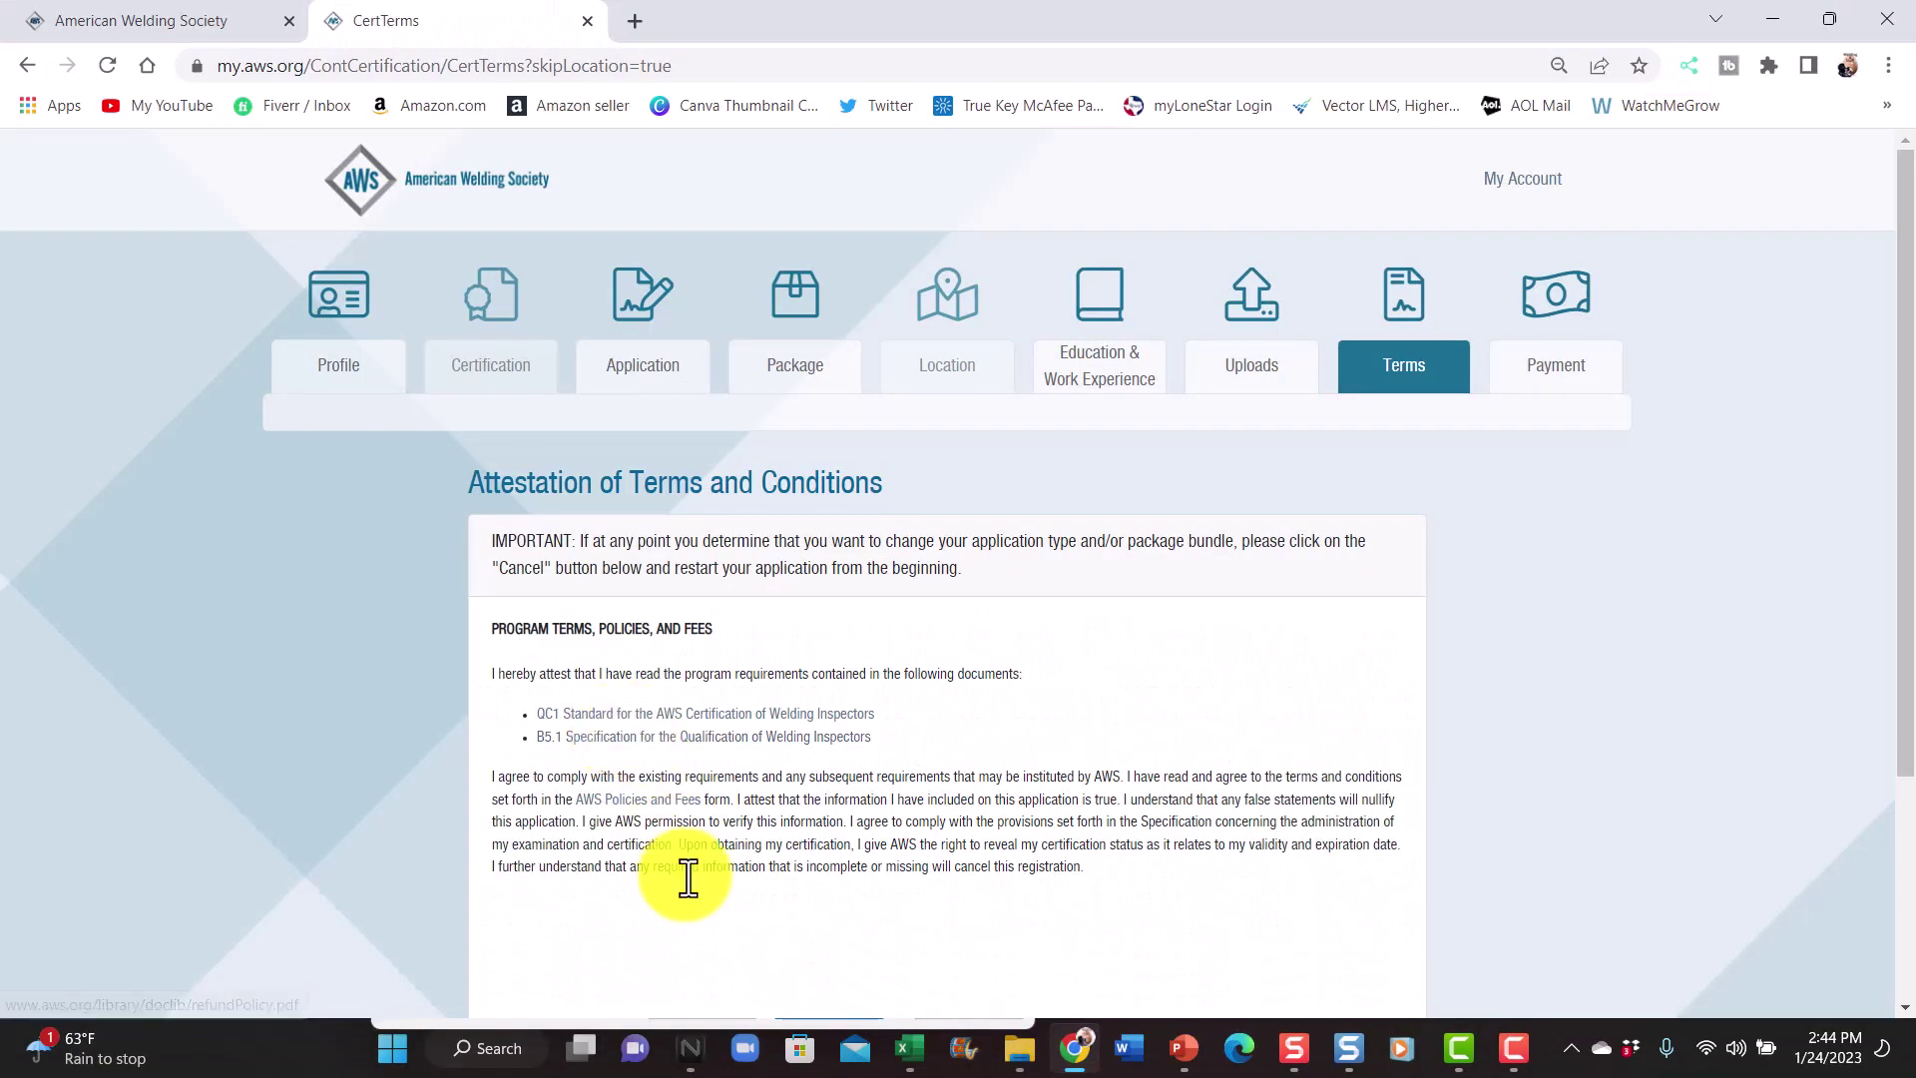
Step: Check "I attest to the terms and conditions above" and save to reach the Payment step
{"action": "scroll", "coordinate": [735, 891], "scroll_direction": "down", "scroll_amount": 3}
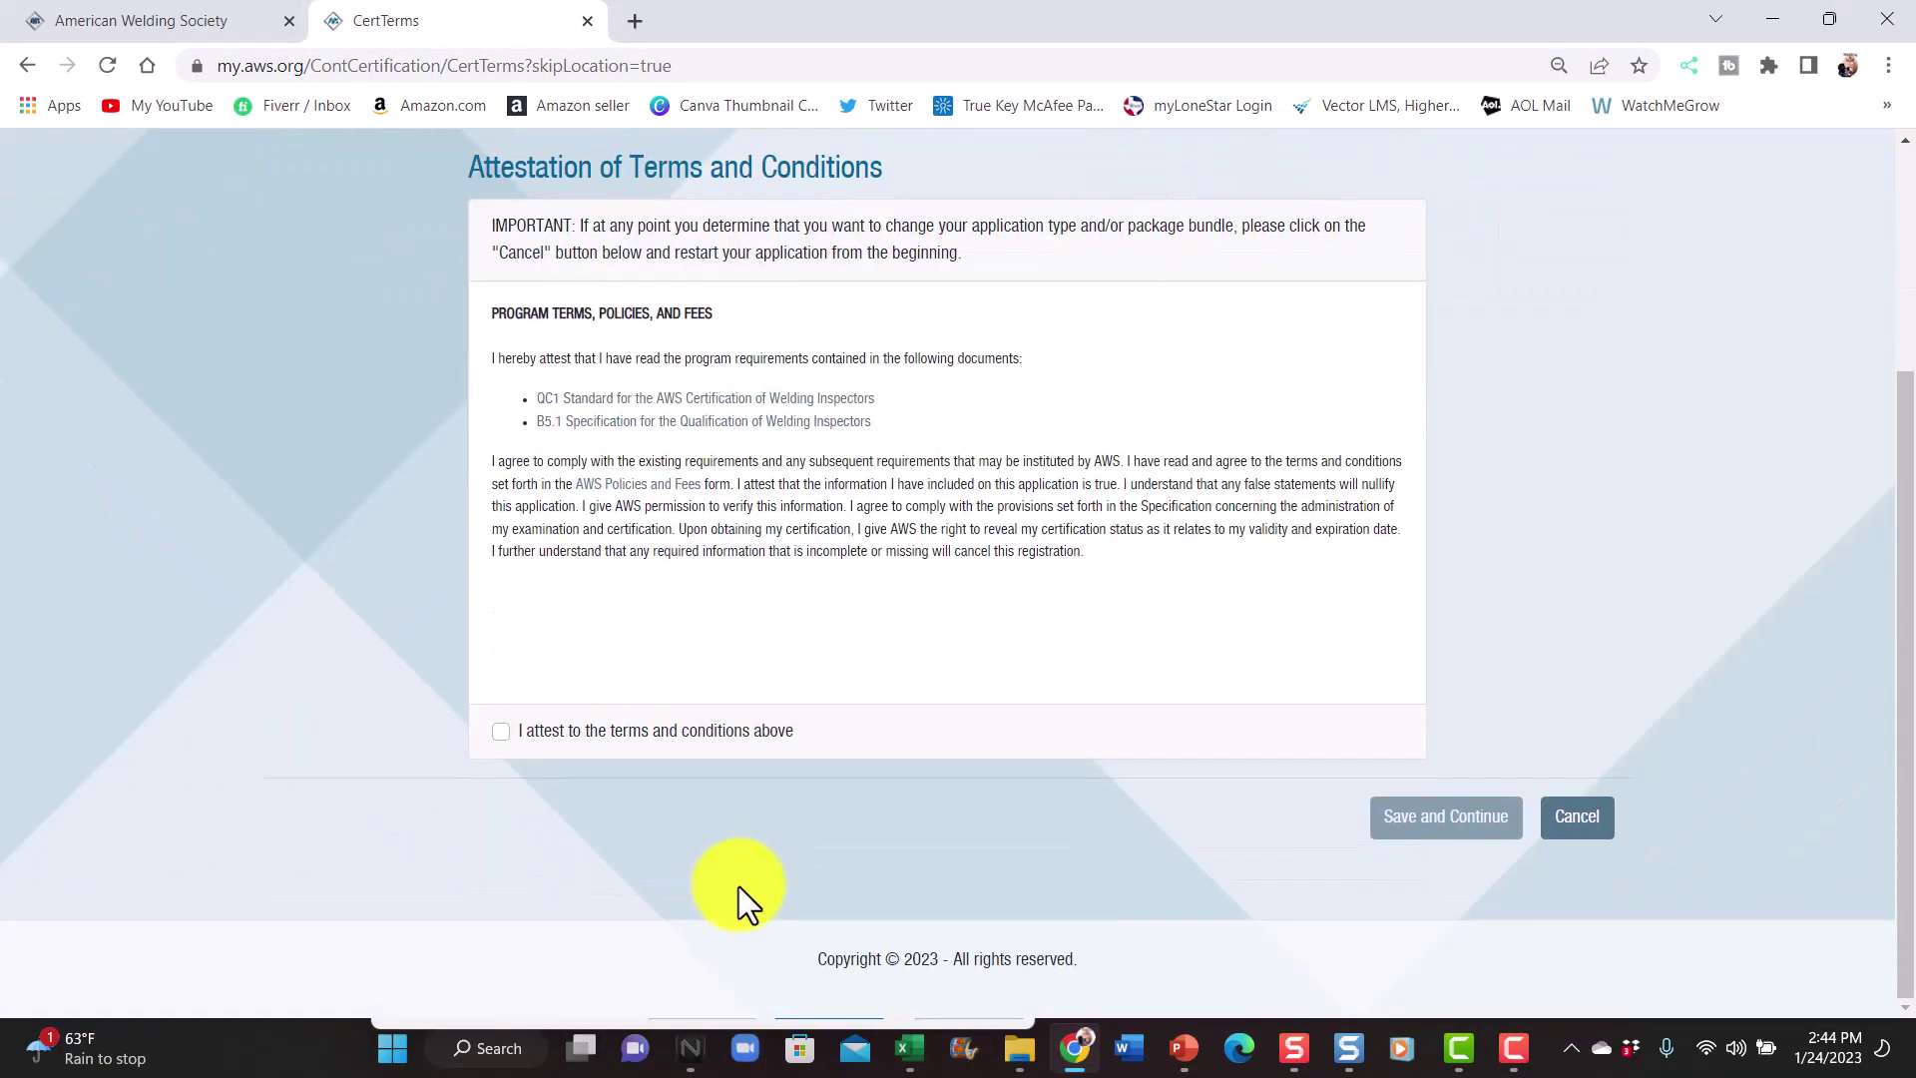
{"action": "left_click", "coordinate": [501, 733]}
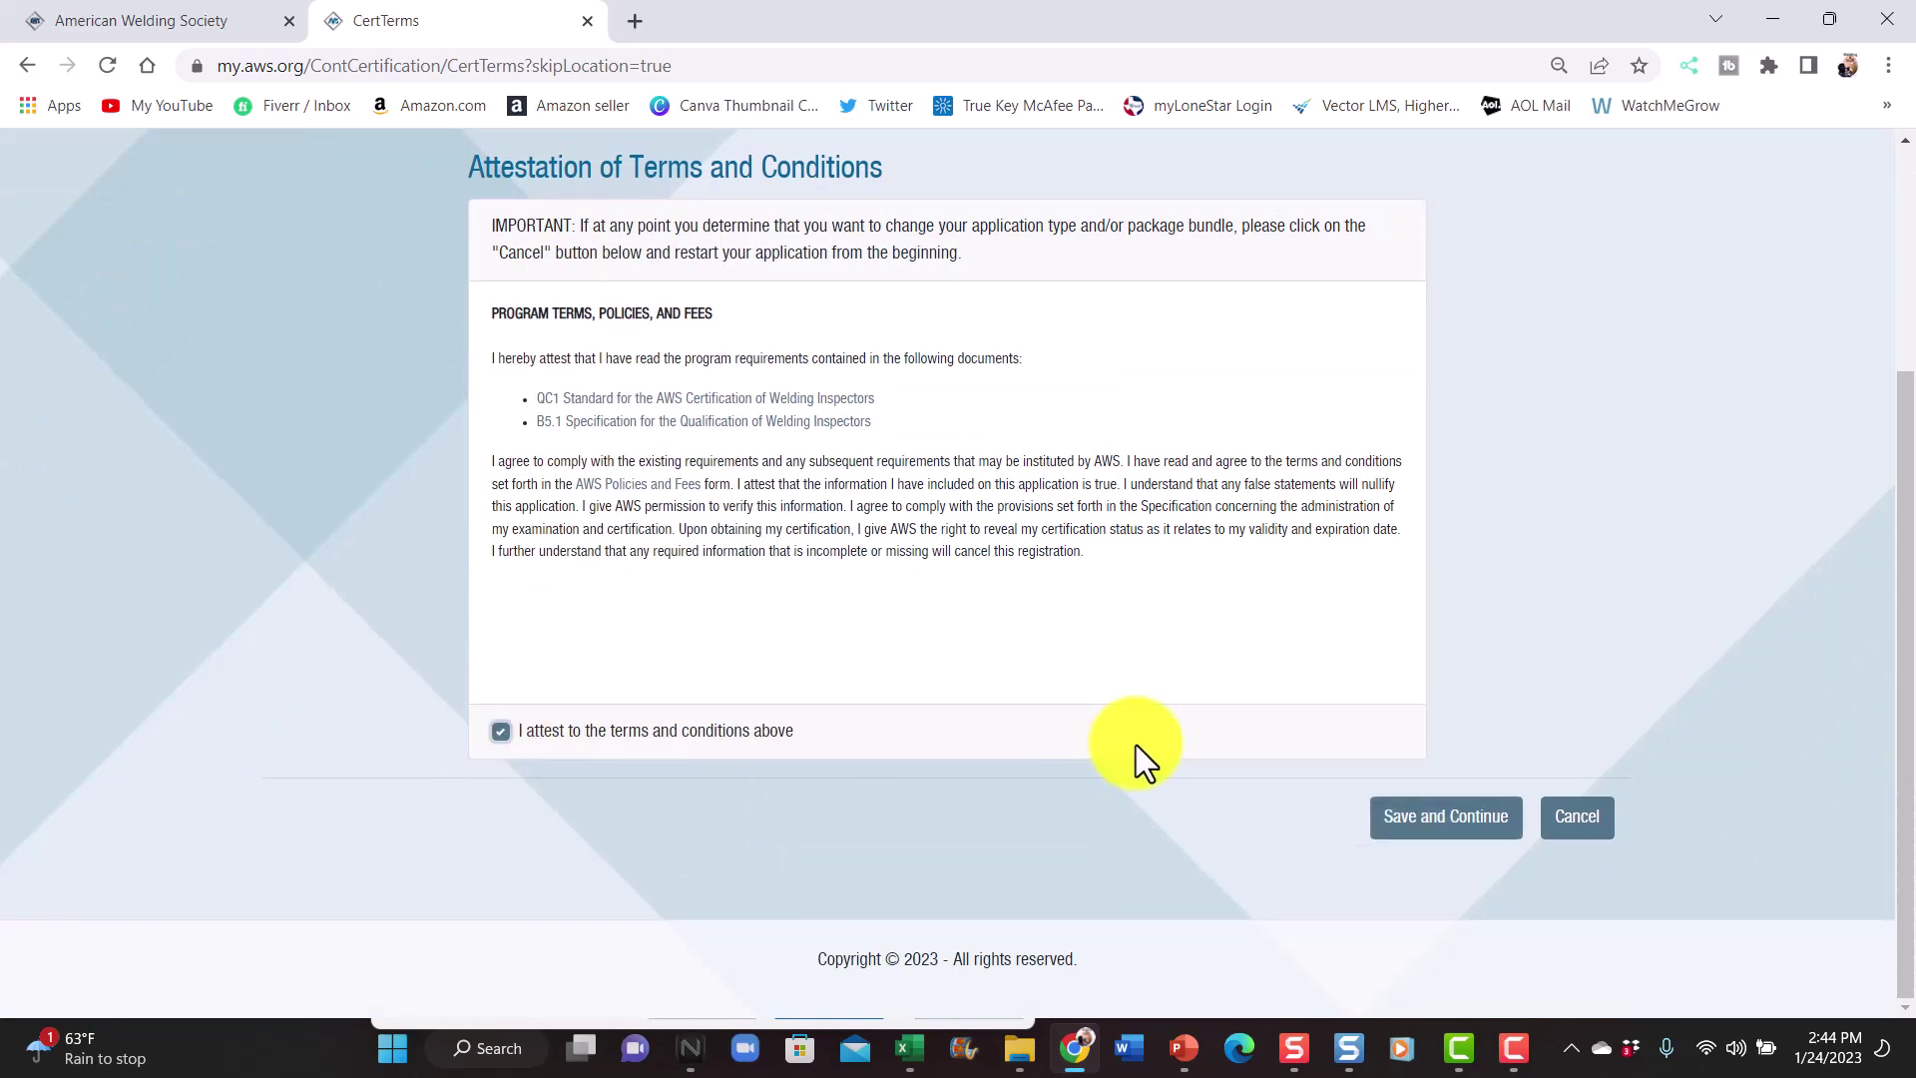
{"action": "scroll", "coordinate": [1386, 649], "scroll_direction": "up", "scroll_amount": 4}
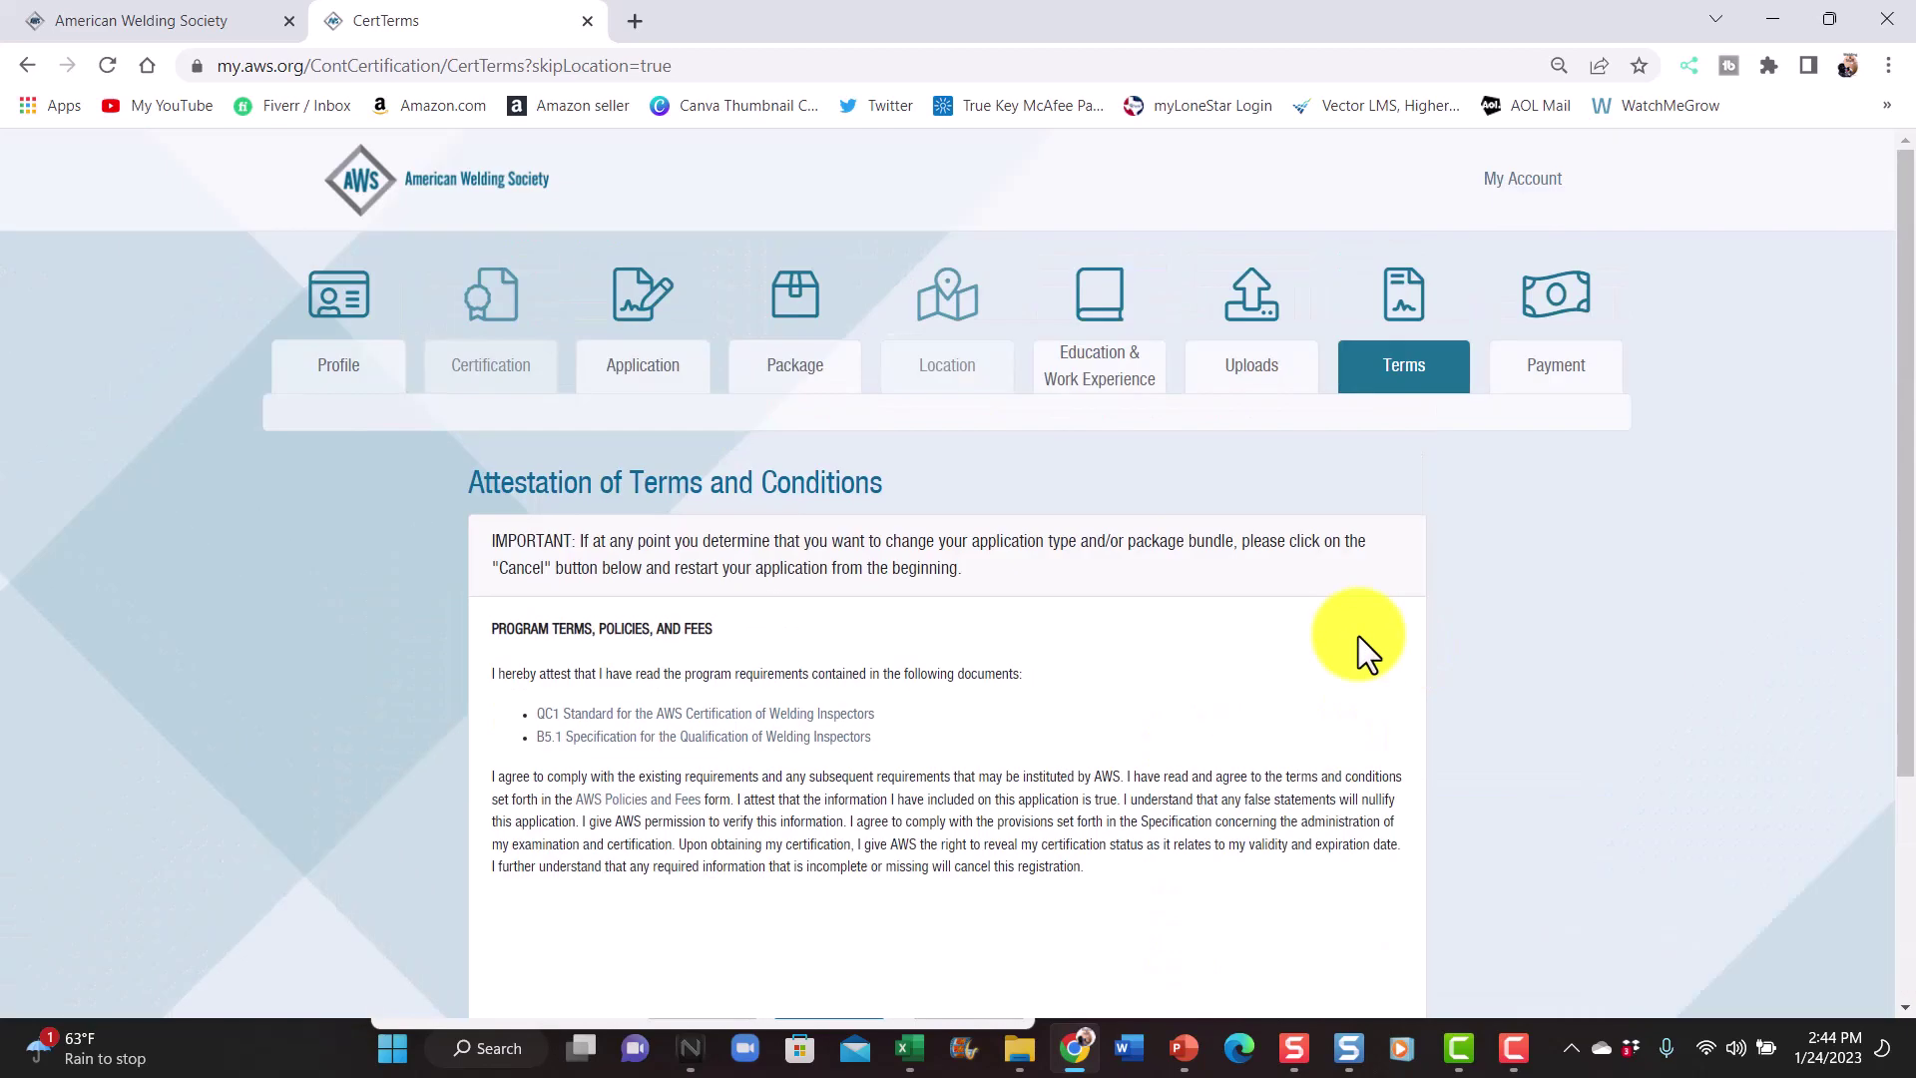
{"action": "scroll", "coordinate": [1357, 637], "scroll_direction": "down", "scroll_amount": 4}
{"action": "left_click", "coordinate": [1423, 824]}
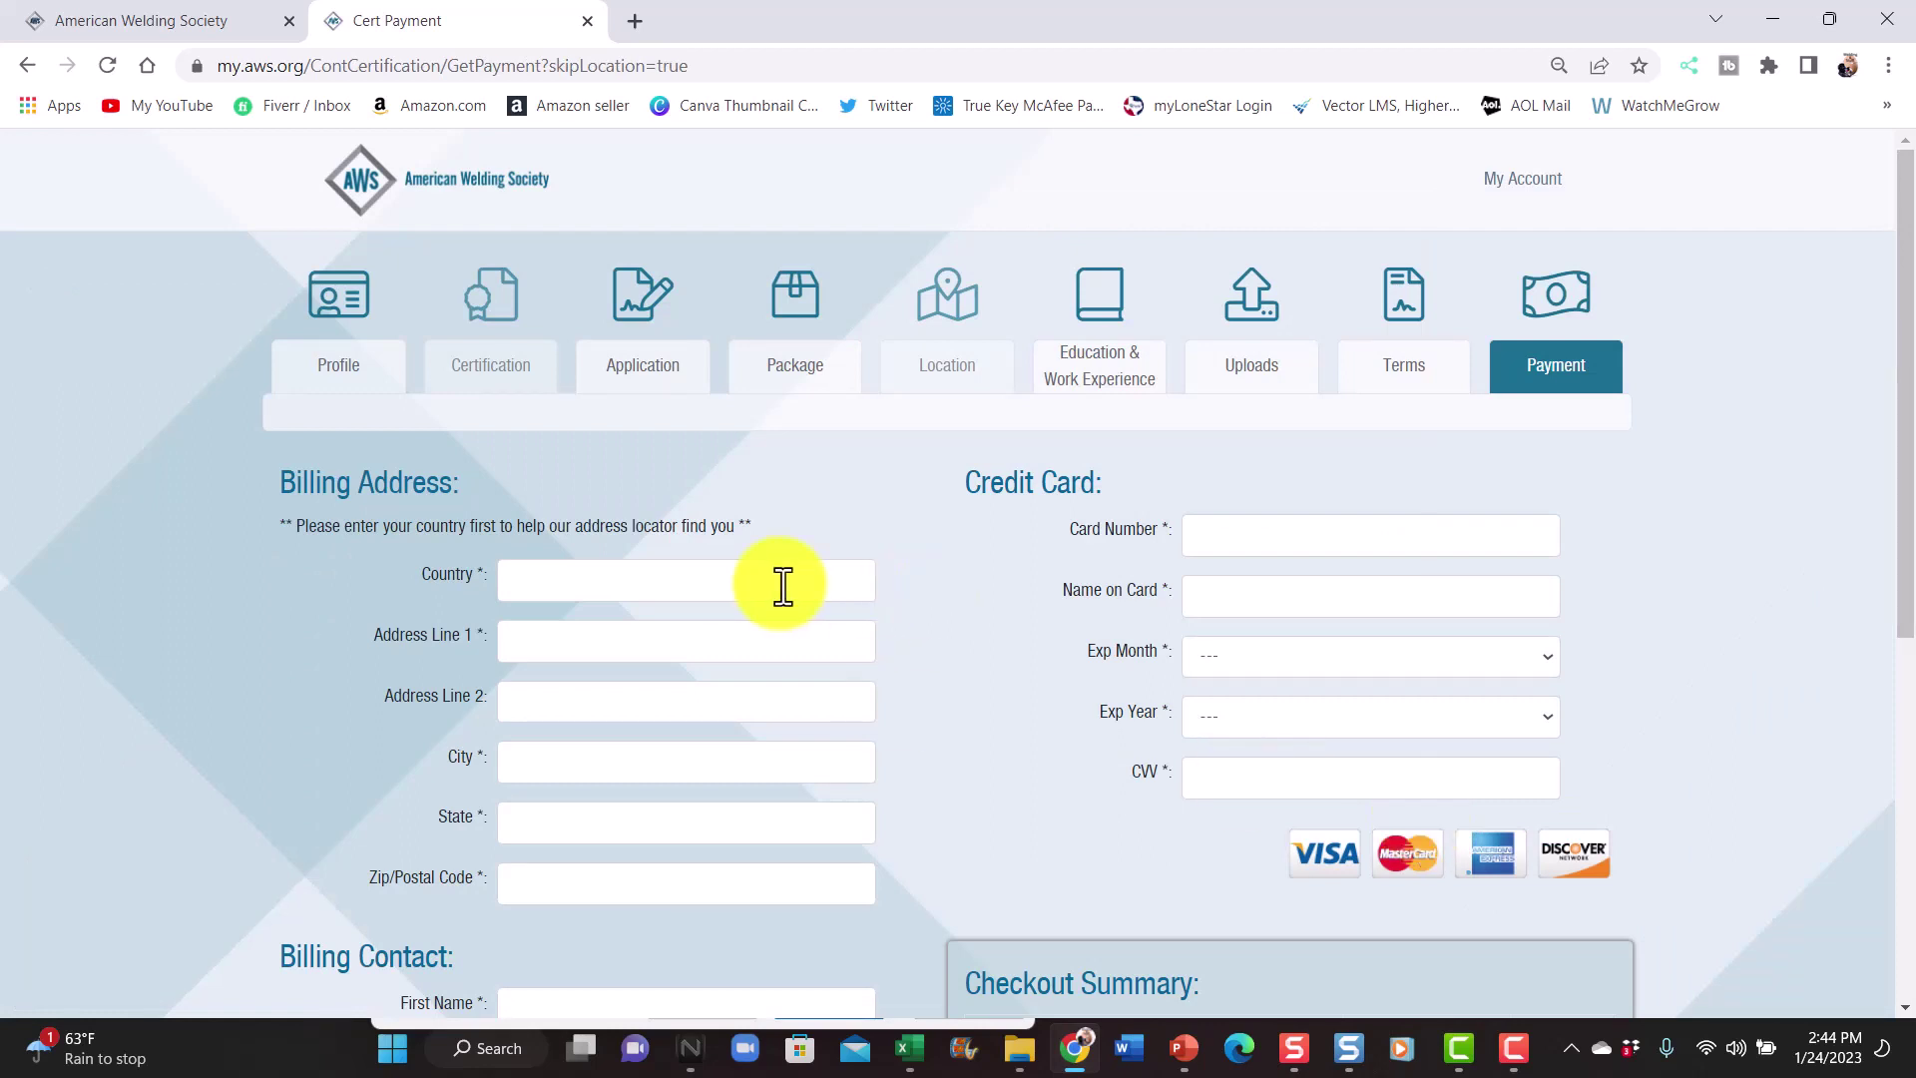
Step: Submit the $720.00 payment for the 80-PDH recertification
{"action": "left_click", "coordinate": [1476, 819]}
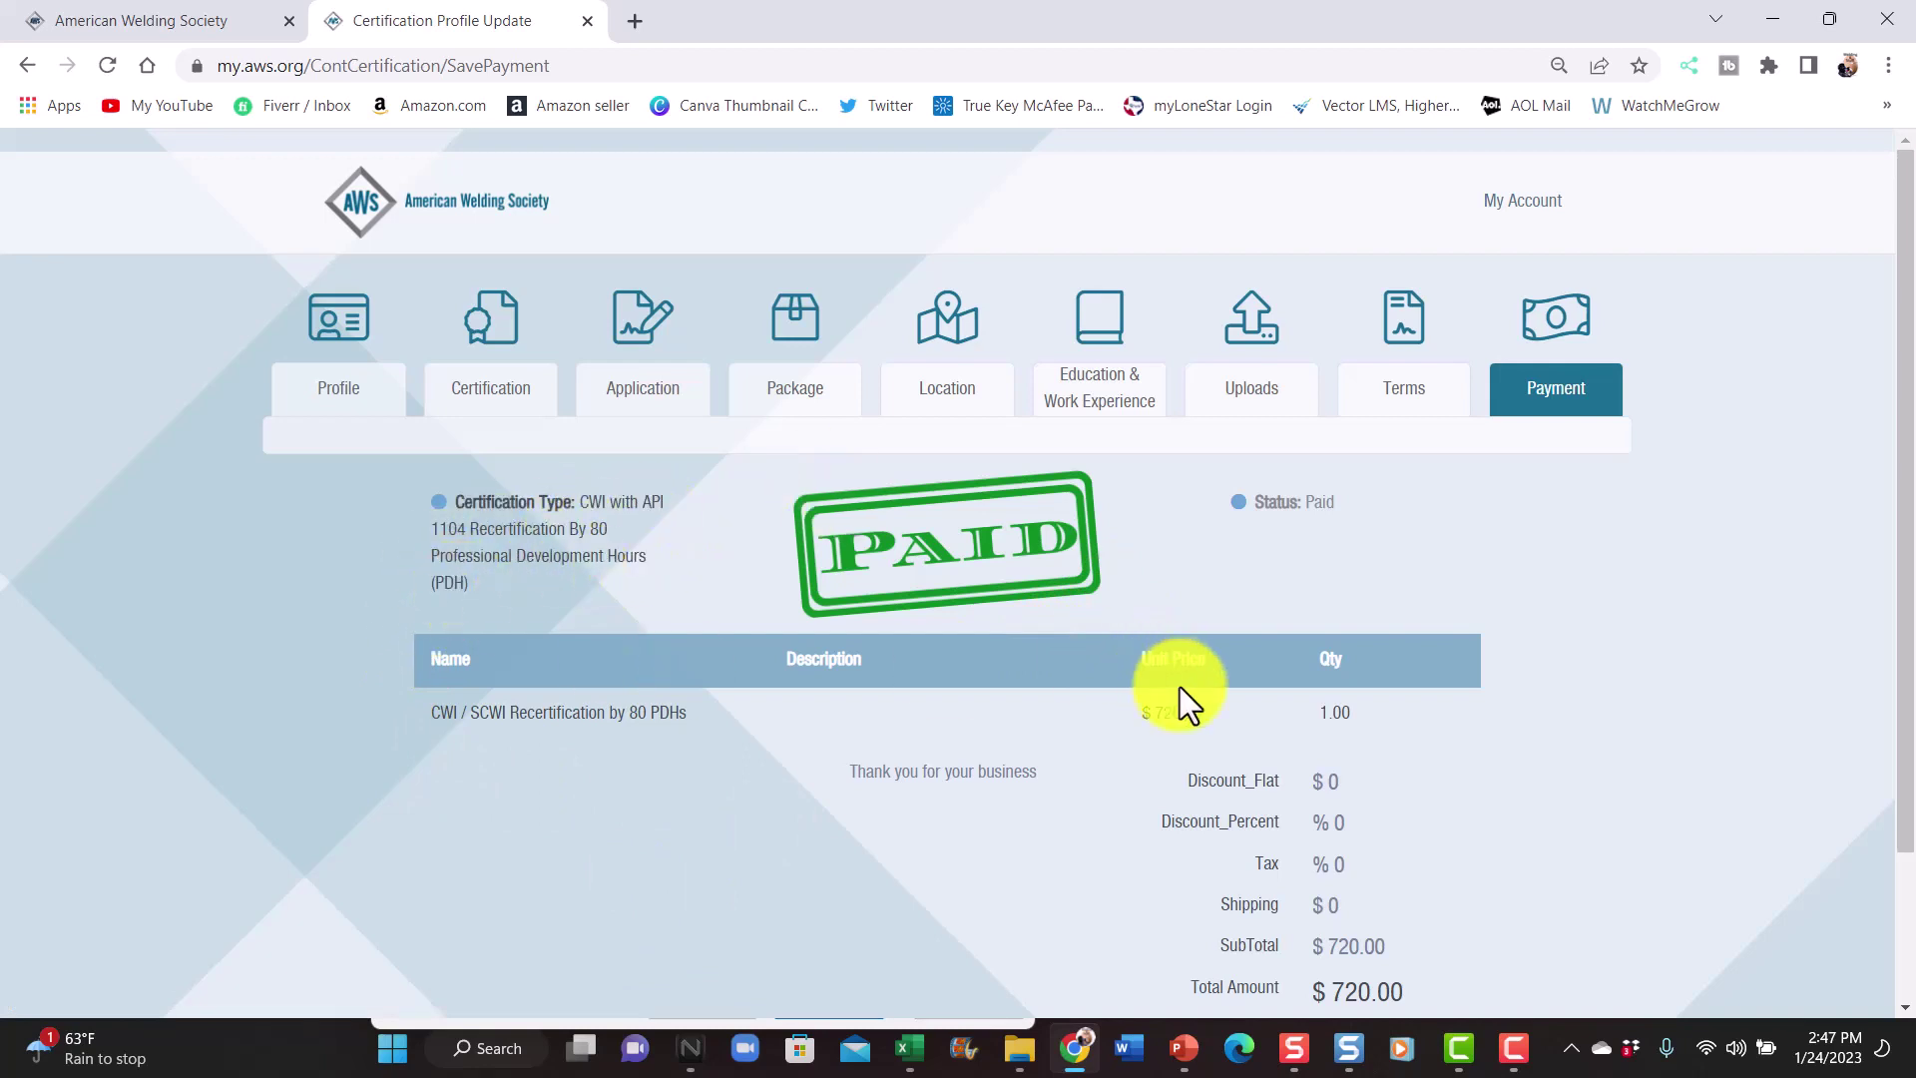
{"action": "scroll", "coordinate": [1180, 688], "scroll_direction": "down", "scroll_amount": 2}
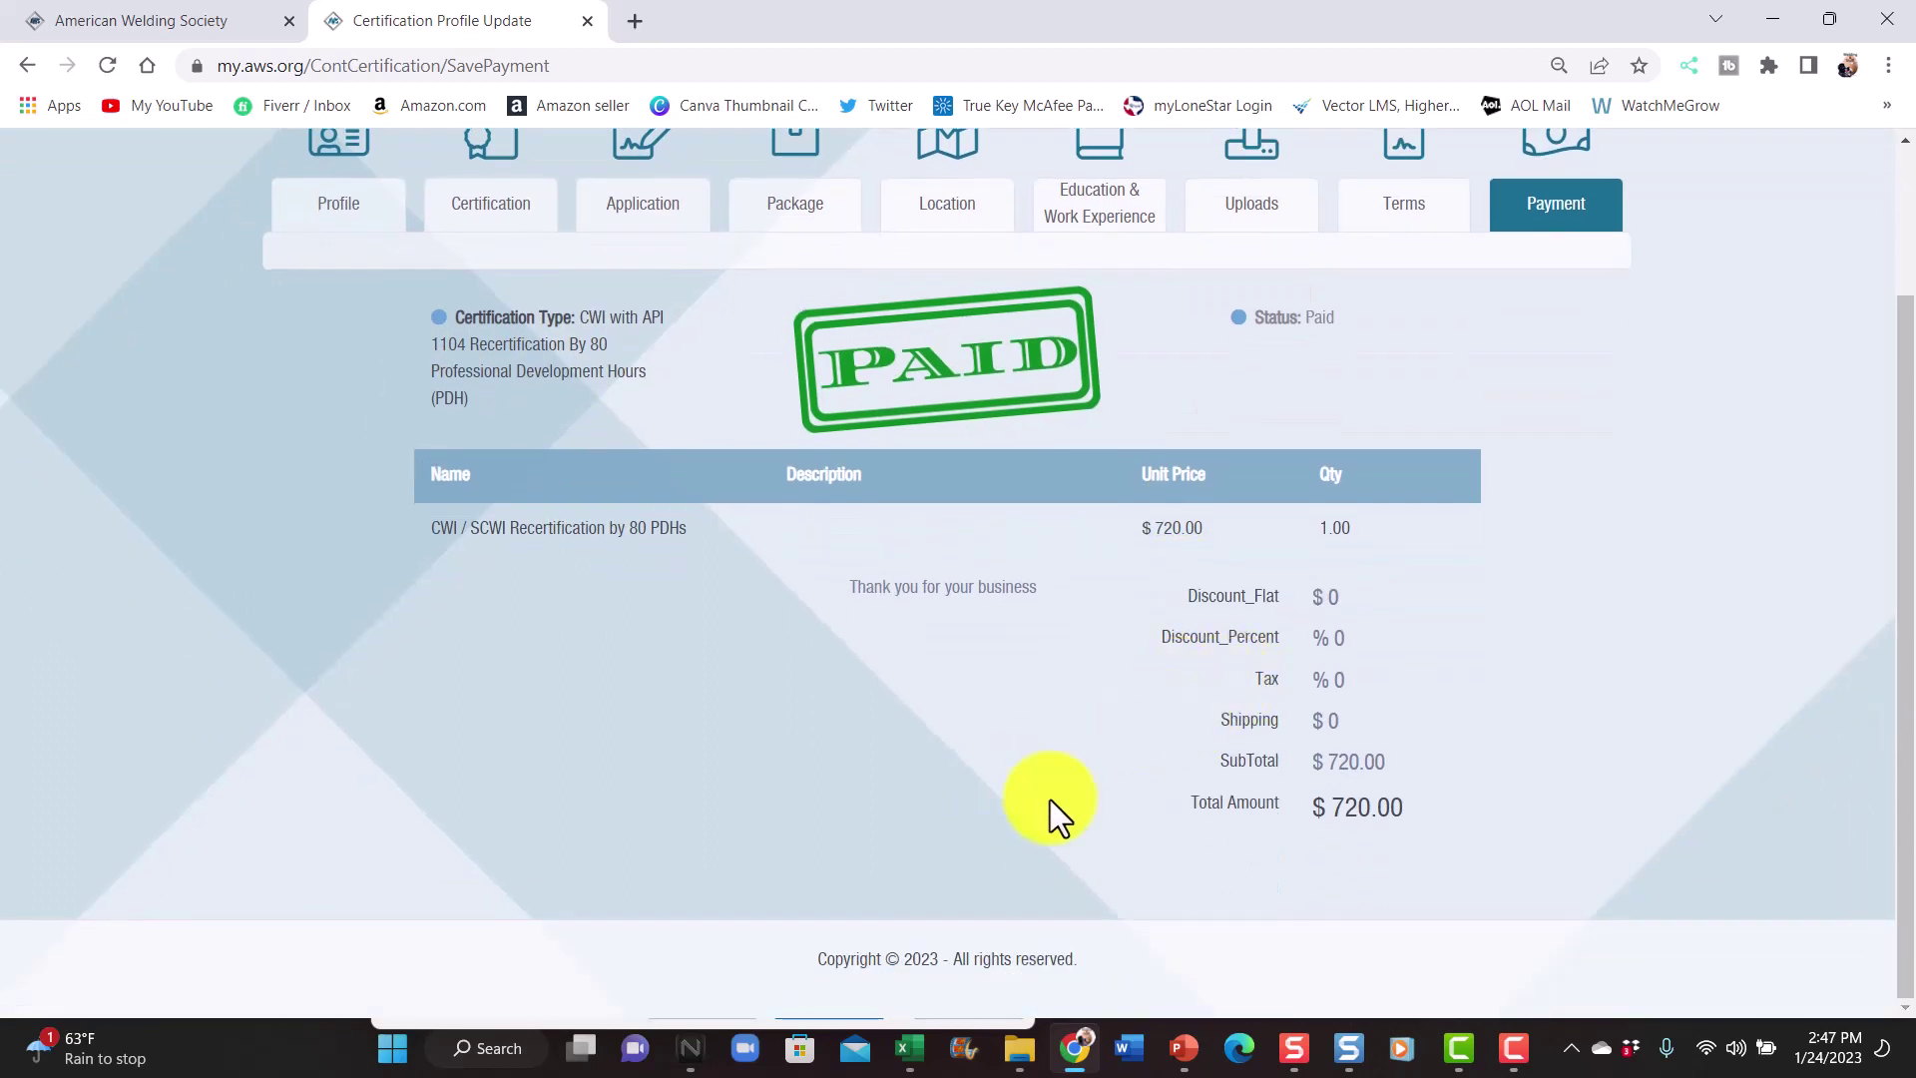
{"action": "scroll", "coordinate": [1026, 687], "scroll_direction": "up", "scroll_amount": 2}
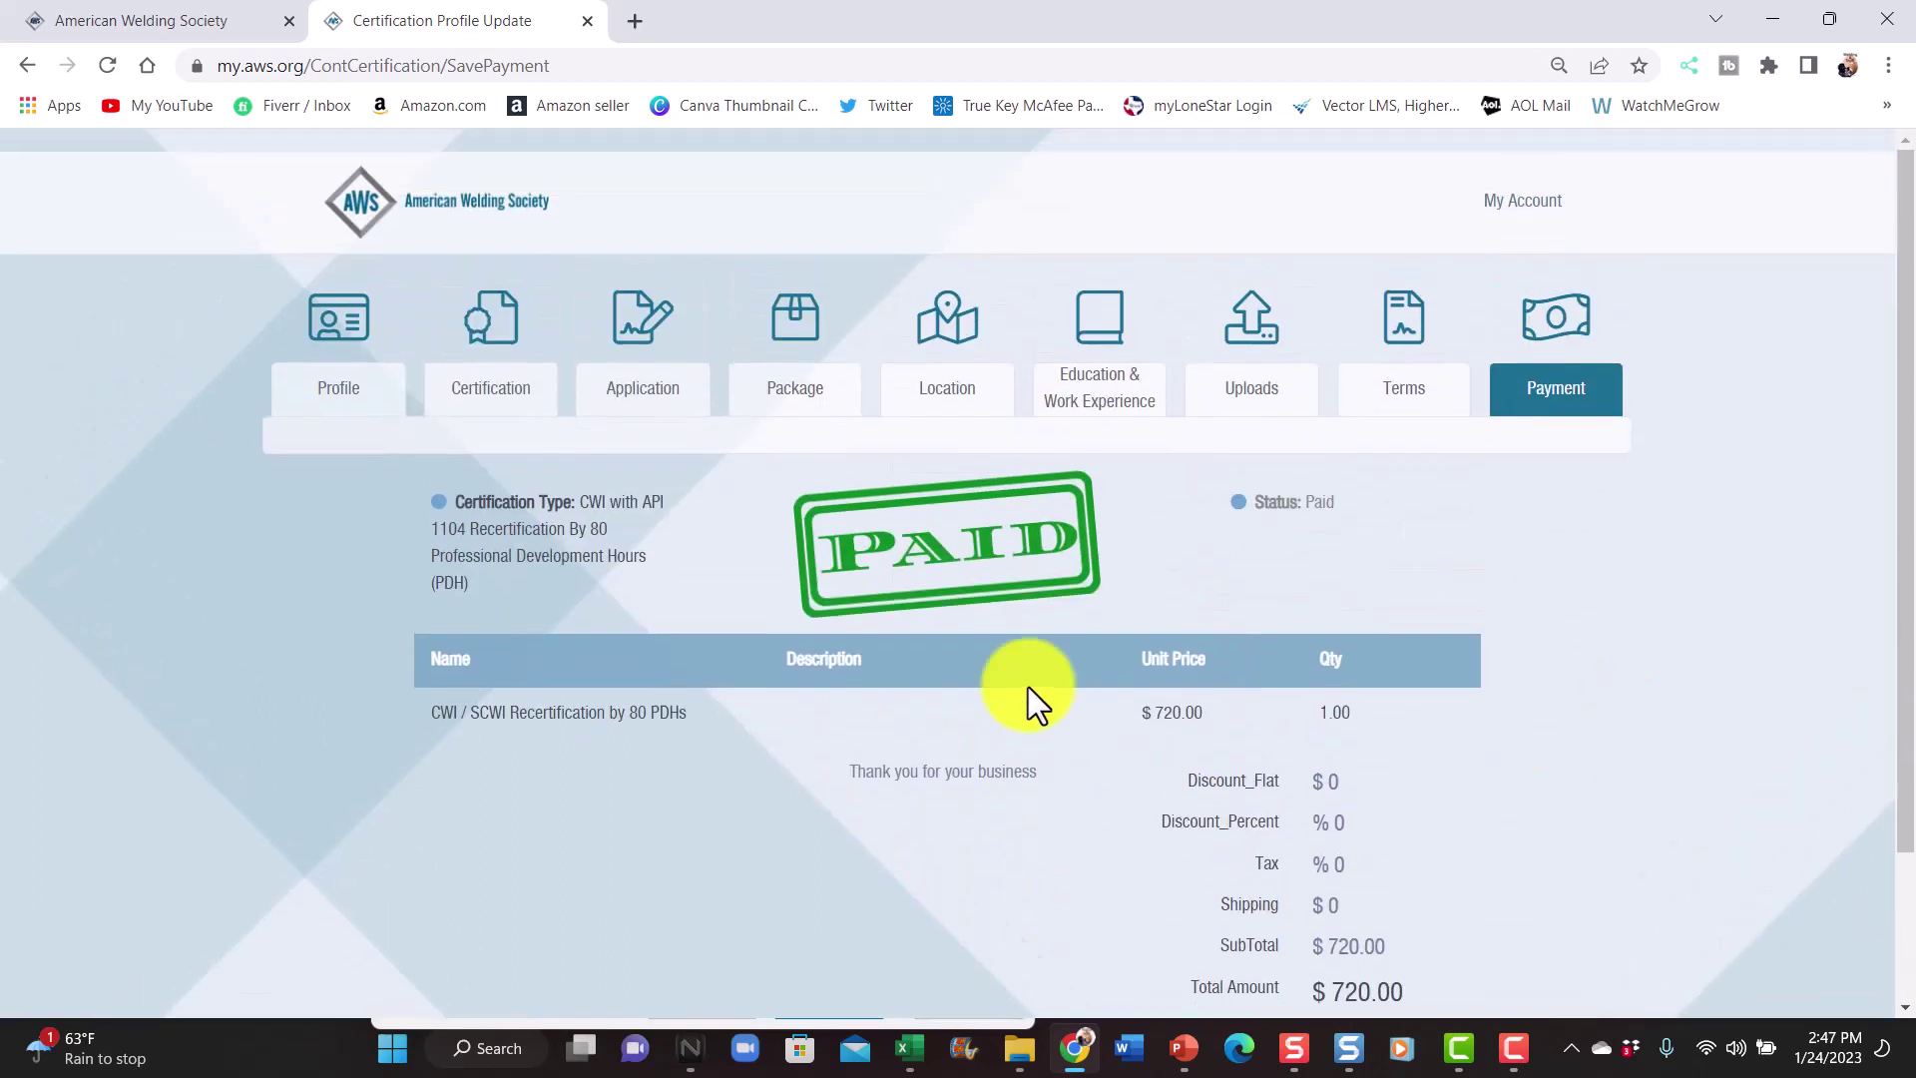